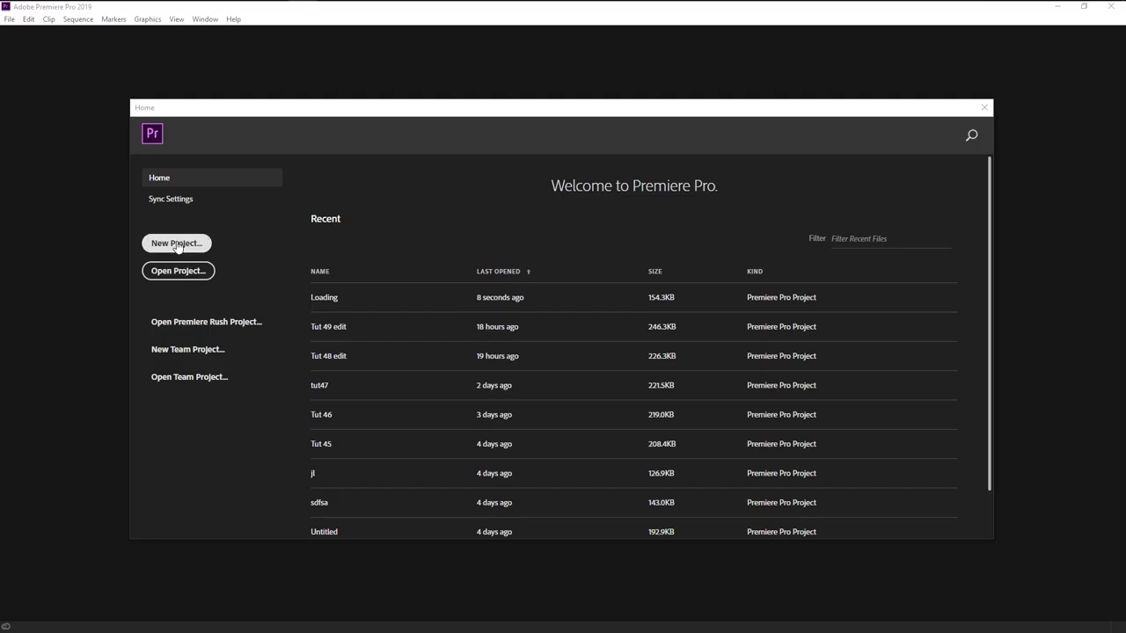
# Create a new project named Load Bar
pyautogui.click(176, 244)
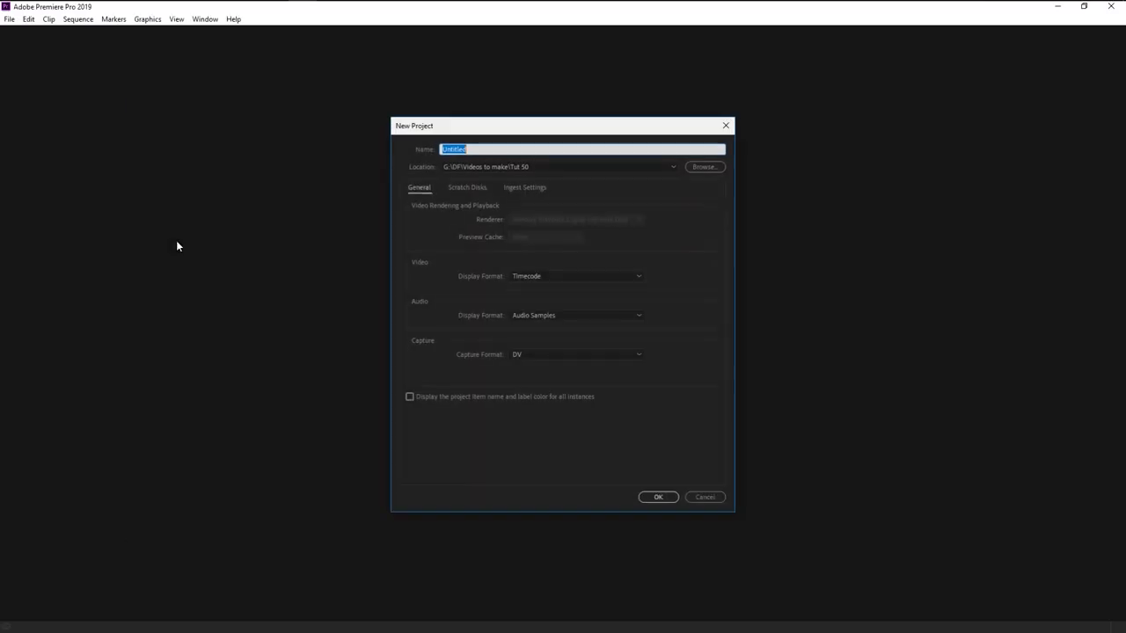
pyautogui.press('BackSpace')
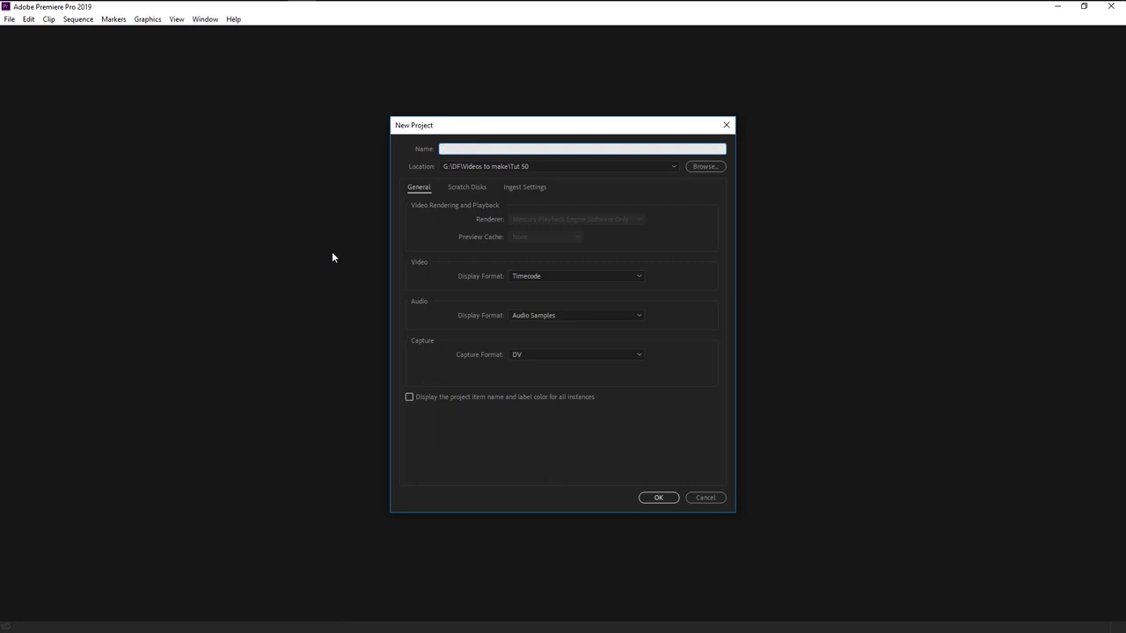
pyautogui.write('Load Bar')
pyautogui.press('Return')
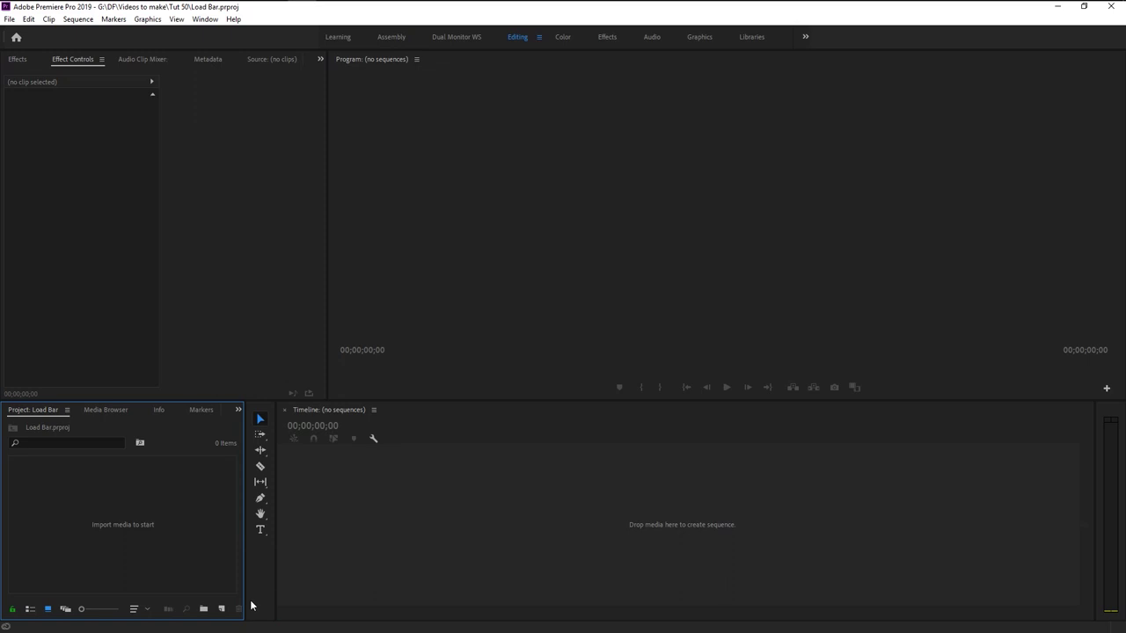
# Create a white 1920 × 1080 color matte at 25 fps named white BG
pyautogui.click(221, 610)
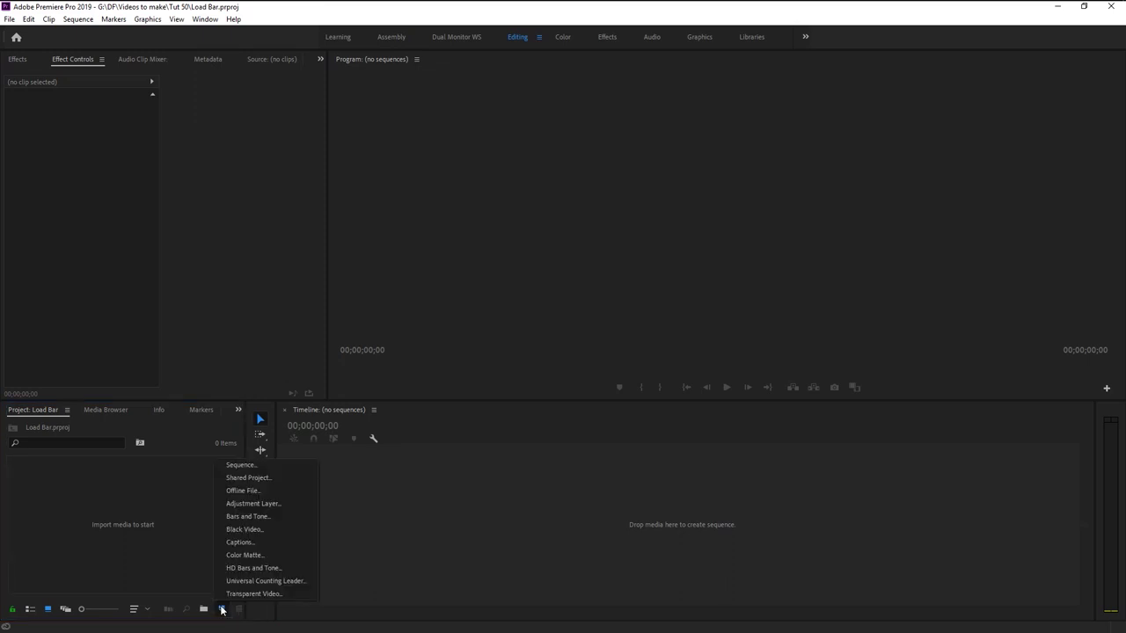
pyautogui.click(238, 556)
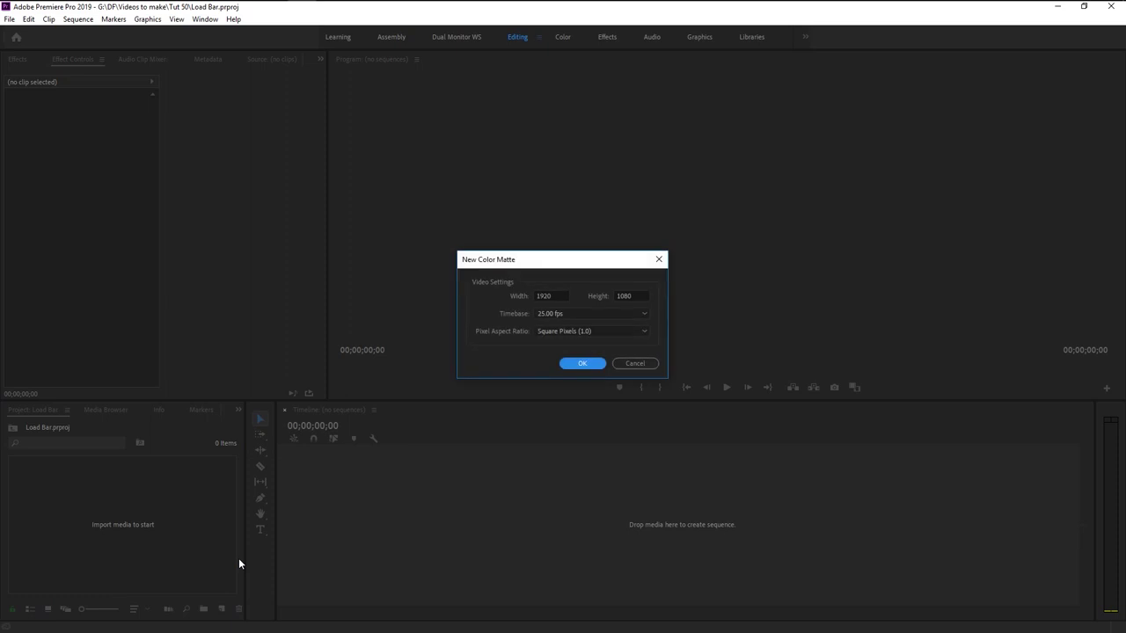
pyautogui.click(583, 364)
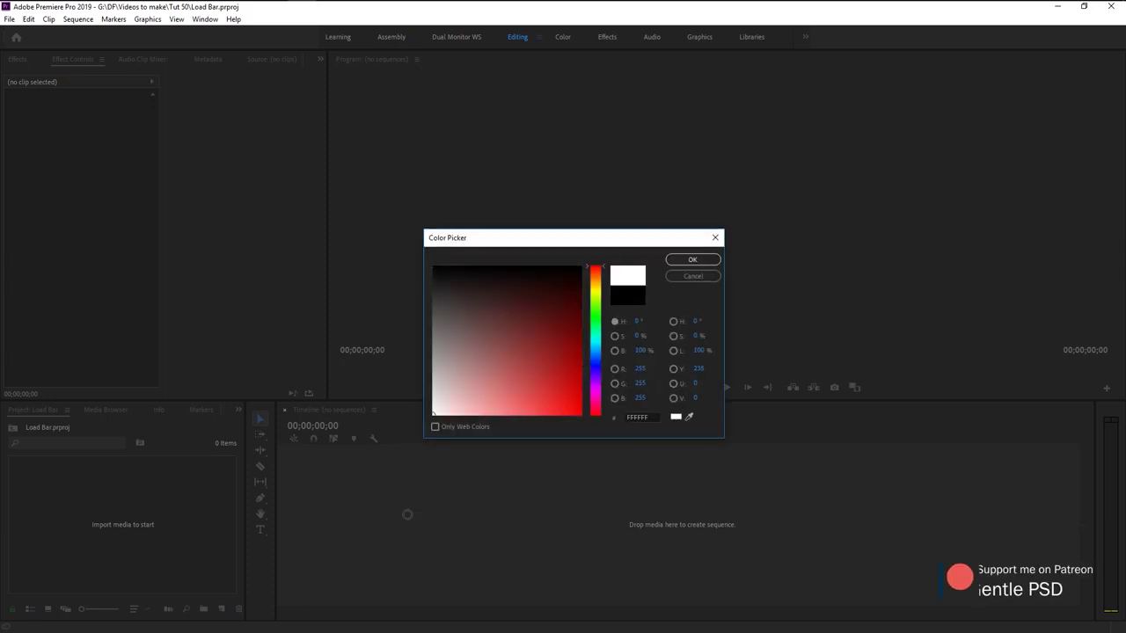
pyautogui.click(692, 260)
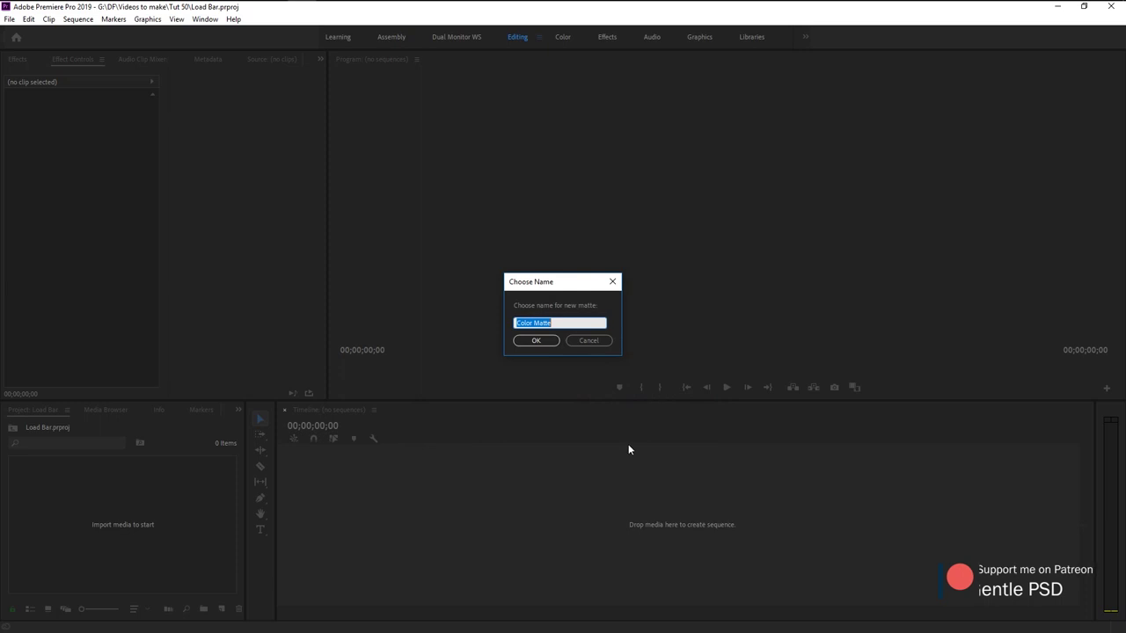
pyautogui.write('white BG')
pyautogui.click(537, 343)
# Create a sequence from the white BG matte and extend its clip to end at 10 seconds
pyautogui.moveTo(105, 509); pyautogui.dragTo(441, 513)
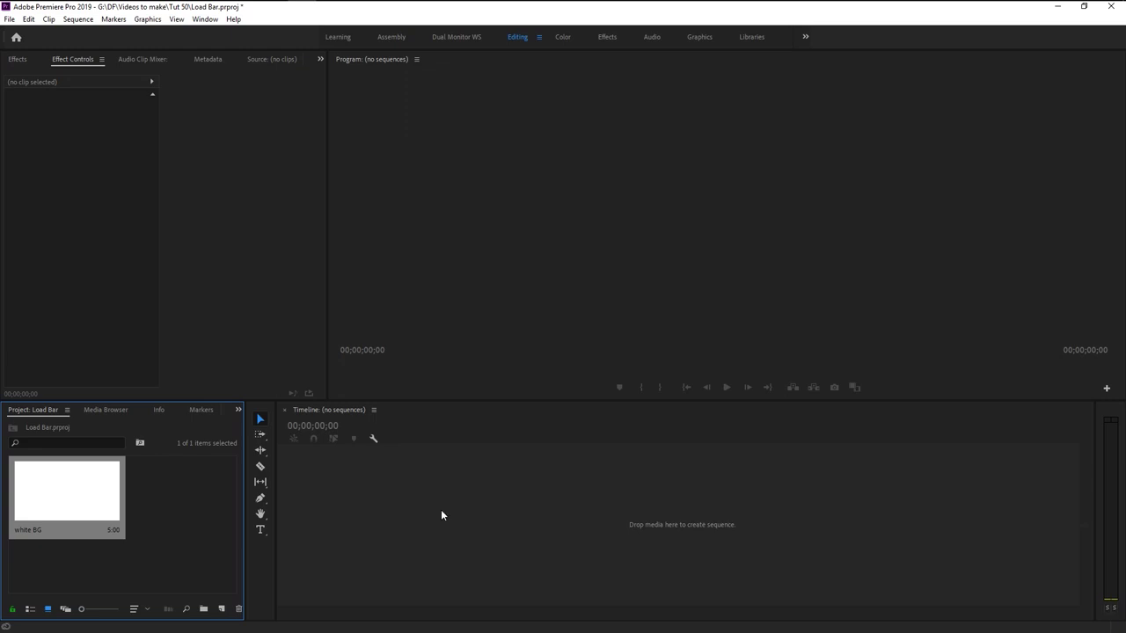
pyautogui.moveTo(441, 510); pyautogui.dragTo(441, 512)
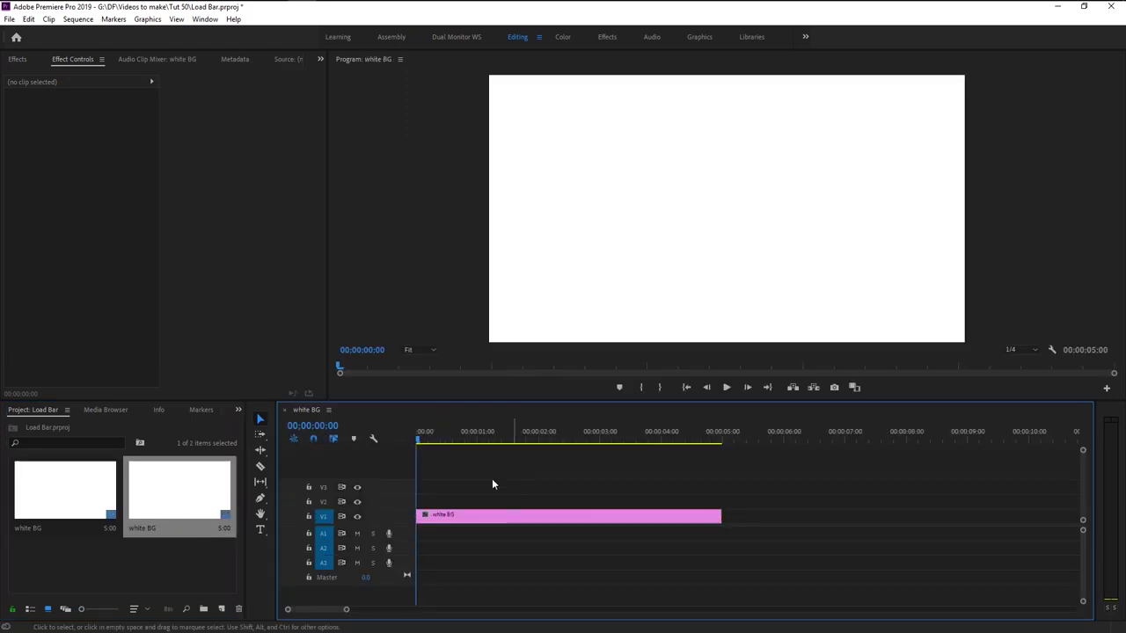
pyautogui.click(654, 437)
pyautogui.moveTo(601, 447); pyautogui.dragTo(545, 454)
pyautogui.press('-')
pyautogui.press('End')
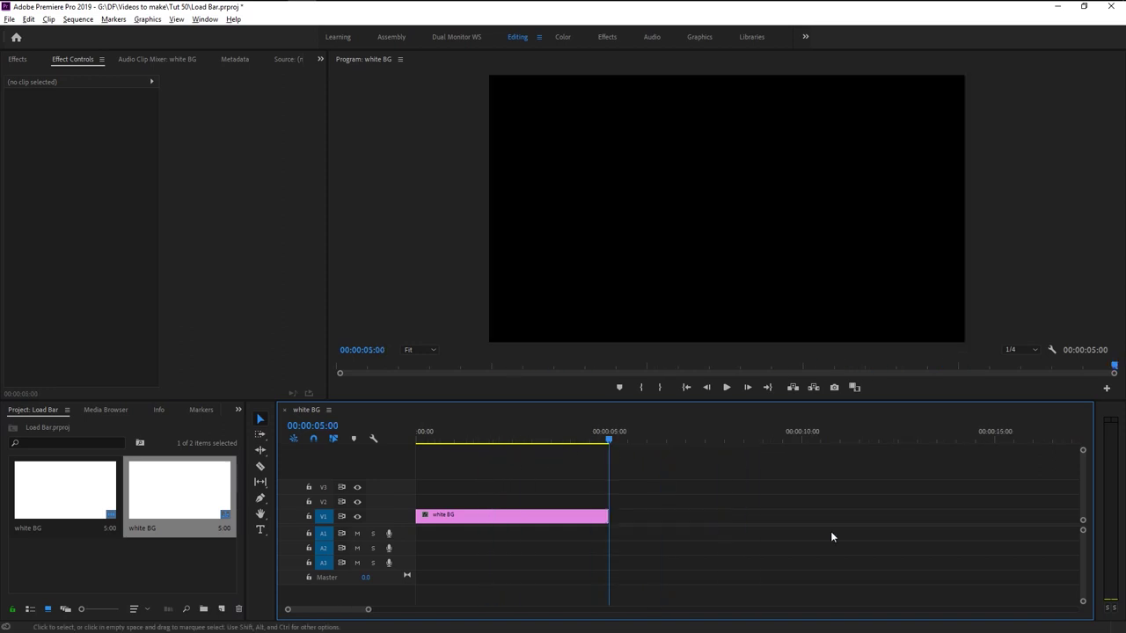
pyautogui.click(799, 437)
pyautogui.click(804, 437)
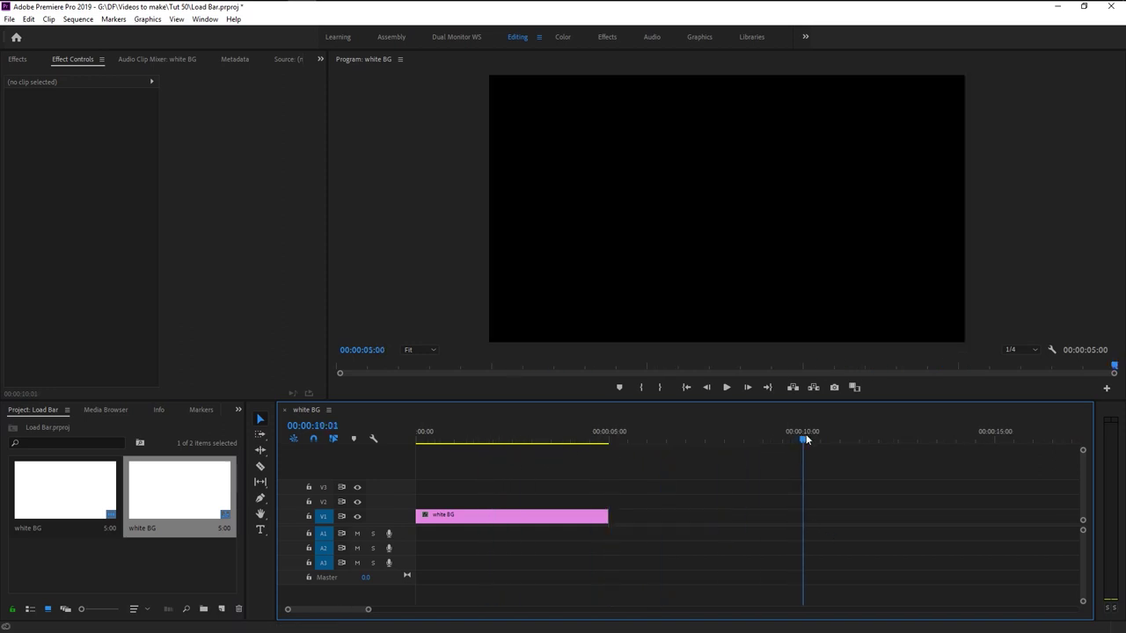
pyautogui.press('=')
pyautogui.click(801, 438)
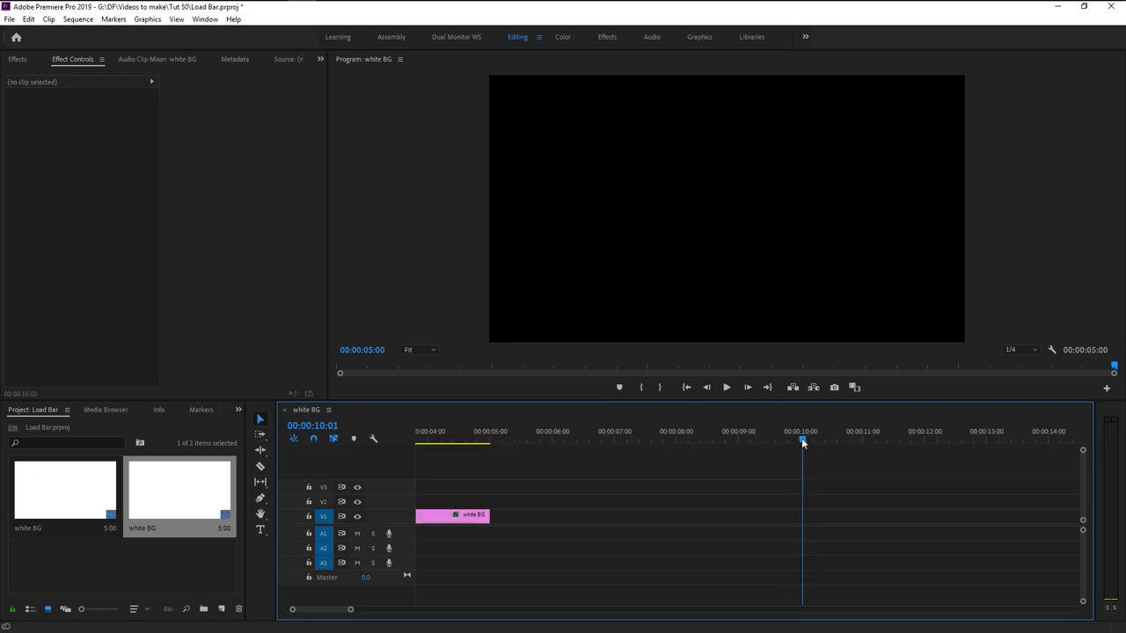
pyautogui.moveTo(492, 516); pyautogui.dragTo(798, 519)
pyautogui.click(800, 439)
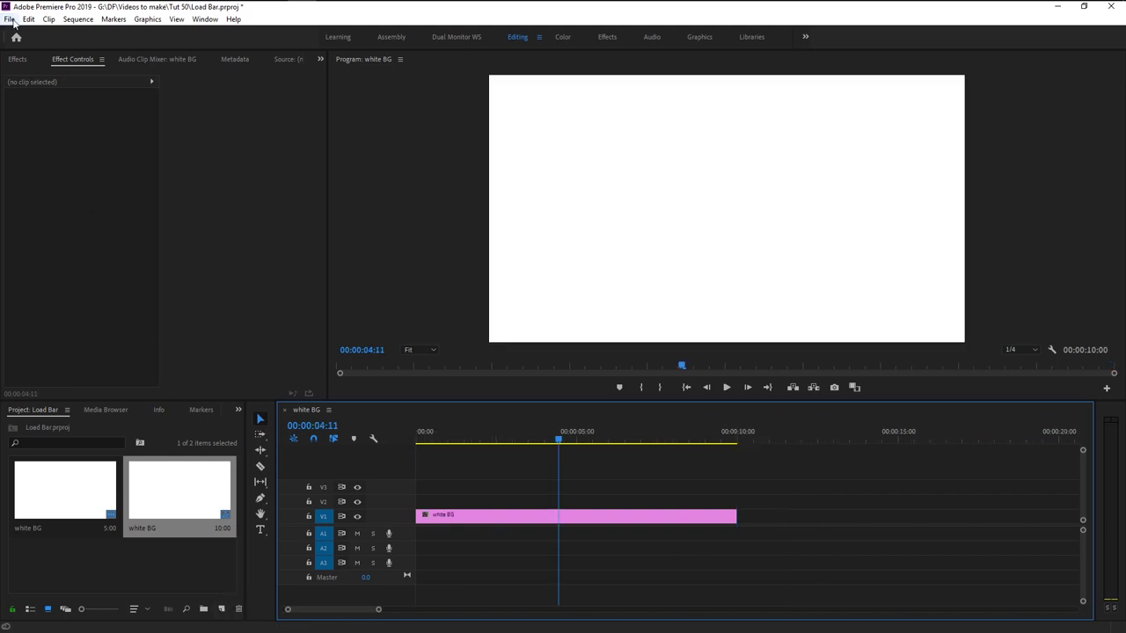
# Create a 1920 × 1080 legacy title at 25 fps named Load outline
pyautogui.click(9, 19)
pyautogui.moveTo(69, 33)
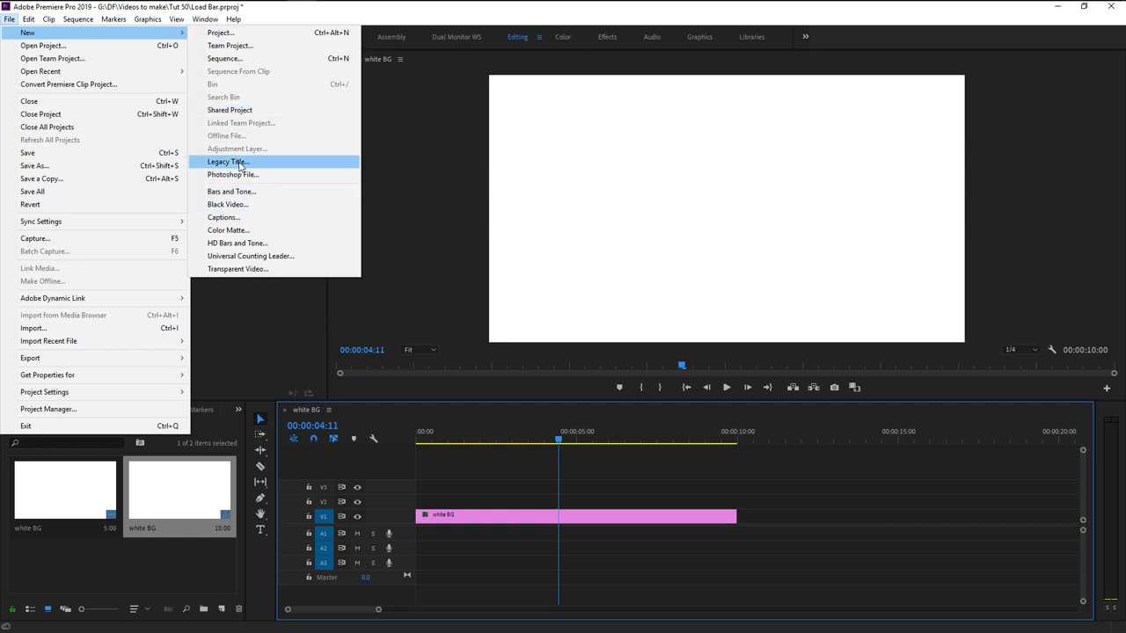
pyautogui.click(227, 161)
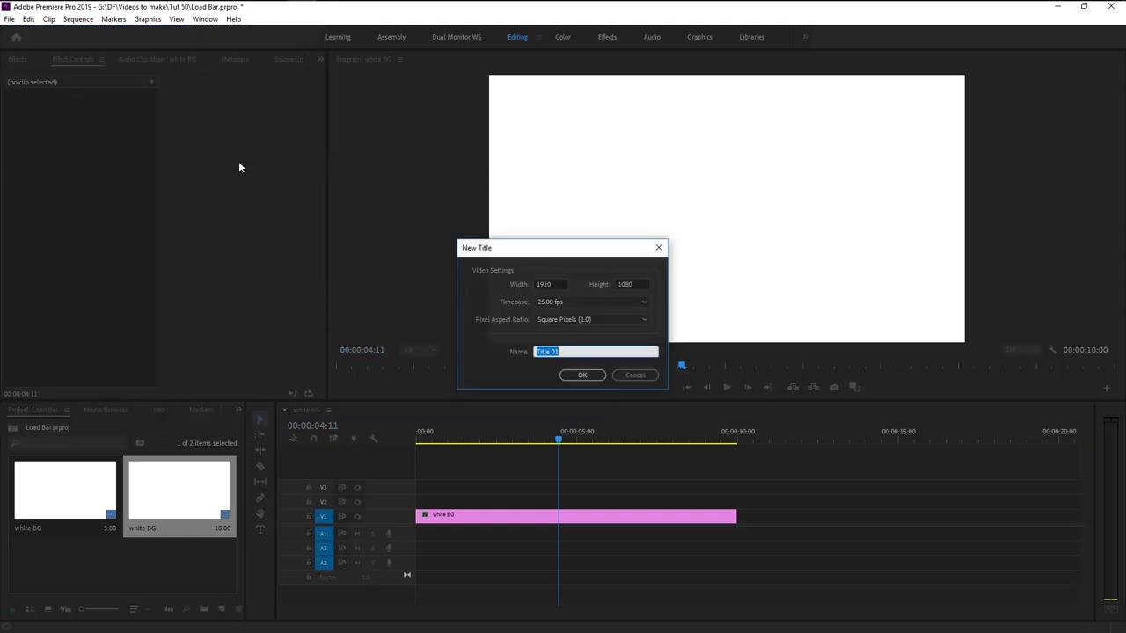
pyautogui.write('Loa')
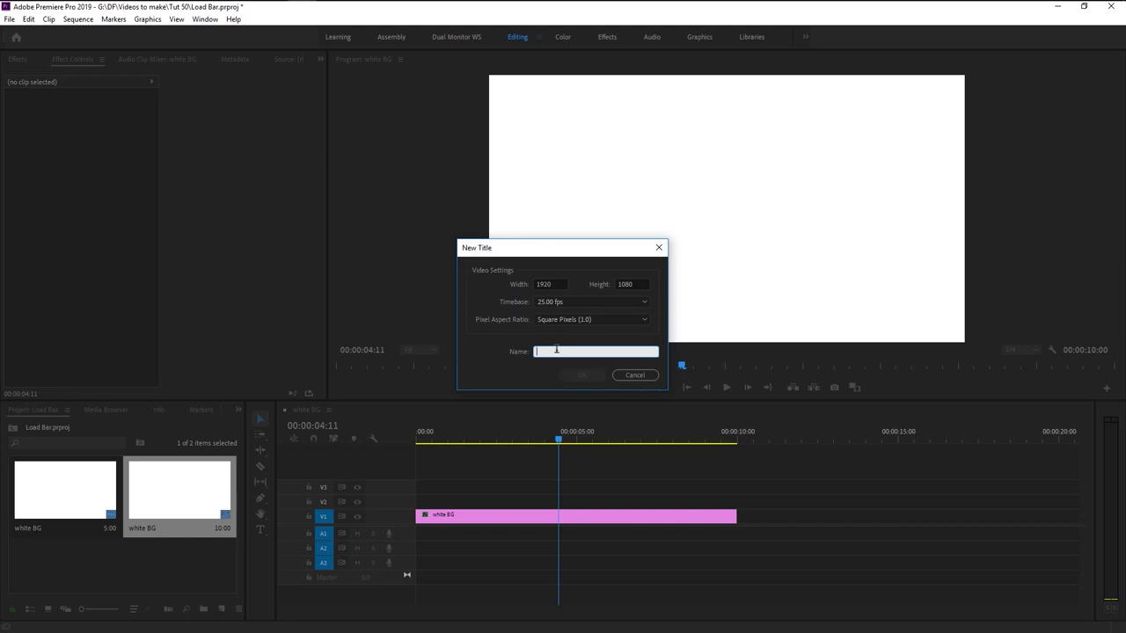
pyautogui.write('d outline')
pyautogui.press('Return')
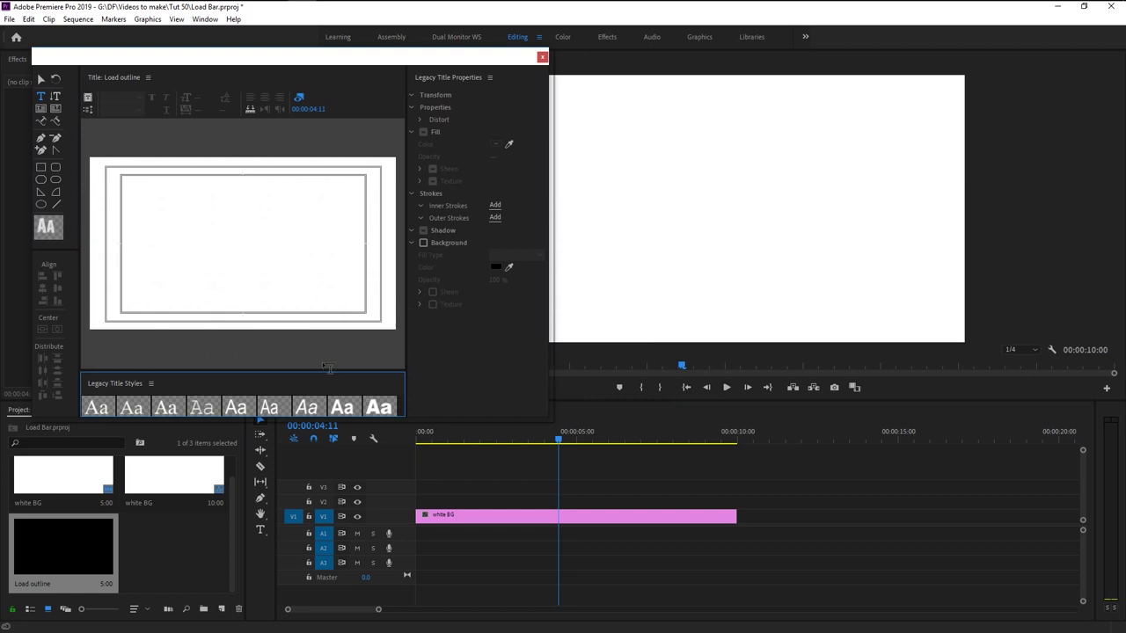
# Draw a round rectangle about 840 × 148 in the middle of the title and turn off its fill
pyautogui.click(56, 179)
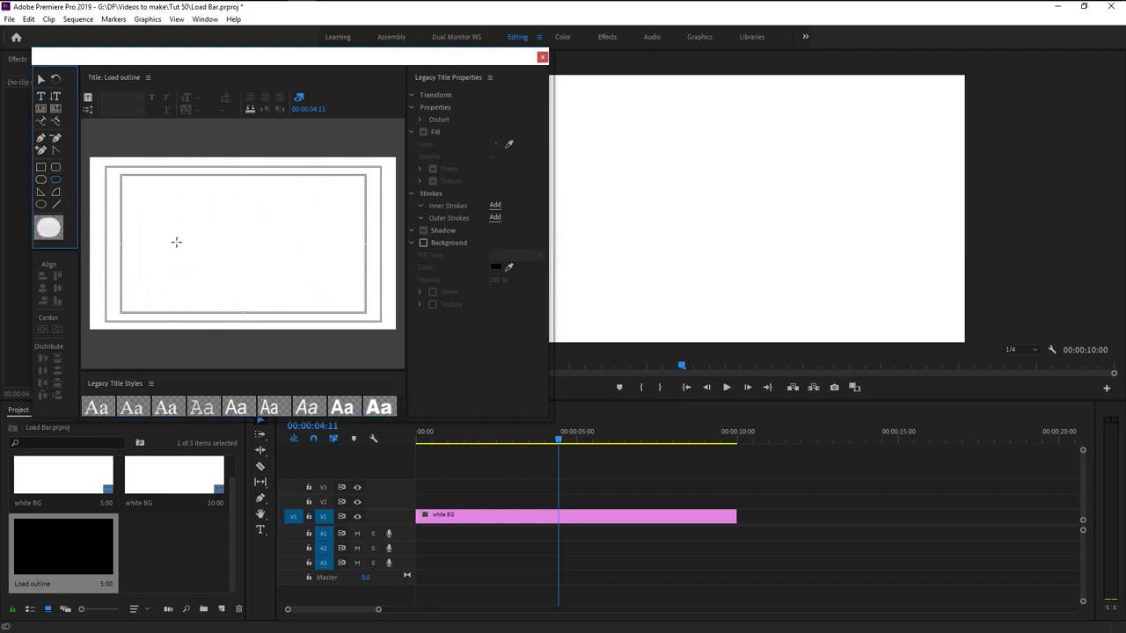
pyautogui.moveTo(187, 233); pyautogui.dragTo(319, 255)
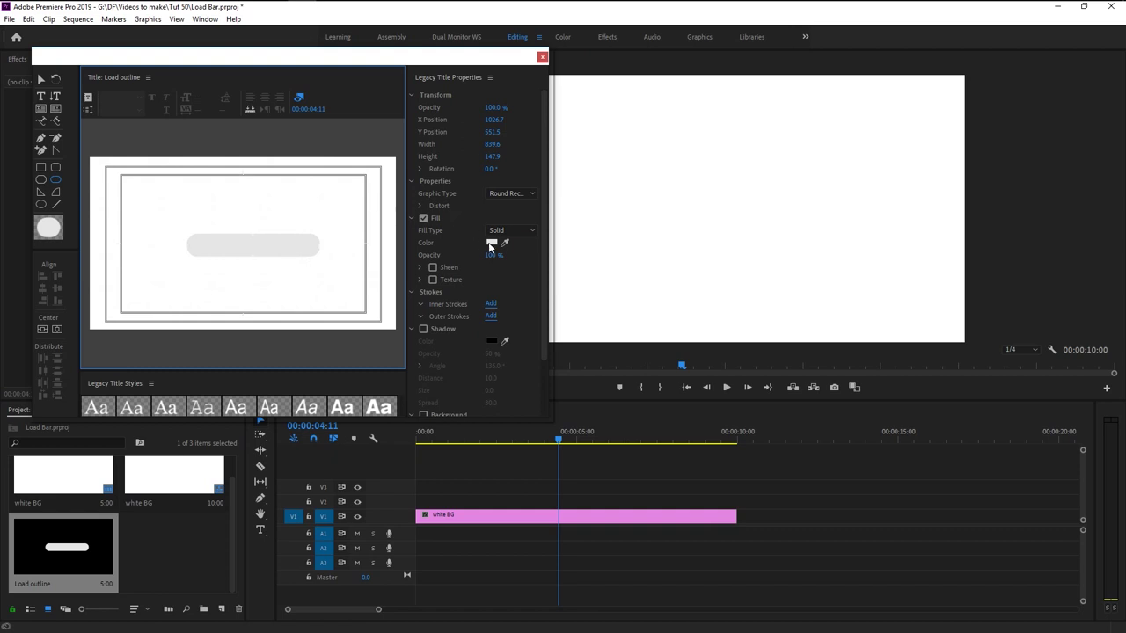
pyautogui.click(424, 218)
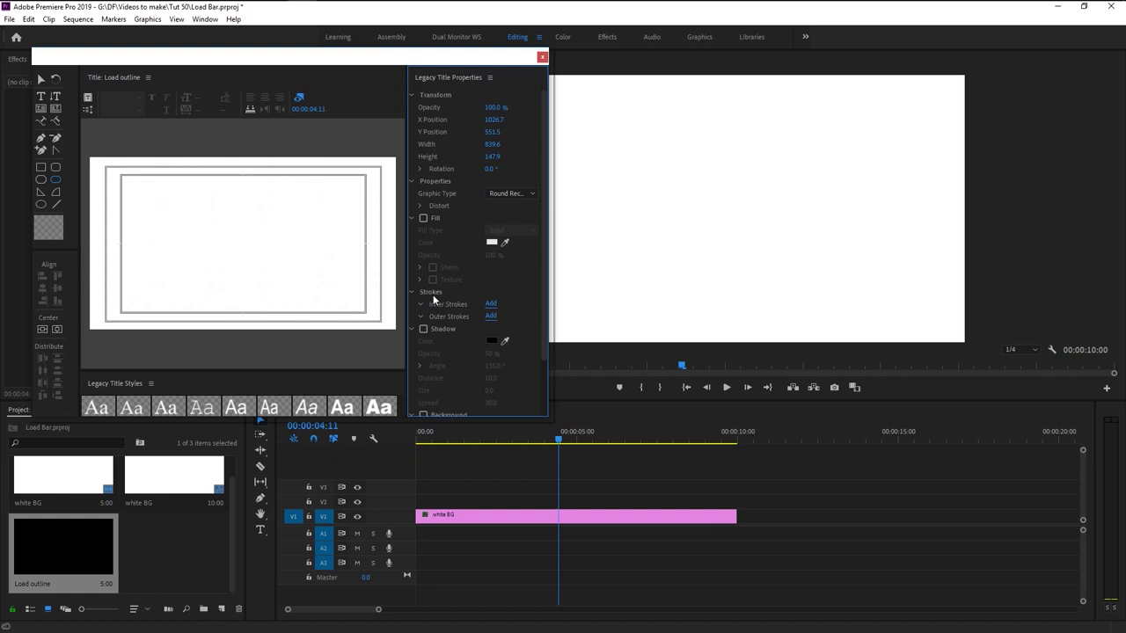
# Add a black outer stroke to the round rectangle
pyautogui.click(490, 317)
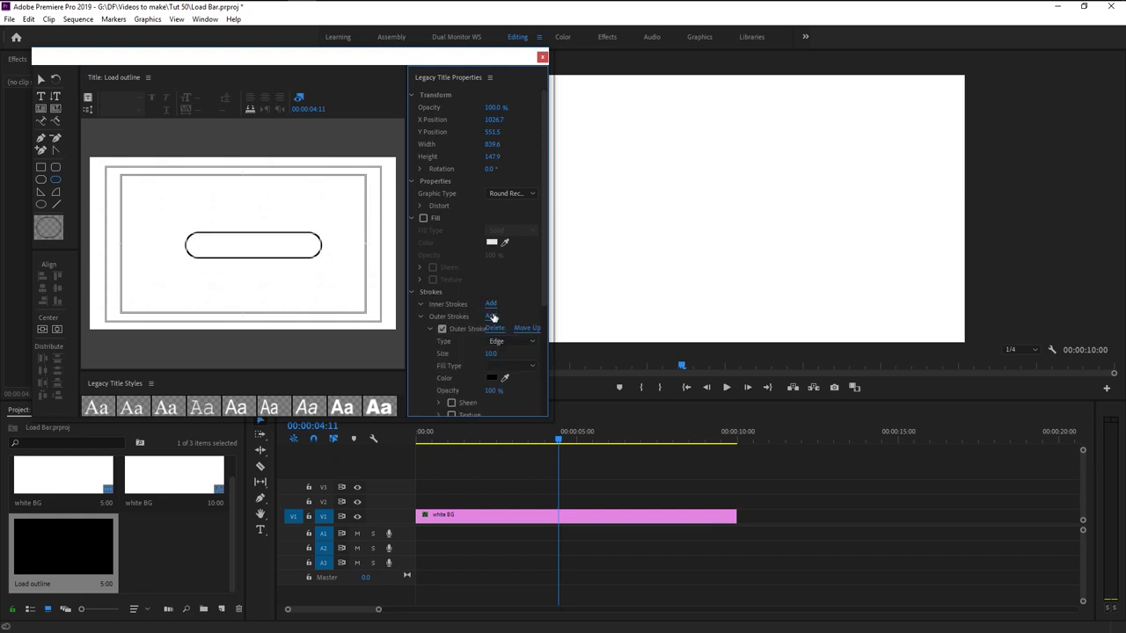
pyautogui.scroll(-1, 488, 352)
pyautogui.click(493, 364)
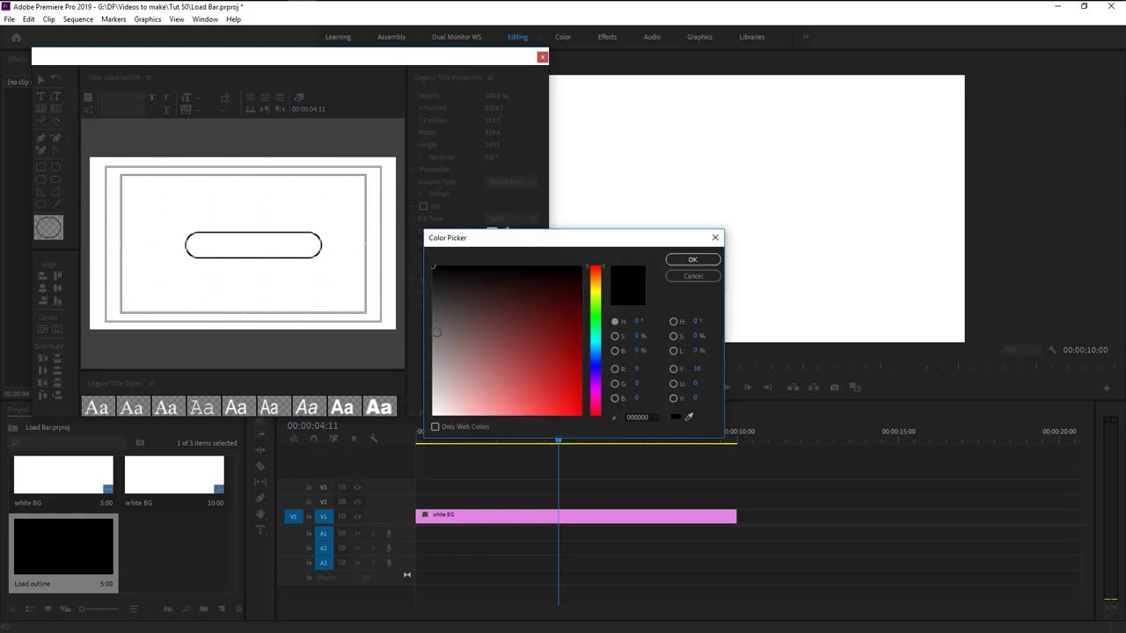
pyautogui.click(691, 257)
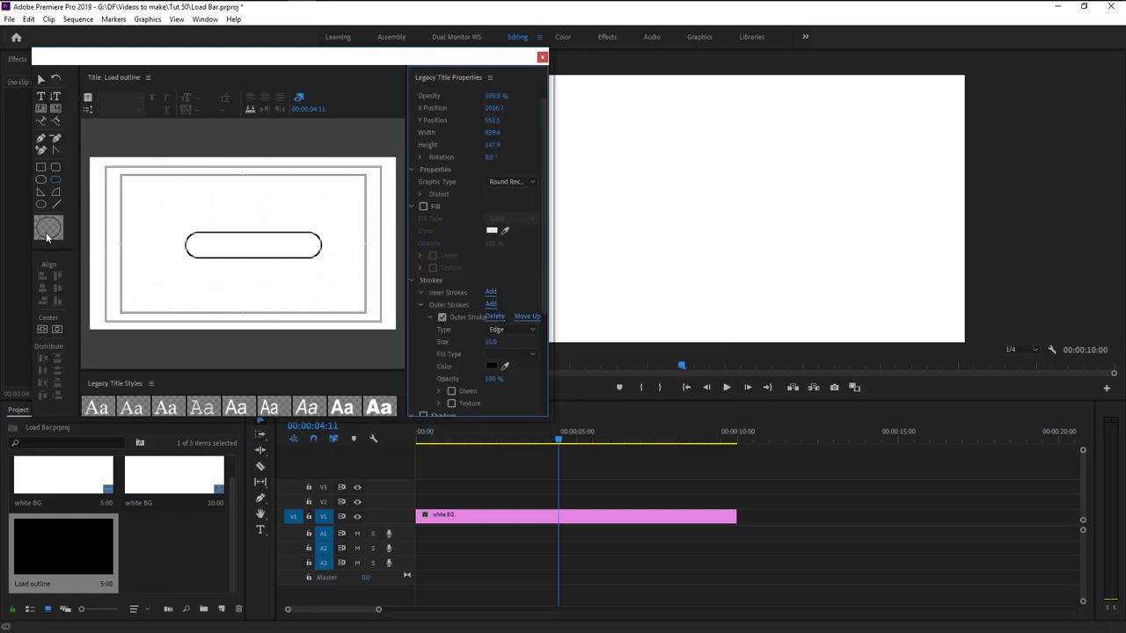
# Center the outlined bar vertically and horizontally in the frame and close the title
pyautogui.click(41, 331)
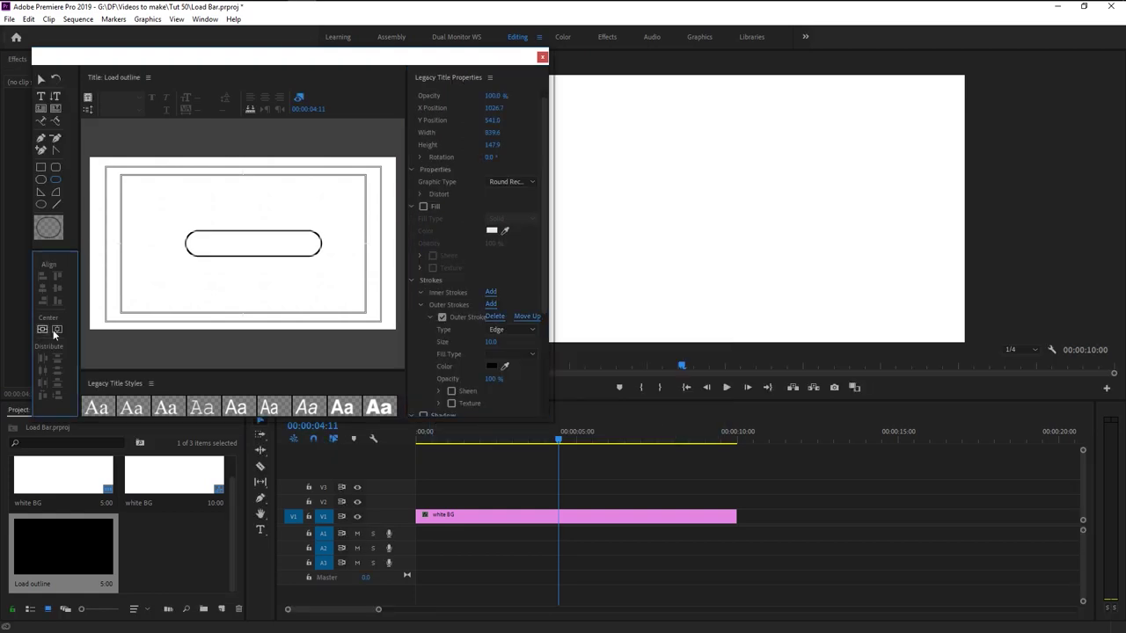
pyautogui.click(57, 330)
pyautogui.click(542, 58)
# Place the Load outline title on V2 at the sequence start and extend it to match the white BG clip's end
pyautogui.moveTo(31, 569); pyautogui.dragTo(407, 508)
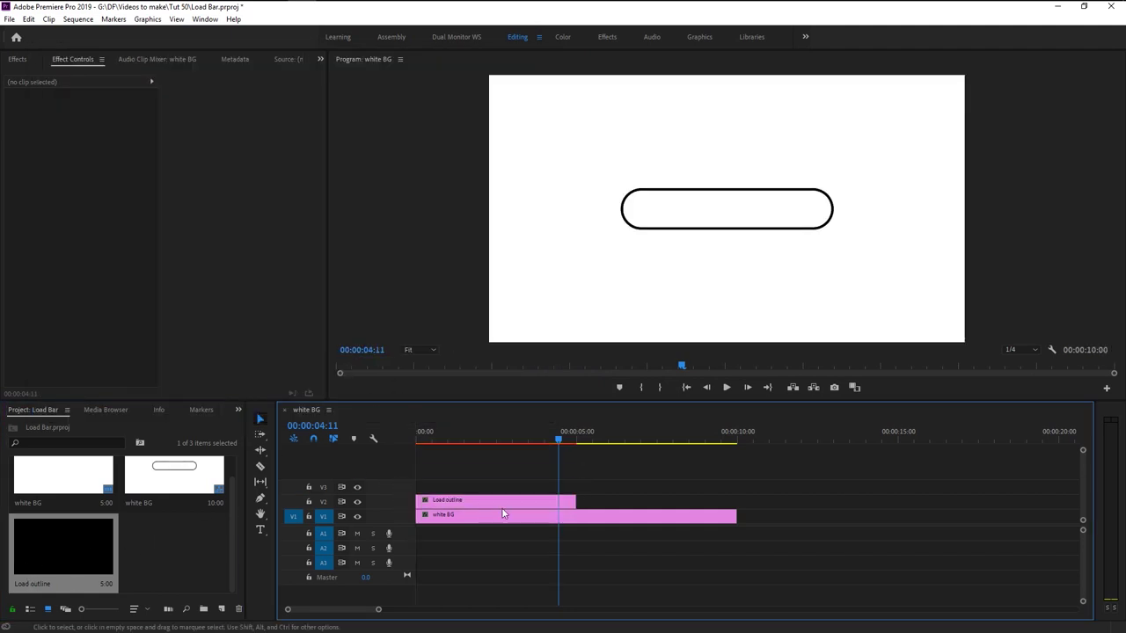
pyautogui.moveTo(529, 440)
pyautogui.mouseDown()
pyautogui.moveTo(626, 445)
pyautogui.moveTo(515, 440)
pyautogui.mouseUp()
pyautogui.moveTo(578, 506); pyautogui.dragTo(736, 501)
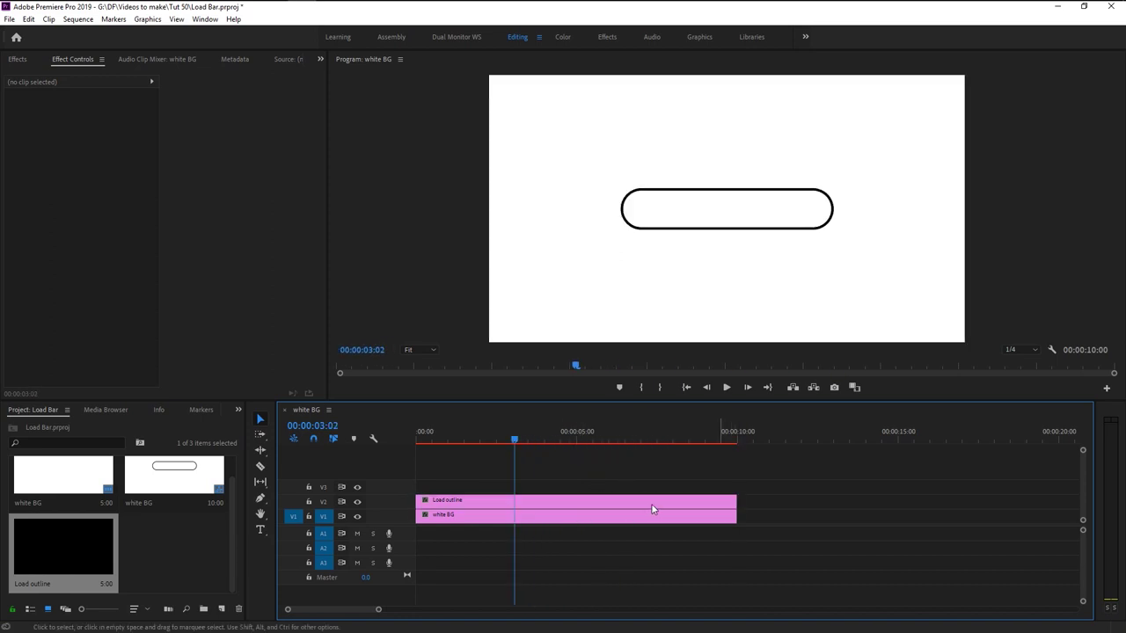
# Duplicate the Load outline clip onto V3 as a separate title named Load bar and open it for editing
pyautogui.click(629, 505)
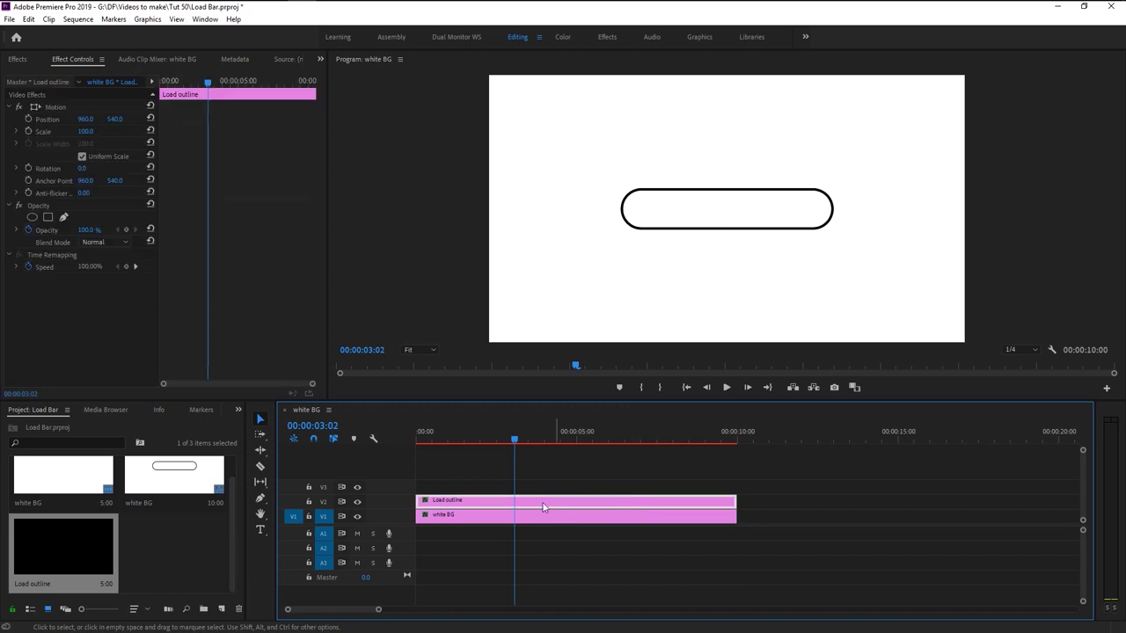
pyautogui.moveTo(524, 507); pyautogui.dragTo(523, 489)
pyautogui.doubleClick(519, 489)
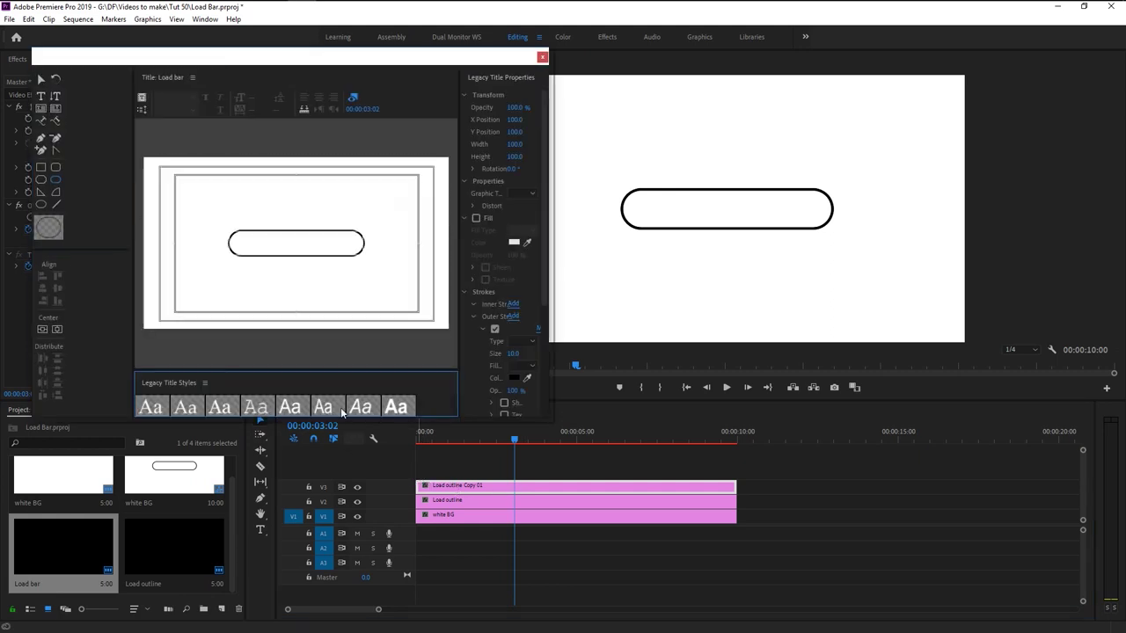
# Replace the Load bar shape's outer stroke with a solid orange fill, color FF4800, and close the title
pyautogui.click(494, 330)
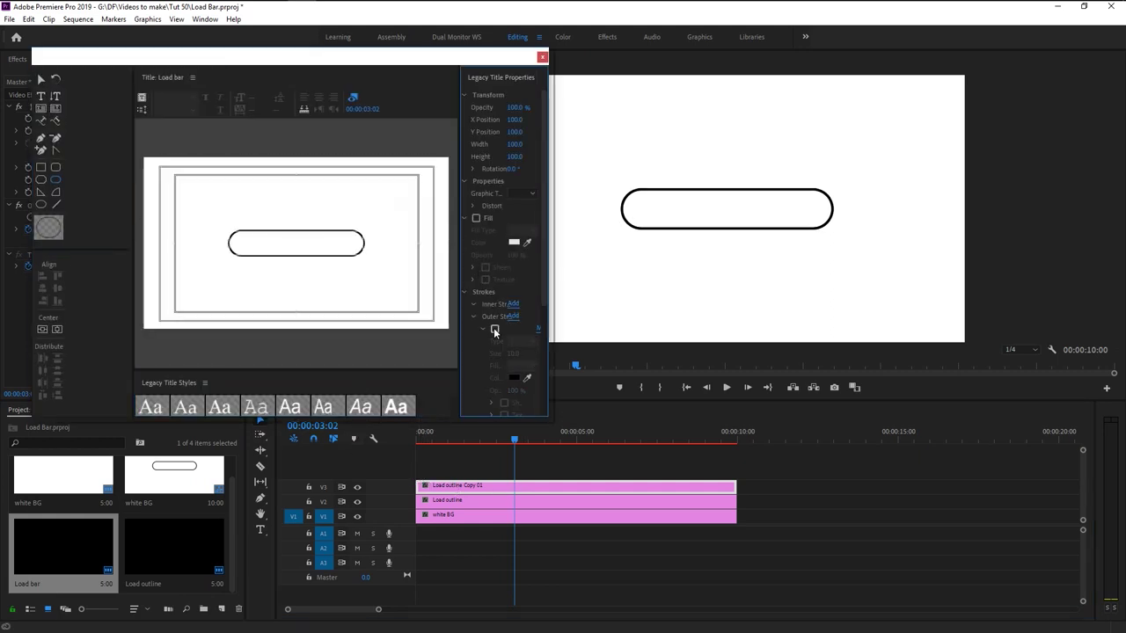
pyautogui.click(476, 218)
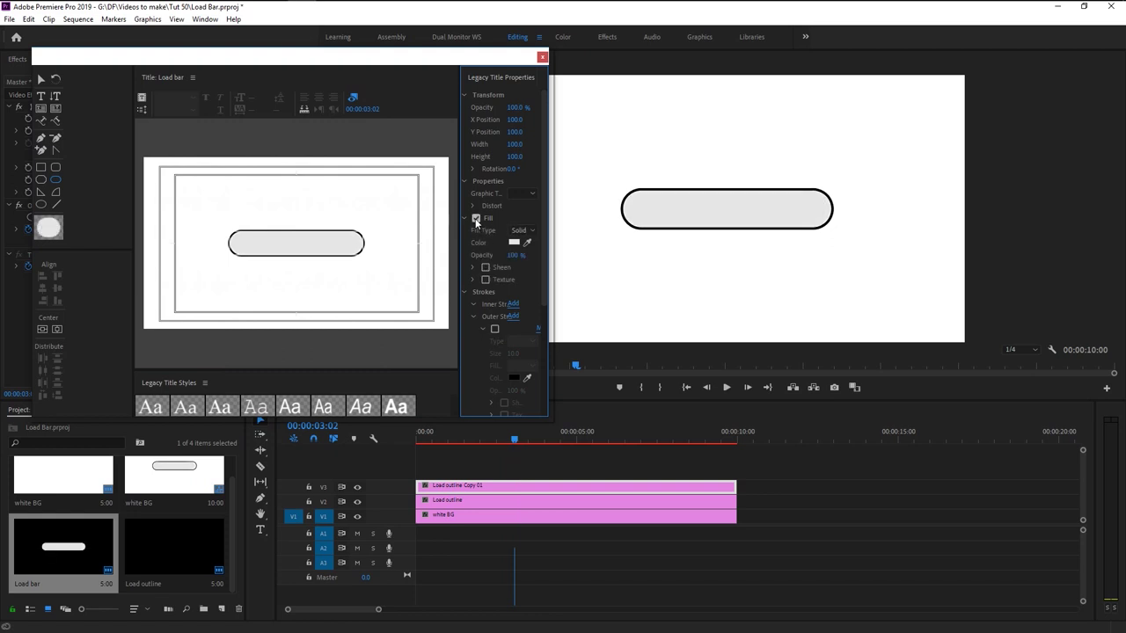
pyautogui.click(514, 244)
pyautogui.moveTo(598, 290); pyautogui.dragTo(597, 276)
pyautogui.moveTo(562, 379); pyautogui.dragTo(621, 438)
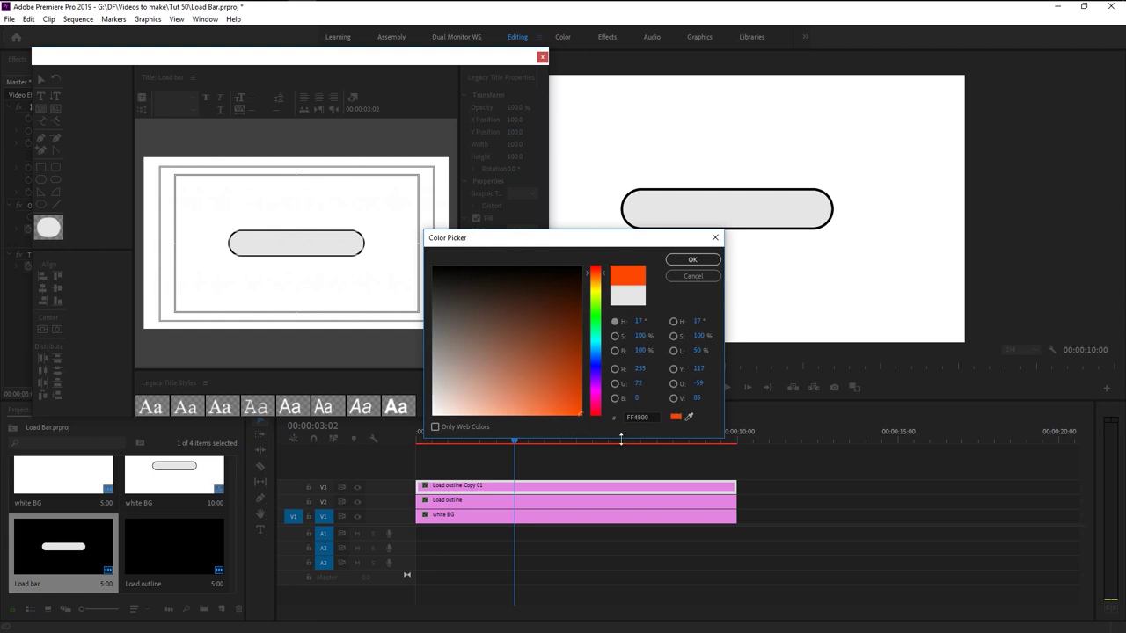
pyautogui.click(677, 260)
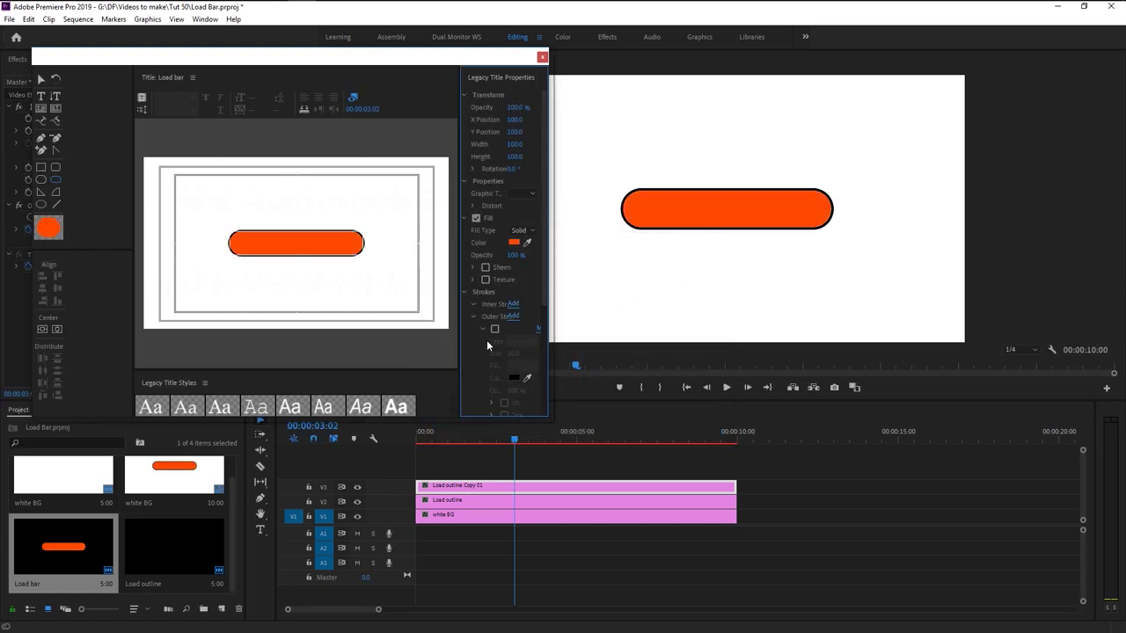
pyautogui.click(348, 246)
pyautogui.click(542, 58)
# Apply the Venetian Blinds video effect to the orange fill bar clip on V3
pyautogui.click(562, 546)
pyautogui.moveTo(530, 439); pyautogui.dragTo(552, 457)
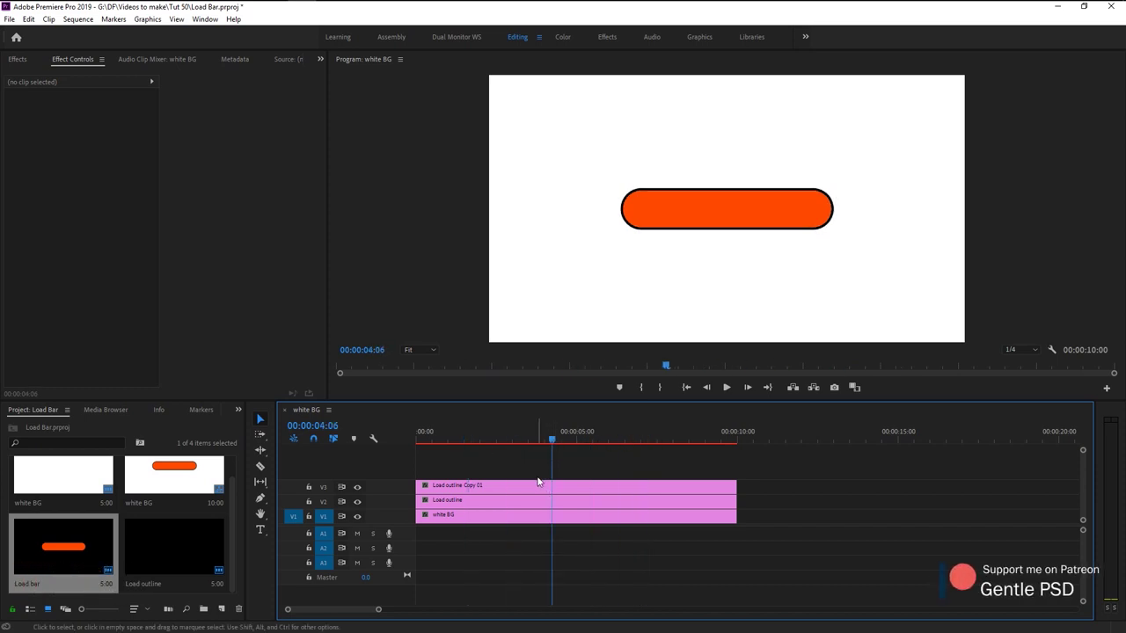
pyautogui.click(544, 489)
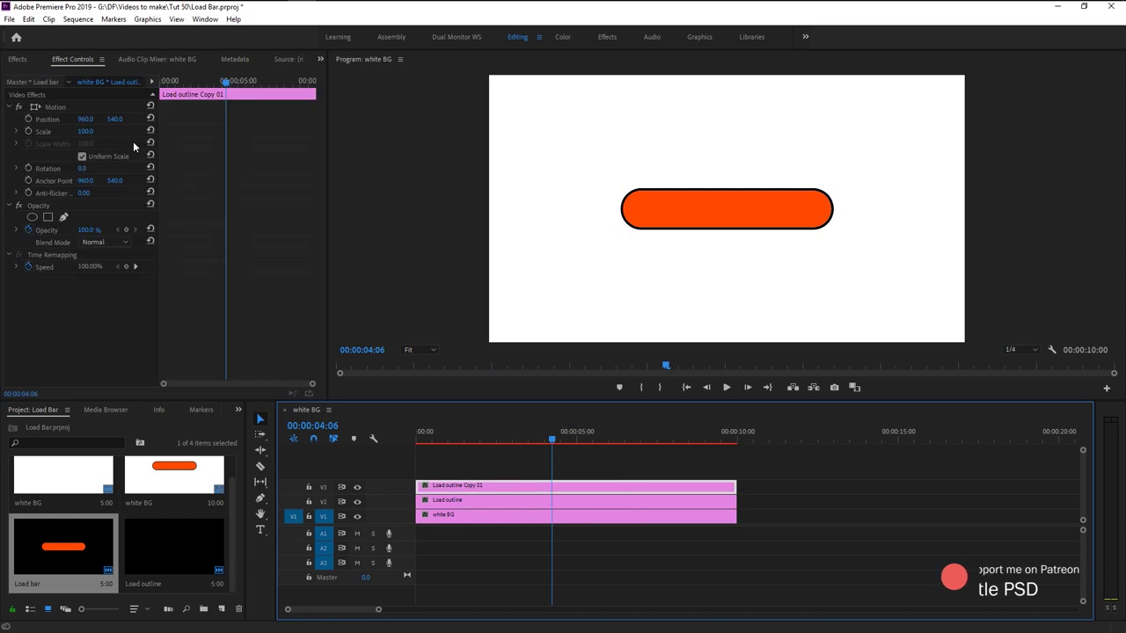
pyautogui.click(18, 59)
pyautogui.click(37, 75)
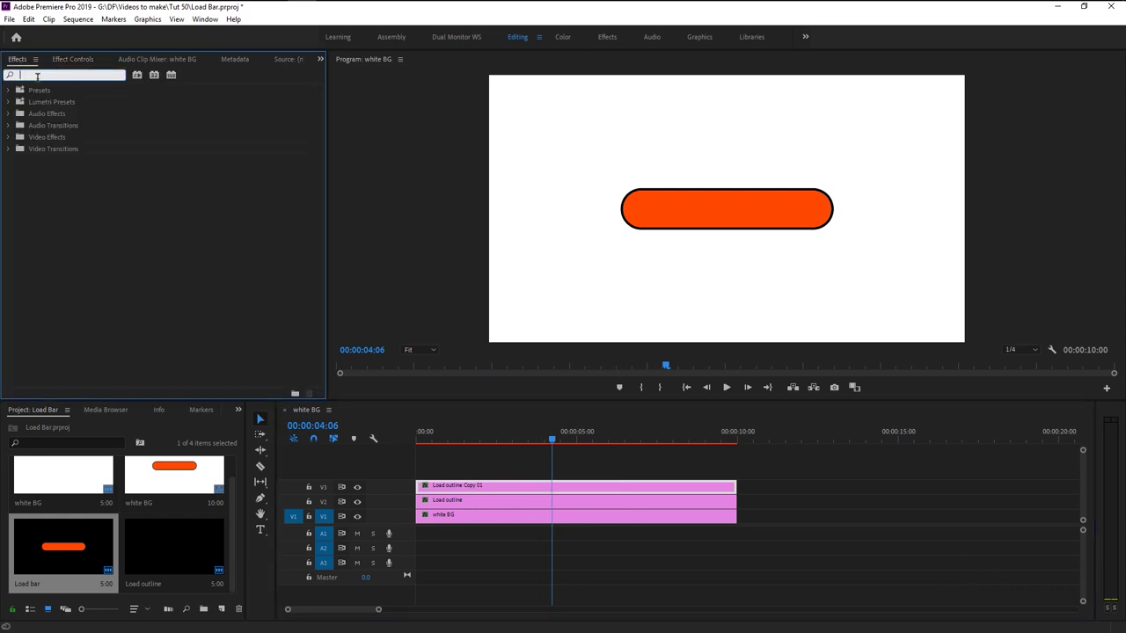
pyautogui.write('vene')
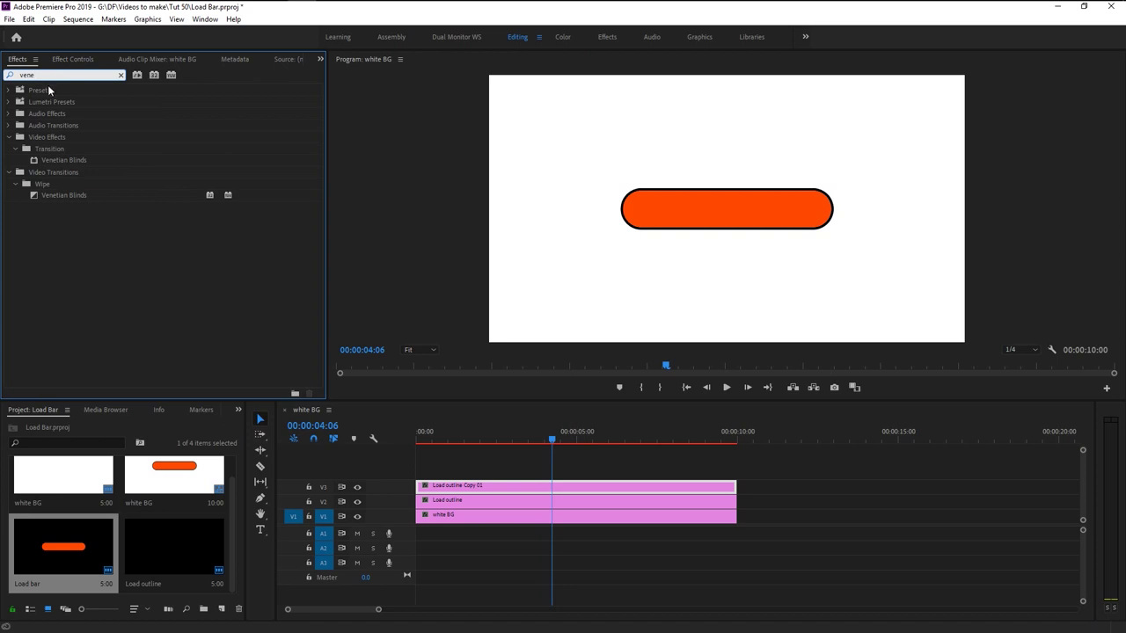
pyautogui.moveTo(62, 160); pyautogui.dragTo(458, 489)
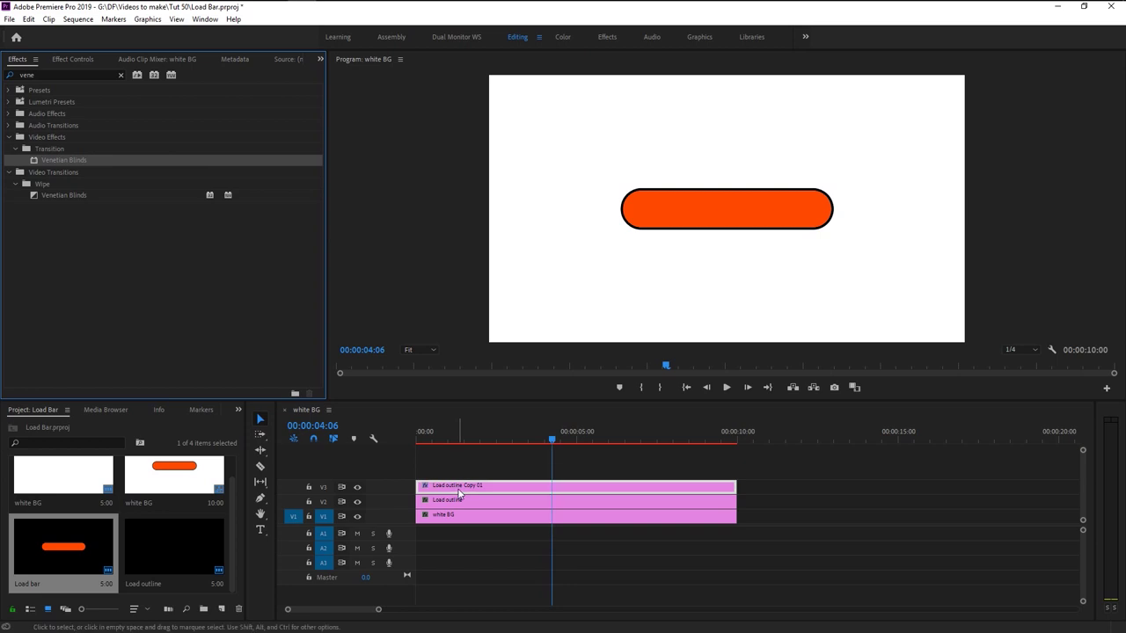
# Set the Venetian Blinds transition completion to 24% on the fill bar clip, widening the effect settings area for readability
pyautogui.click(73, 61)
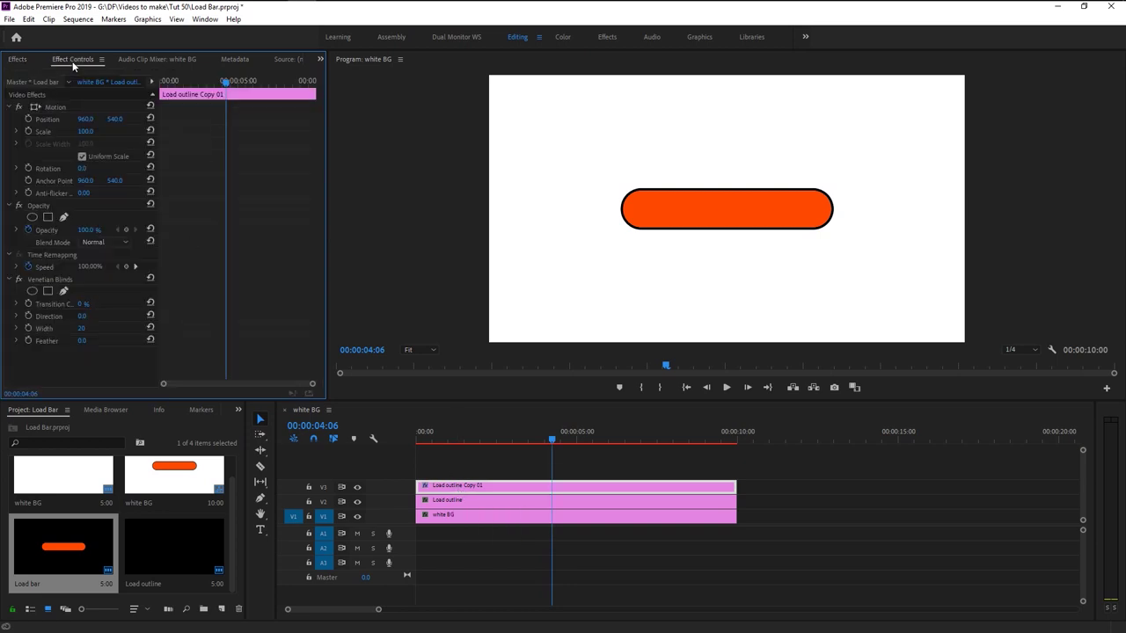
pyautogui.click(43, 281)
pyautogui.moveTo(158, 280); pyautogui.dragTo(212, 280)
pyautogui.moveTo(326, 279); pyautogui.dragTo(344, 279)
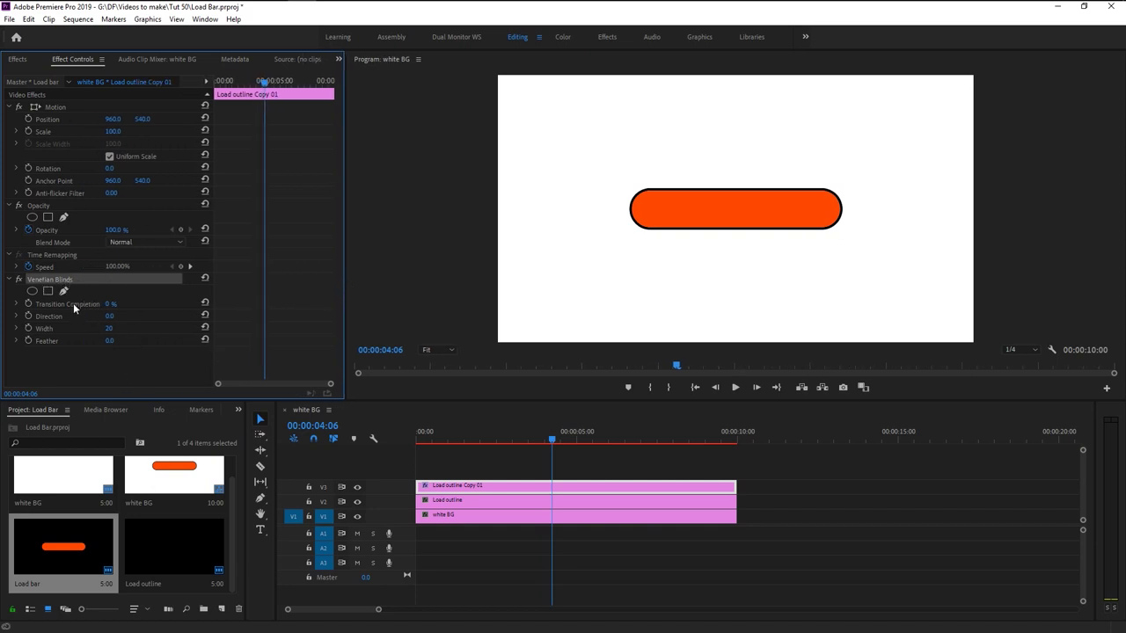
pyautogui.moveTo(111, 304)
pyautogui.mouseDown()
pyautogui.moveTo(130, 304)
pyautogui.moveTo(120, 303)
pyautogui.mouseUp()
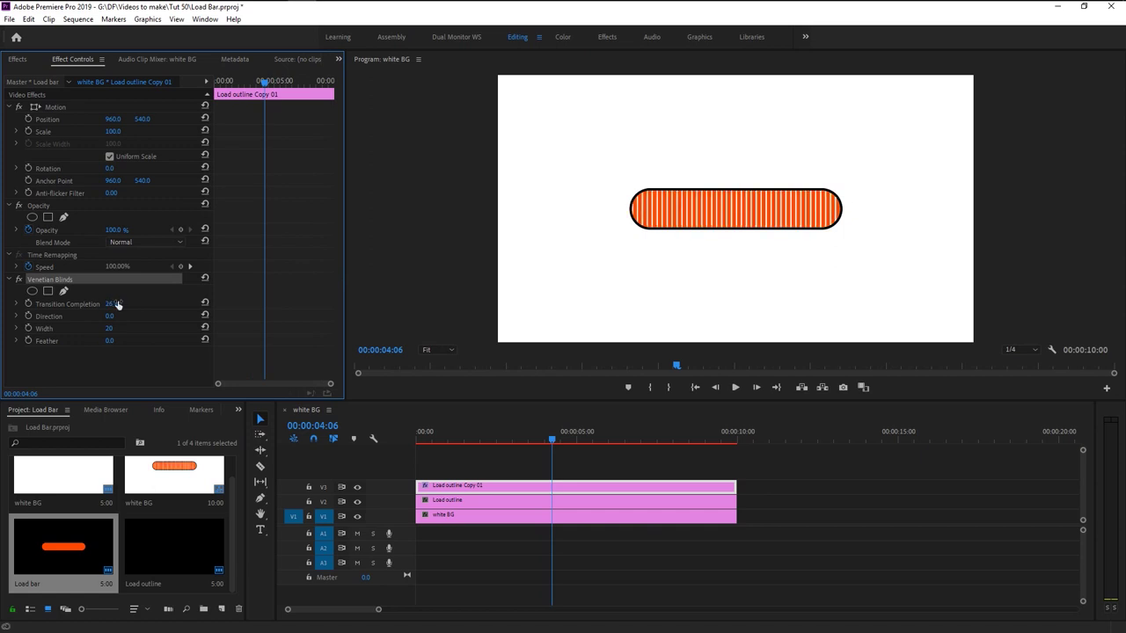
pyautogui.moveTo(113, 303); pyautogui.dragTo(108, 304)
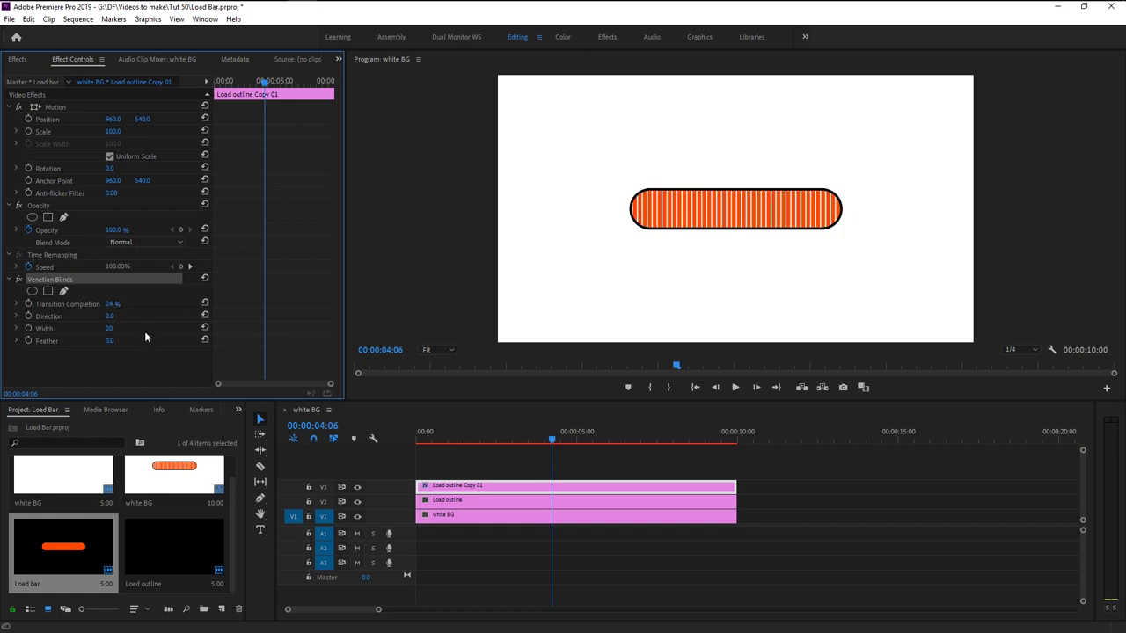
# Set the Venetian Blinds width to 30, with direction at 0 and feather at 0
pyautogui.moveTo(109, 316); pyautogui.dragTo(123, 315)
pyautogui.click(123, 316)
pyautogui.write('0')
pyautogui.press('Return')
pyautogui.moveTo(109, 328)
pyautogui.mouseDown()
pyautogui.moveTo(154, 328)
pyautogui.moveTo(104, 328)
pyautogui.mouseUp()
pyautogui.click(109, 375)
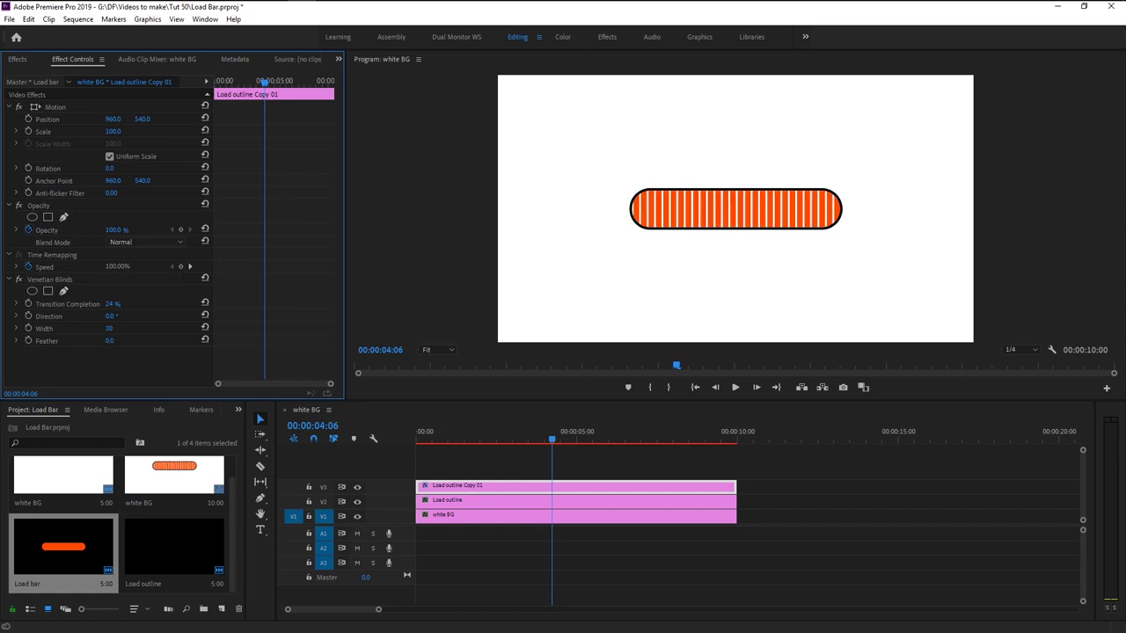
pyautogui.moveTo(122, 342)
pyautogui.mouseDown()
pyautogui.moveTo(107, 342)
pyautogui.moveTo(121, 342)
pyautogui.mouseUp()
# Apply the Crop video effect to the fill bar clip on V3
pyautogui.click(17, 59)
pyautogui.click(53, 75)
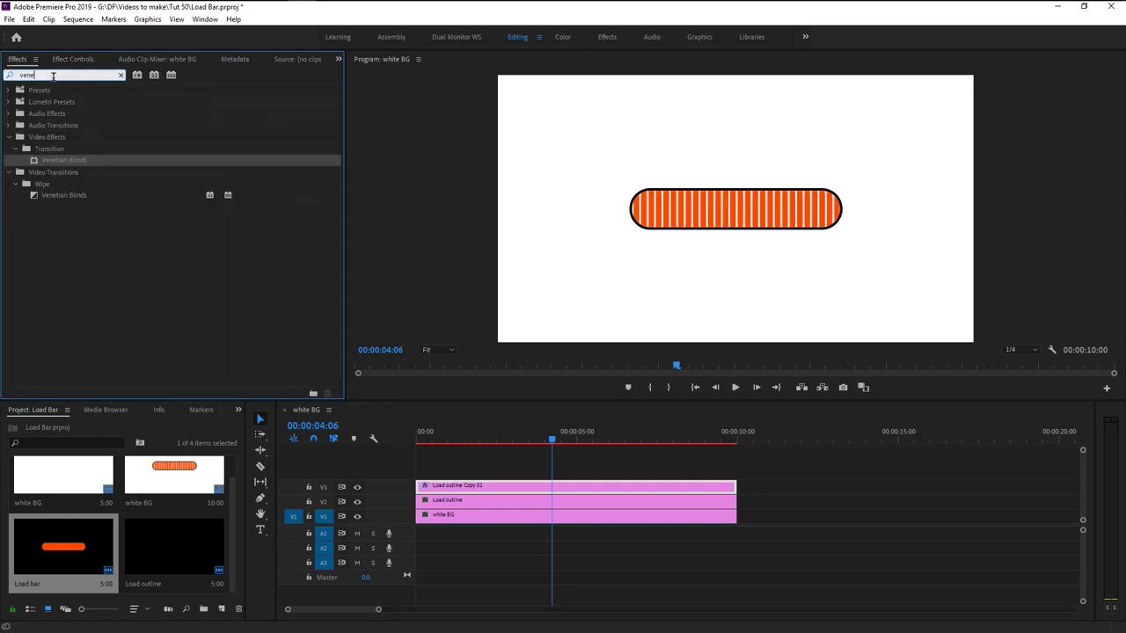
pyautogui.press('BackSpace')
pyautogui.press('BackSpace')
pyautogui.press('BackSpace')
pyautogui.write('crop')
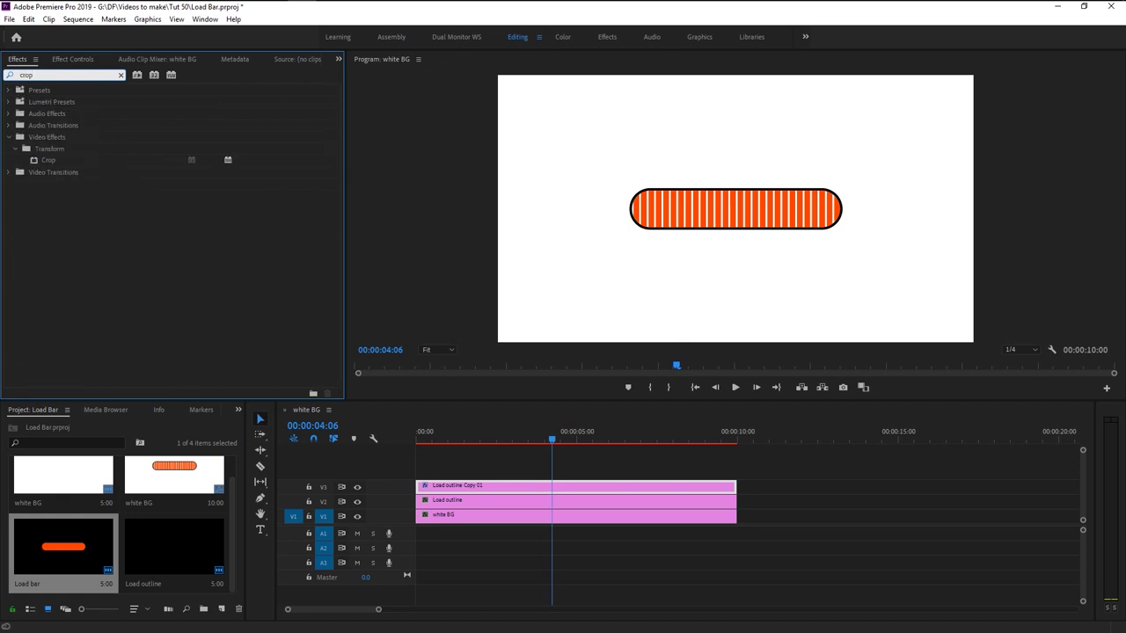
pyautogui.moveTo(48, 160); pyautogui.dragTo(487, 489)
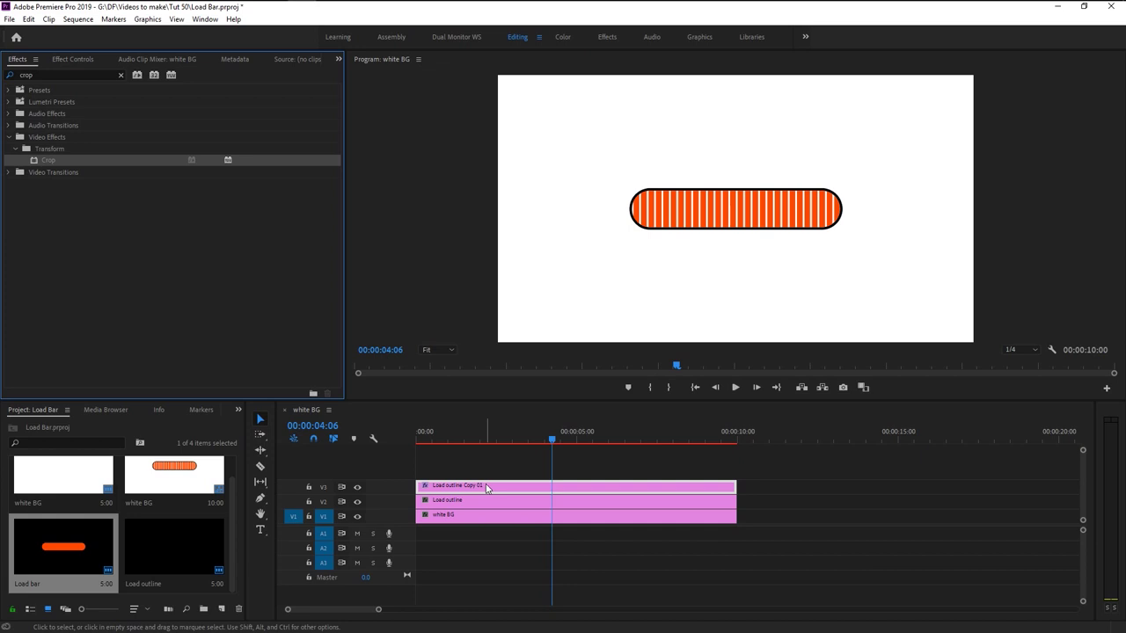
# Crop the fill bar's right side by 72.1% so it is fully hidden, and keyframe that value at the sequence start
pyautogui.click(76, 59)
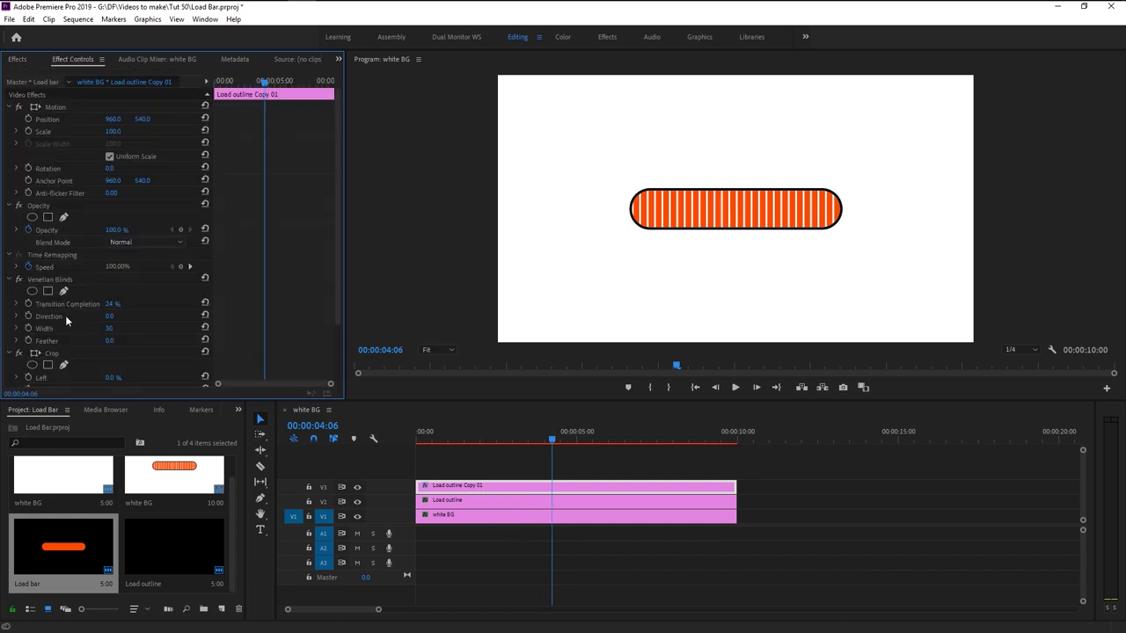
pyautogui.scroll(-3, 81, 326)
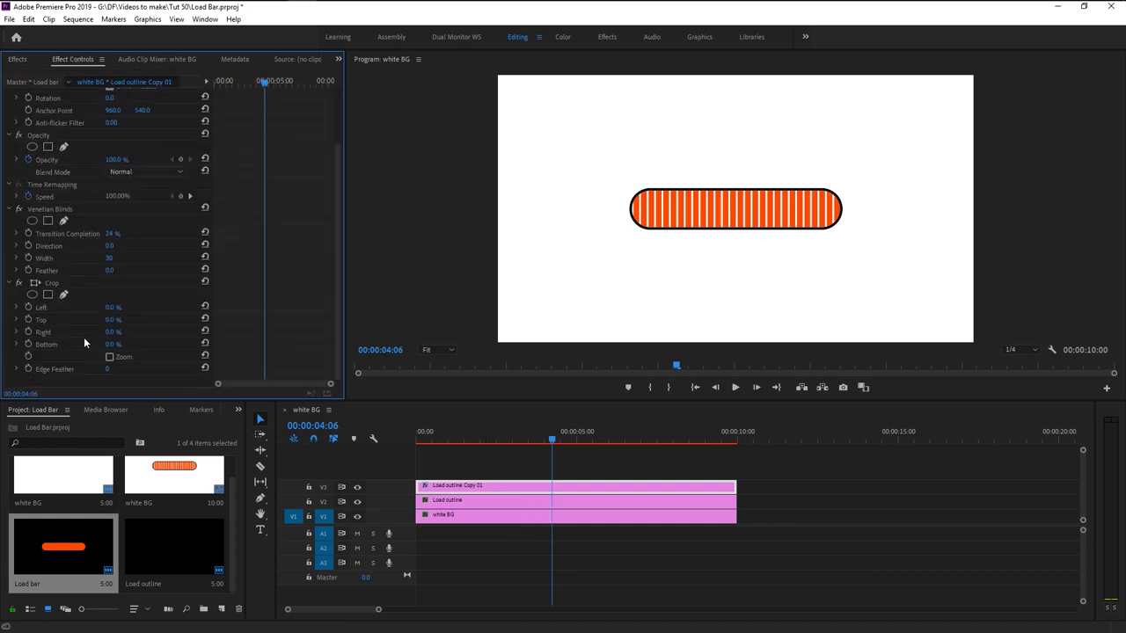
pyautogui.click(50, 280)
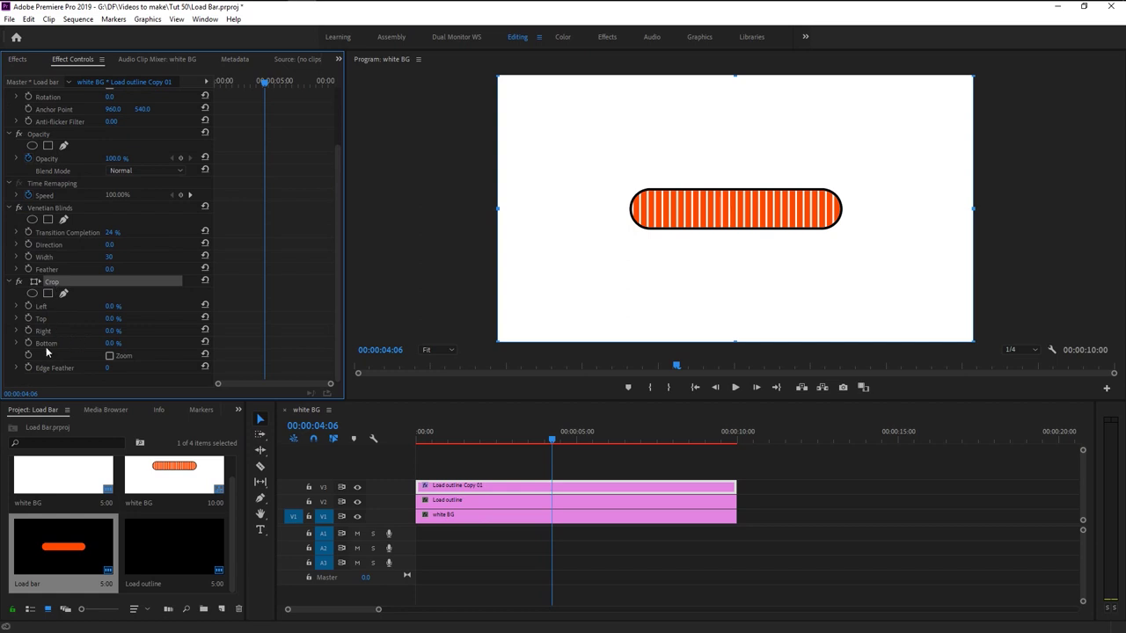
pyautogui.moveTo(972, 209); pyautogui.dragTo(633, 246)
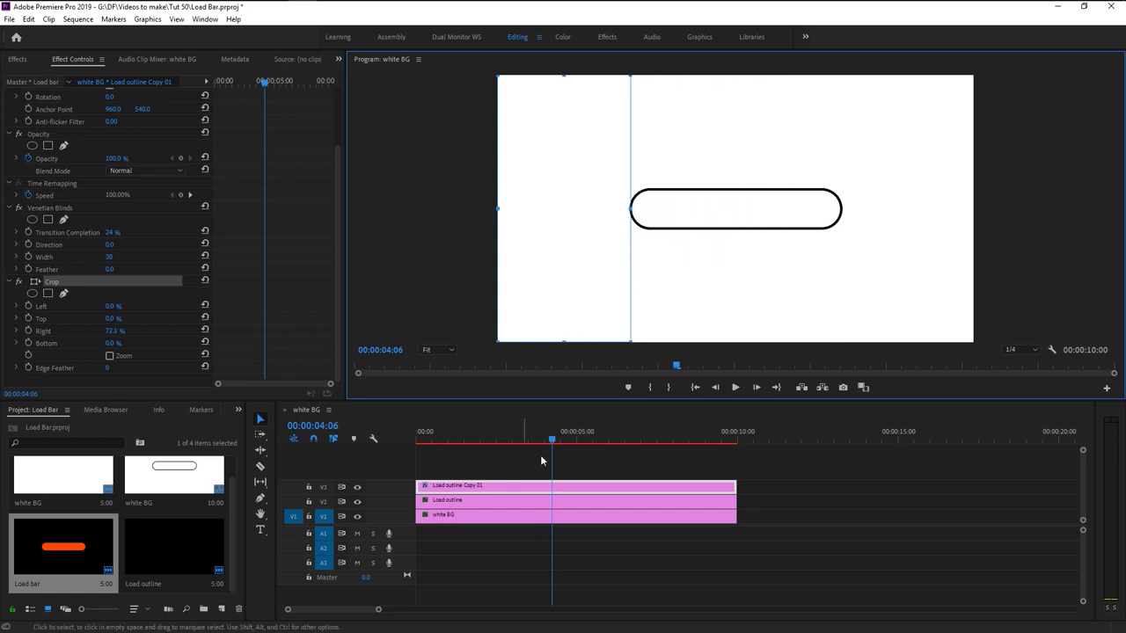
pyautogui.click(489, 440)
pyautogui.press('Home')
pyautogui.click(29, 332)
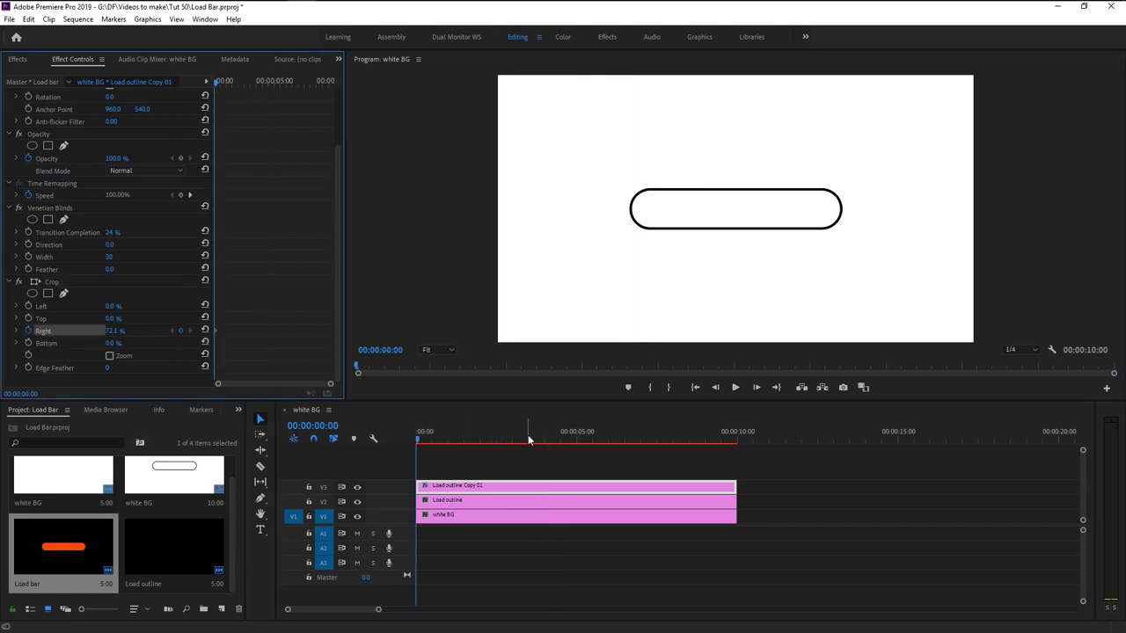
# At the last frame, 00:00:09:24, keyframe the right crop with its edge at the outline's right end, revealing the full bar
pyautogui.moveTo(529, 440); pyautogui.dragTo(734, 454)
pyautogui.press('=')
pyautogui.press('=')
pyautogui.press('=')
pyautogui.press('=')
pyautogui.moveTo(787, 440); pyautogui.dragTo(789, 440)
pyautogui.press('-')
pyautogui.press('-')
pyautogui.press('-')
pyautogui.press('-')
pyautogui.moveTo(115, 331); pyautogui.dragTo(69, 331)
pyautogui.click(52, 282)
pyautogui.moveTo(842, 209); pyautogui.dragTo(842, 209)
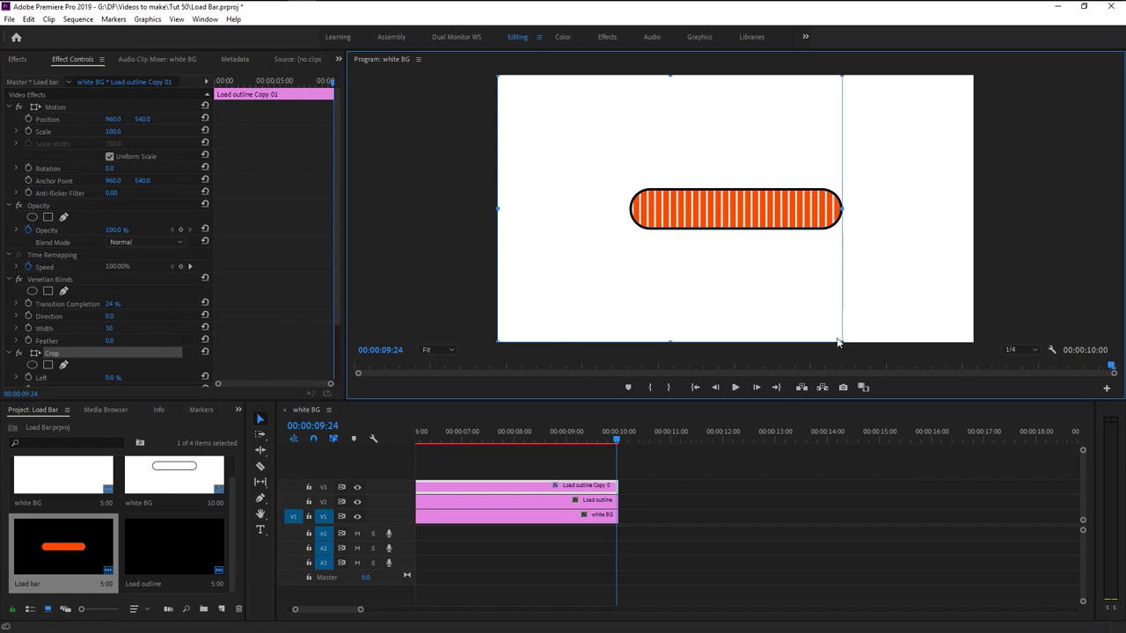
# Render and play the fill animation from the sequence start, and scrub through it to check the bar's progress
pyautogui.click(748, 576)
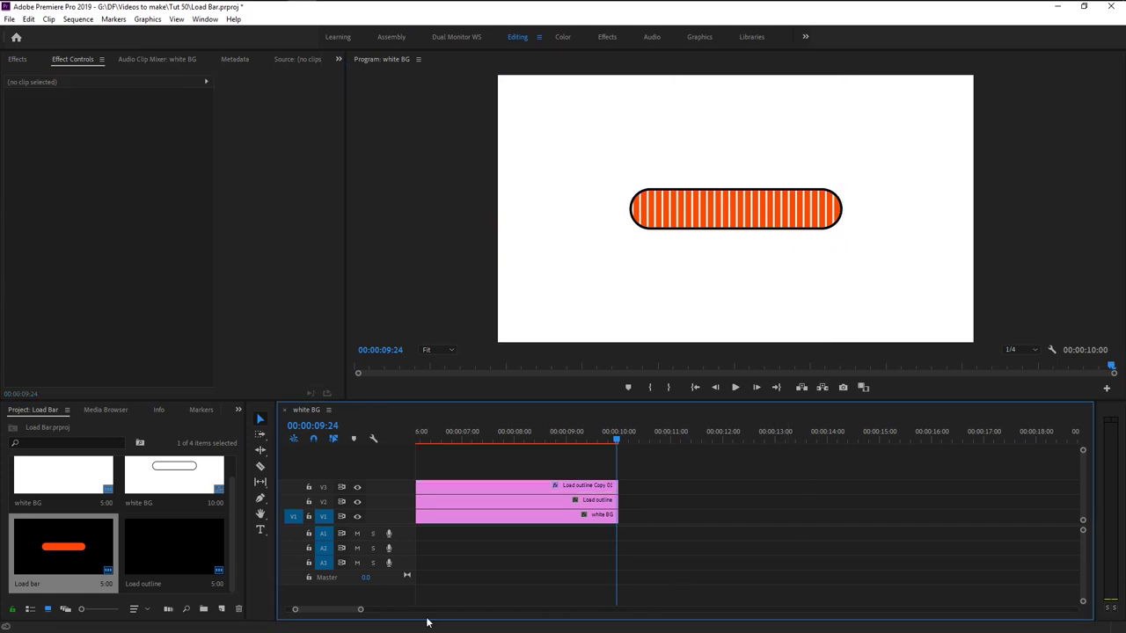
pyautogui.moveTo(296, 608); pyautogui.dragTo(289, 611)
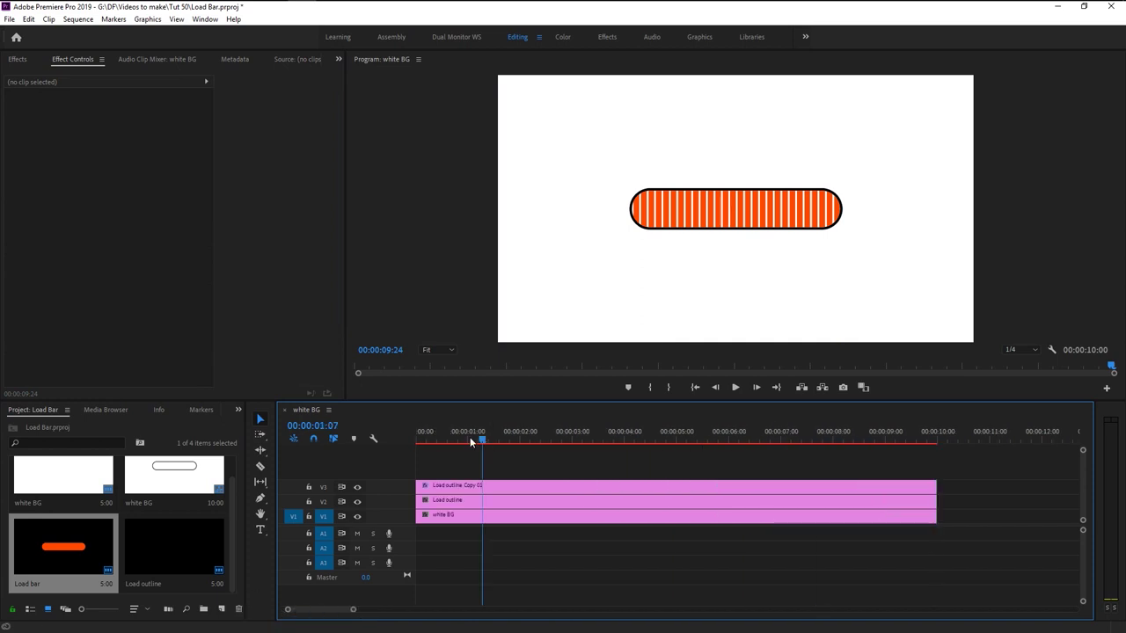
pyautogui.press('Home')
pyautogui.press('d')
pyautogui.press('-')
pyautogui.press('space')
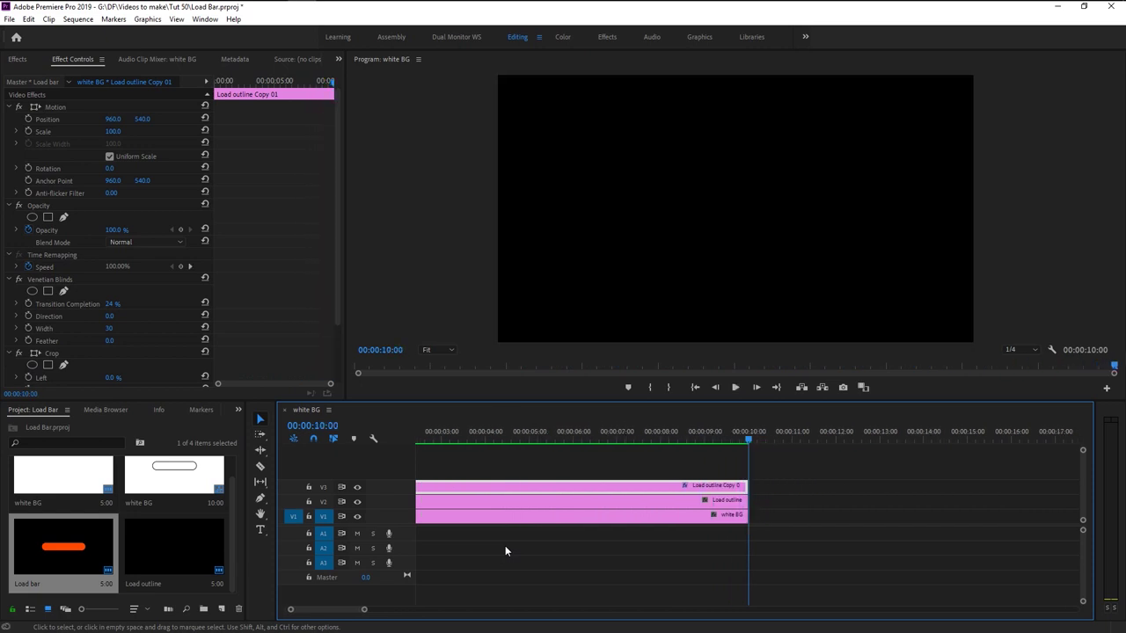
pyautogui.press('\\')
pyautogui.click(879, 438)
pyautogui.moveTo(887, 438); pyautogui.dragTo(926, 450)
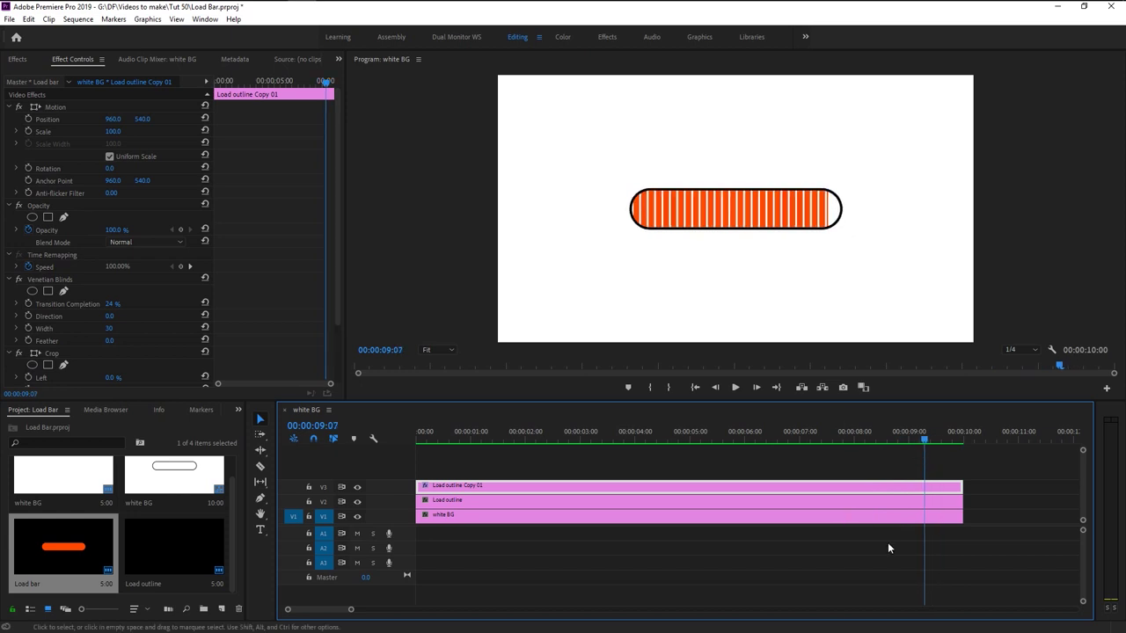
pyautogui.click(668, 440)
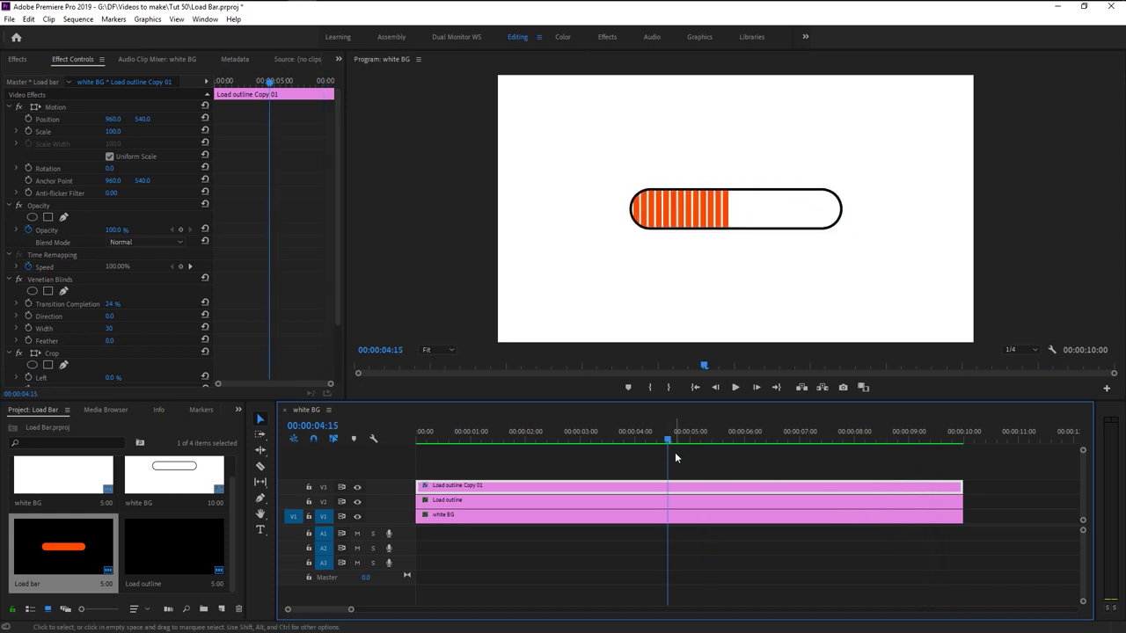
pyautogui.click(582, 551)
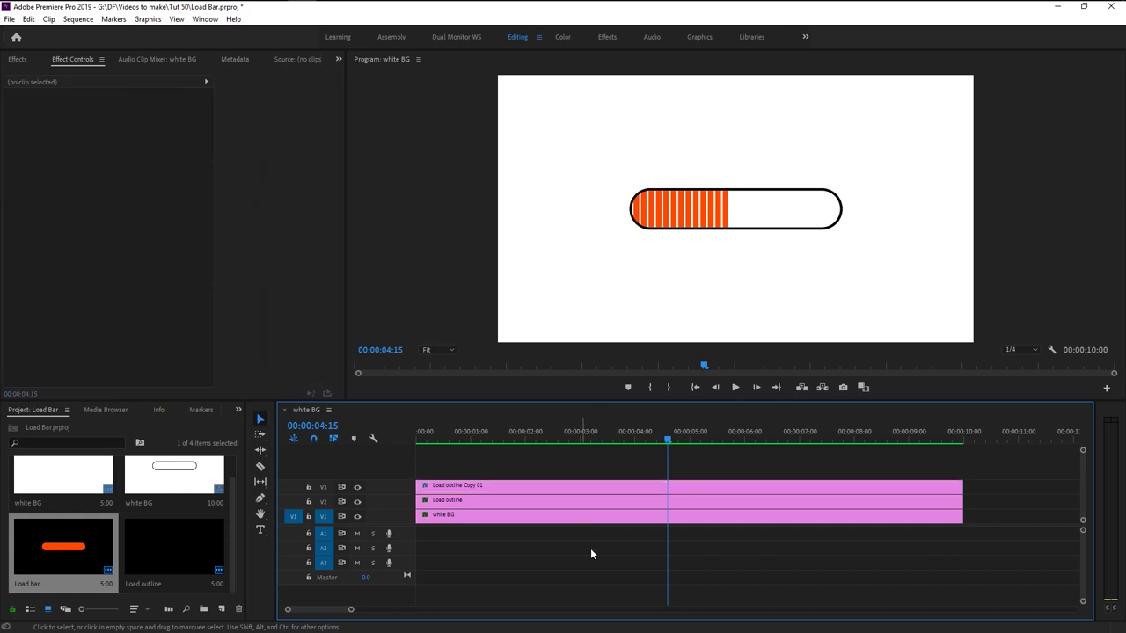
# Create a 1920 × 1080, 25 fps transparent video and place it on V4 at the sequence start
pyautogui.click(221, 609)
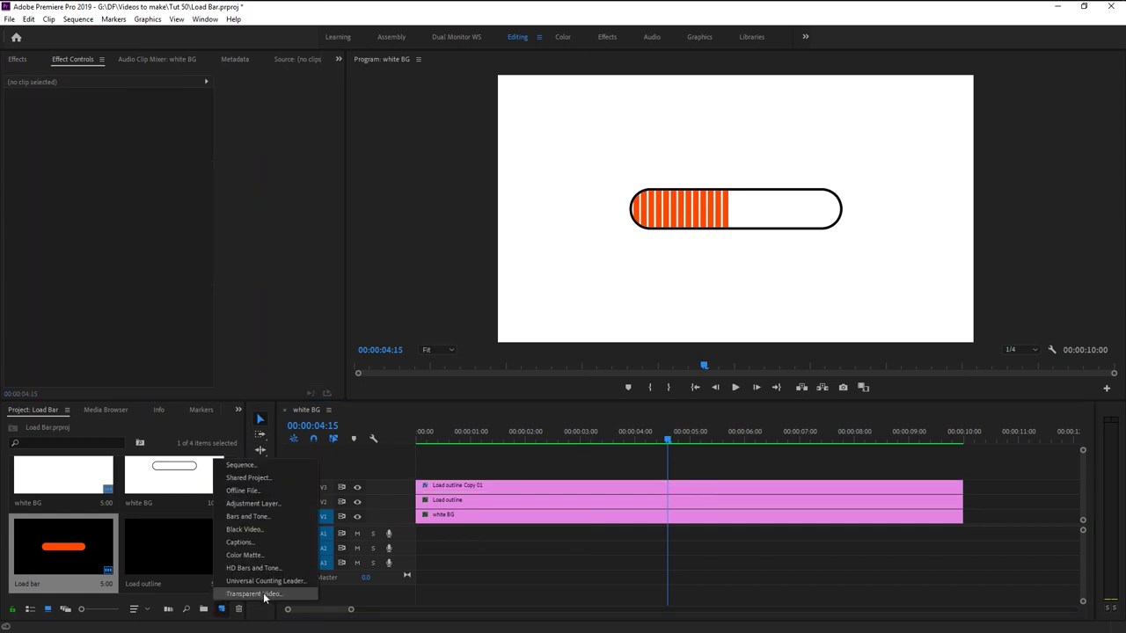
pyautogui.click(253, 593)
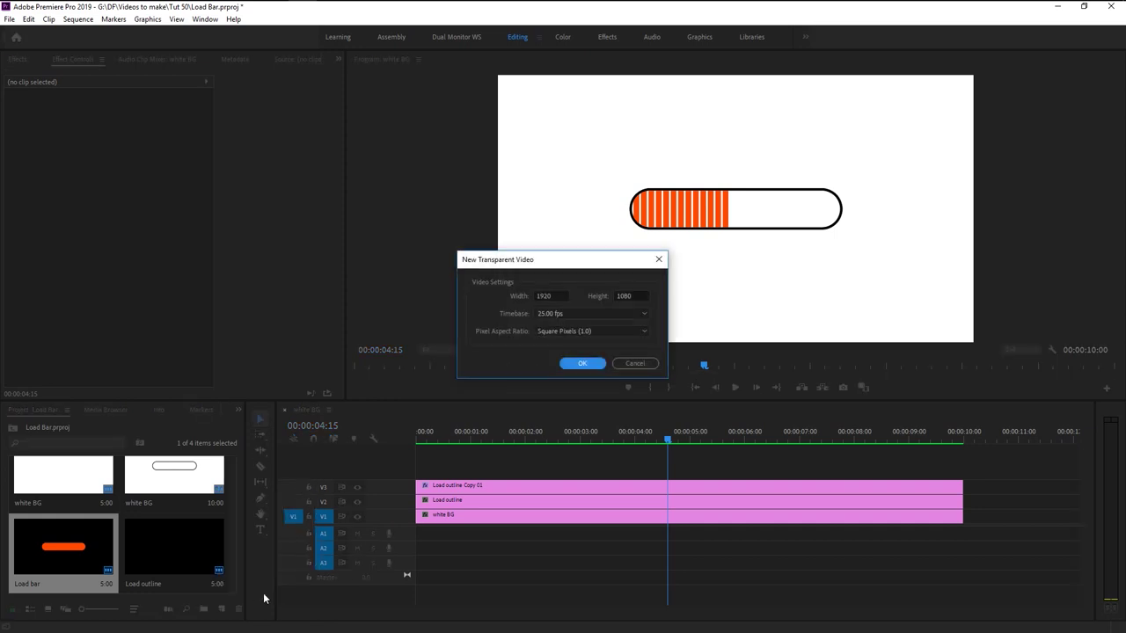
pyautogui.click(580, 365)
pyautogui.moveTo(68, 556); pyautogui.dragTo(421, 473)
# Apply the Timecode video effect to the Transparent Video clip on V4
pyautogui.click(551, 475)
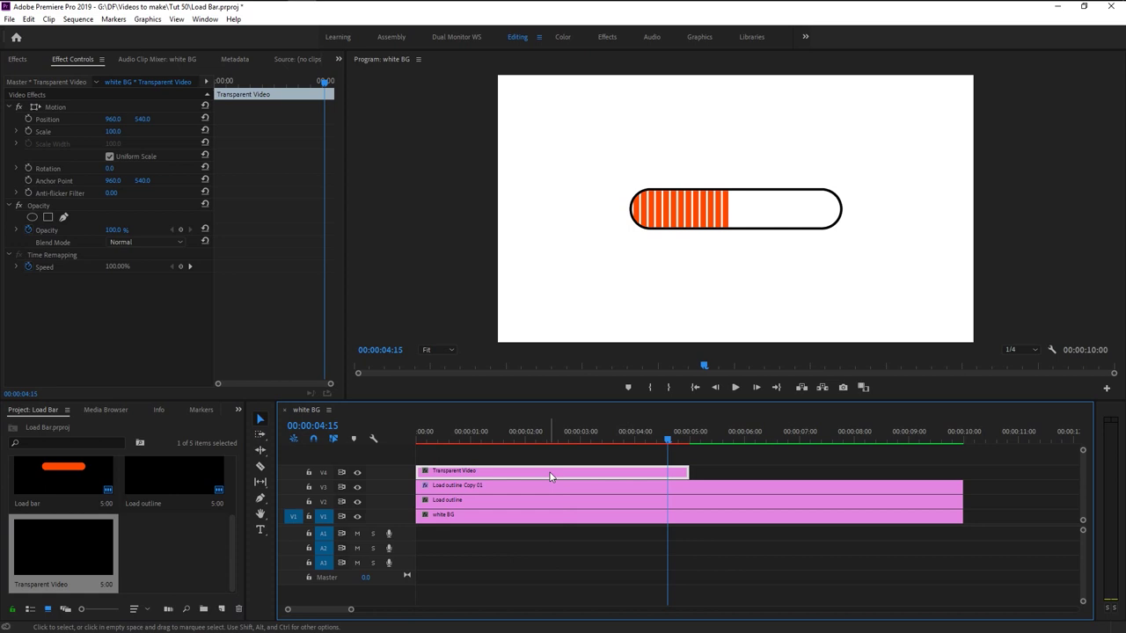
pyautogui.click(16, 59)
pyautogui.click(48, 75)
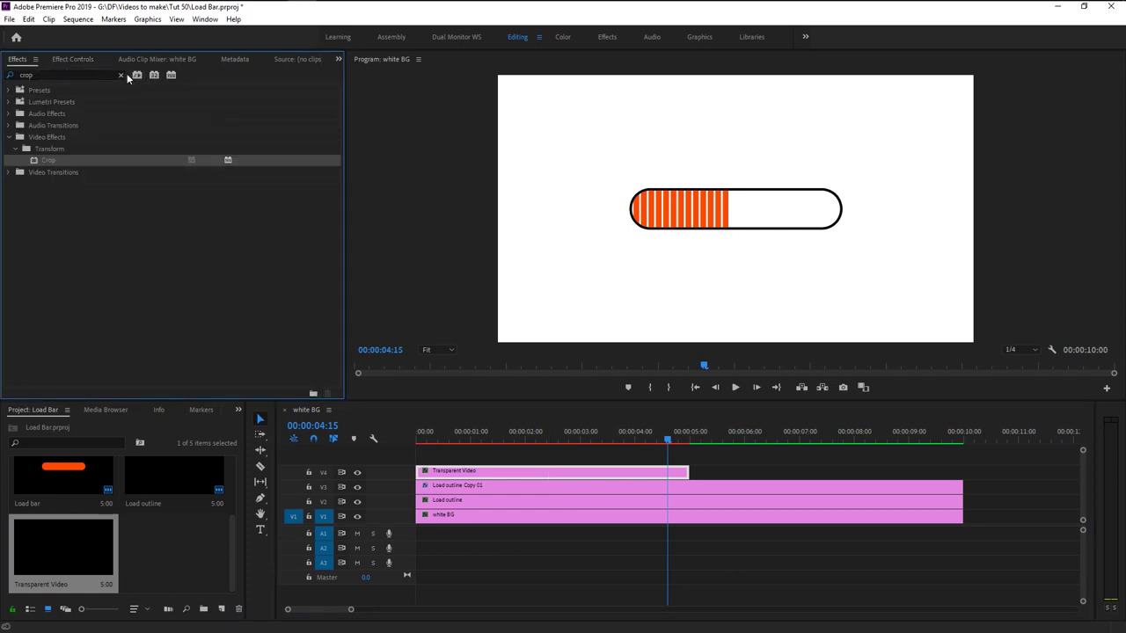
pyautogui.press('BackSpace')
pyautogui.press('BackSpace')
pyautogui.press('BackSpace')
pyautogui.press('BackSpace')
pyautogui.write('time code')
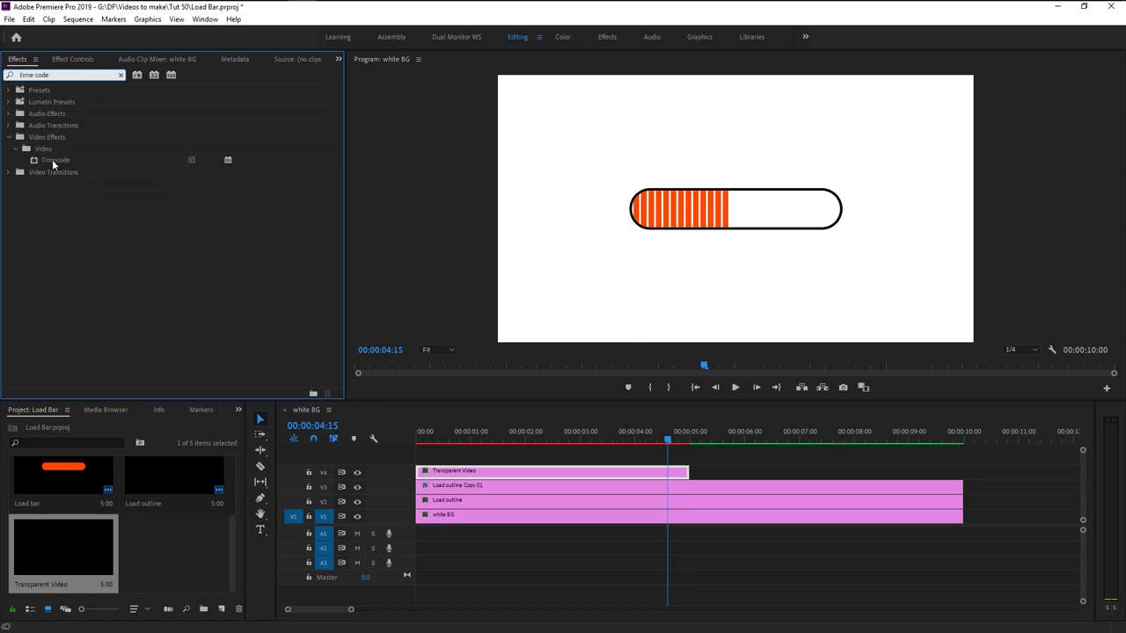
pyautogui.moveTo(53, 164); pyautogui.dragTo(480, 482)
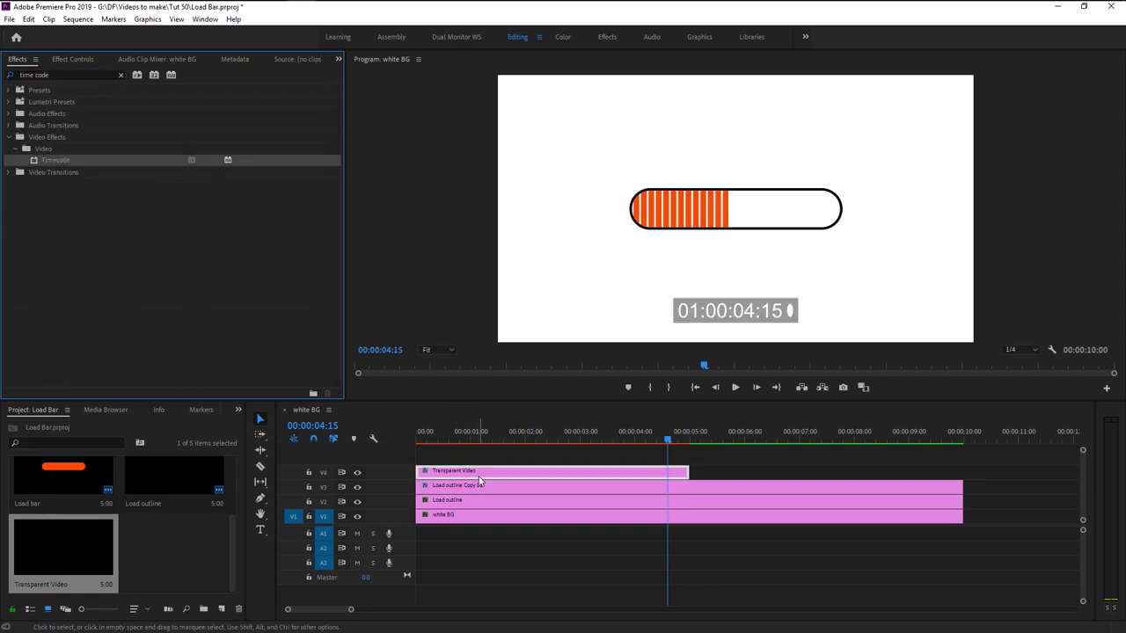
# Set the Timecode effect's format to Frames on the Transparent Video clip
pyautogui.click(72, 59)
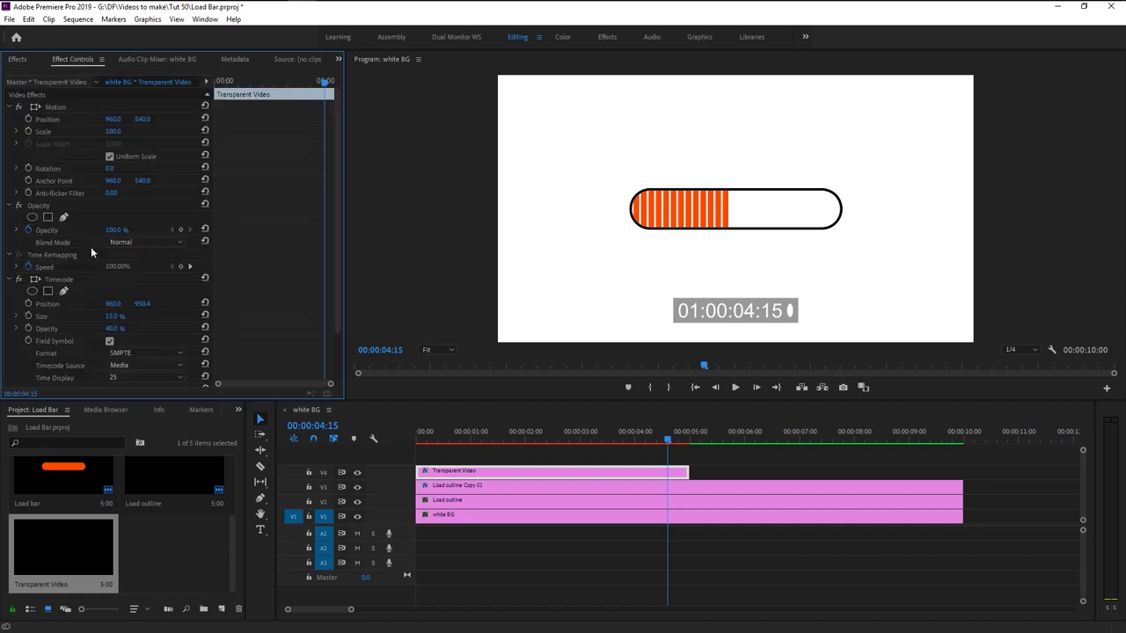
pyautogui.scroll(-2, 88, 264)
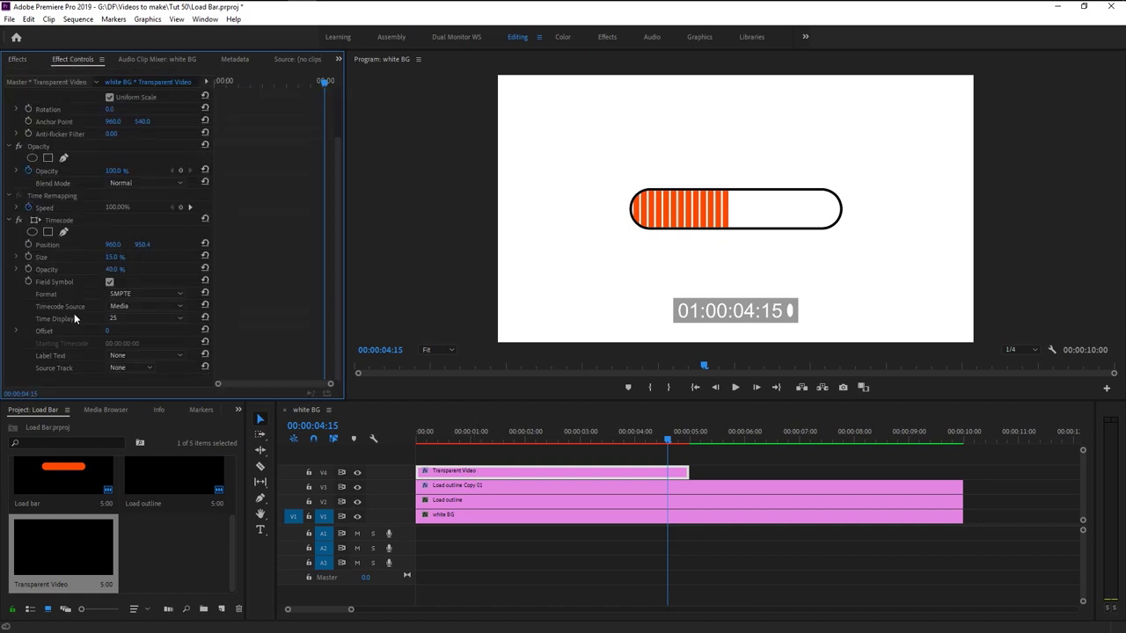
pyautogui.click(134, 294)
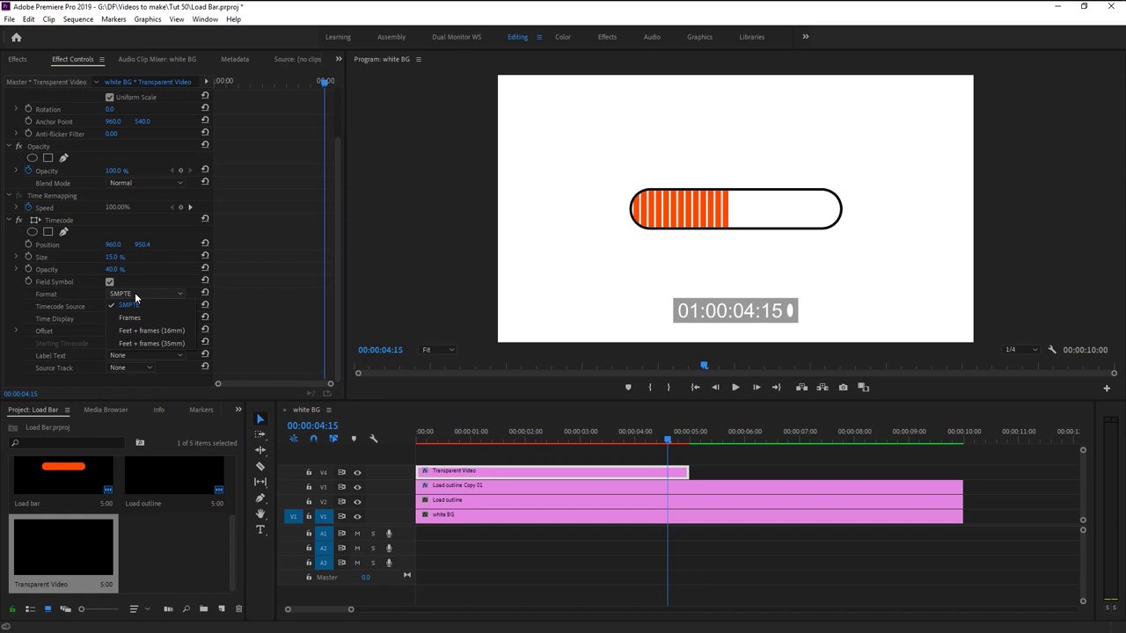
pyautogui.click(160, 316)
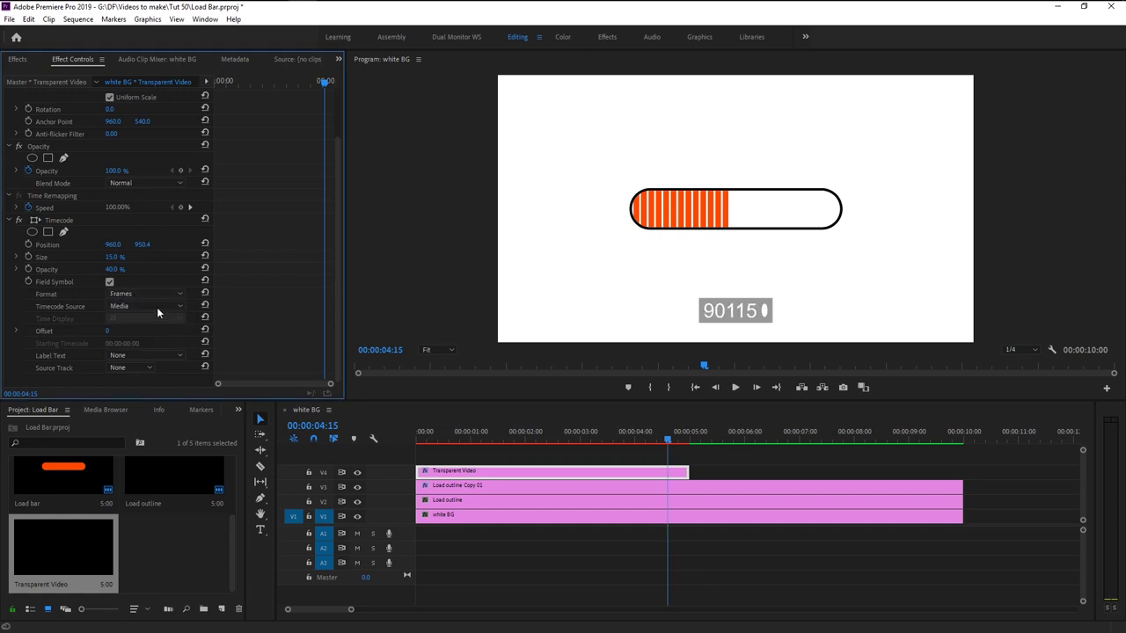
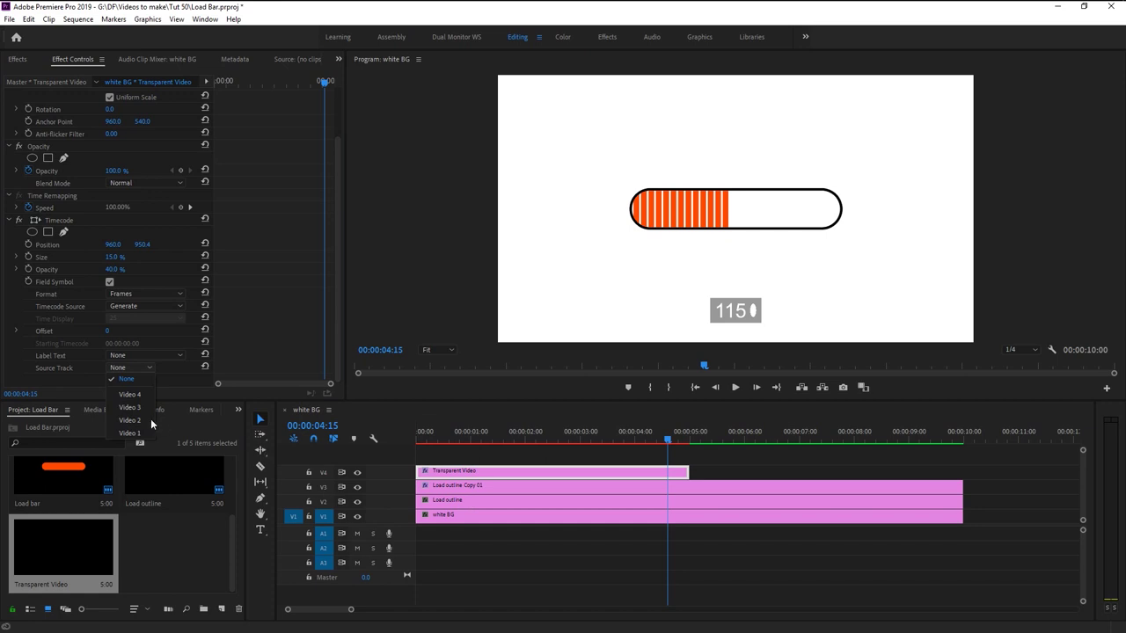
# Set the Timecode effect's source track to Video 3, turn off its field symbol, and set its opacity to 0%
pyautogui.click(134, 408)
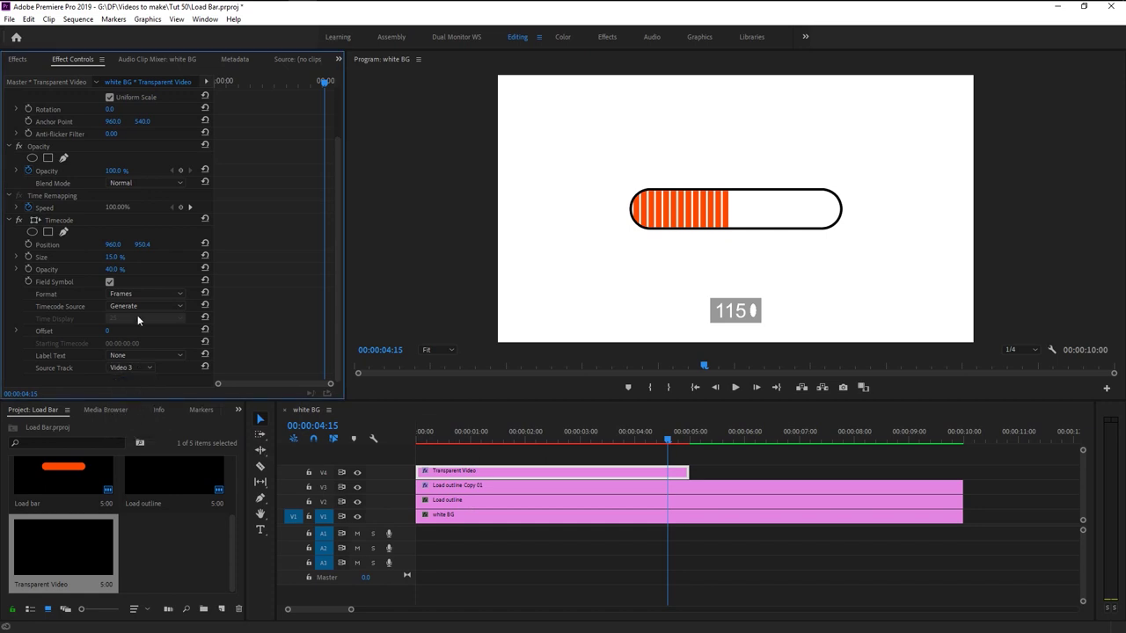
pyautogui.click(110, 282)
pyautogui.click(121, 267)
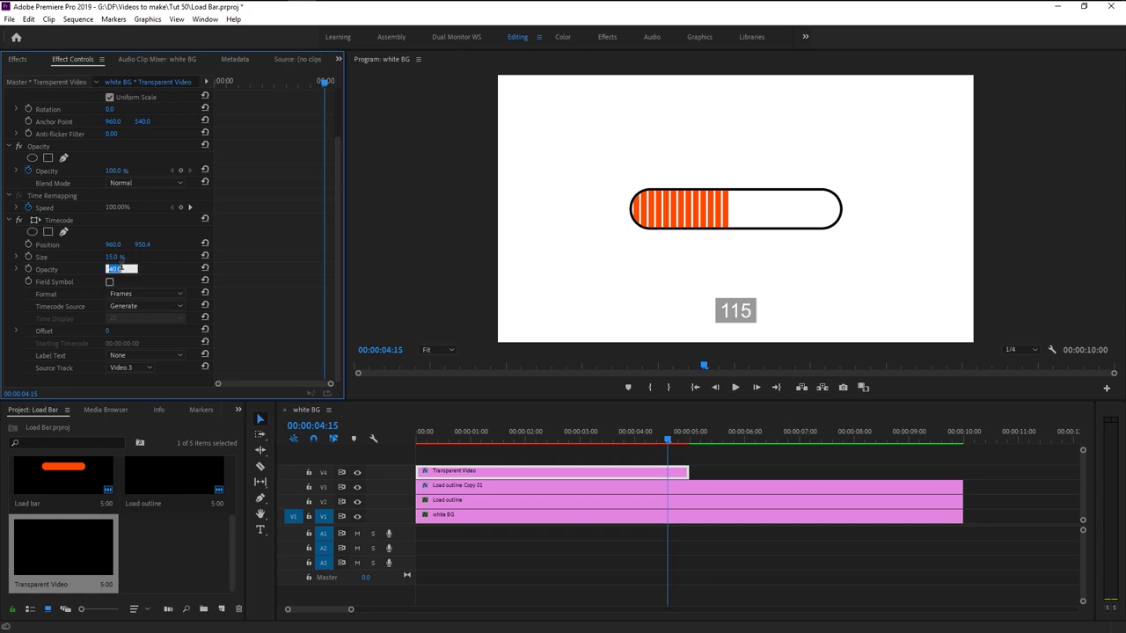
pyautogui.press('Return')
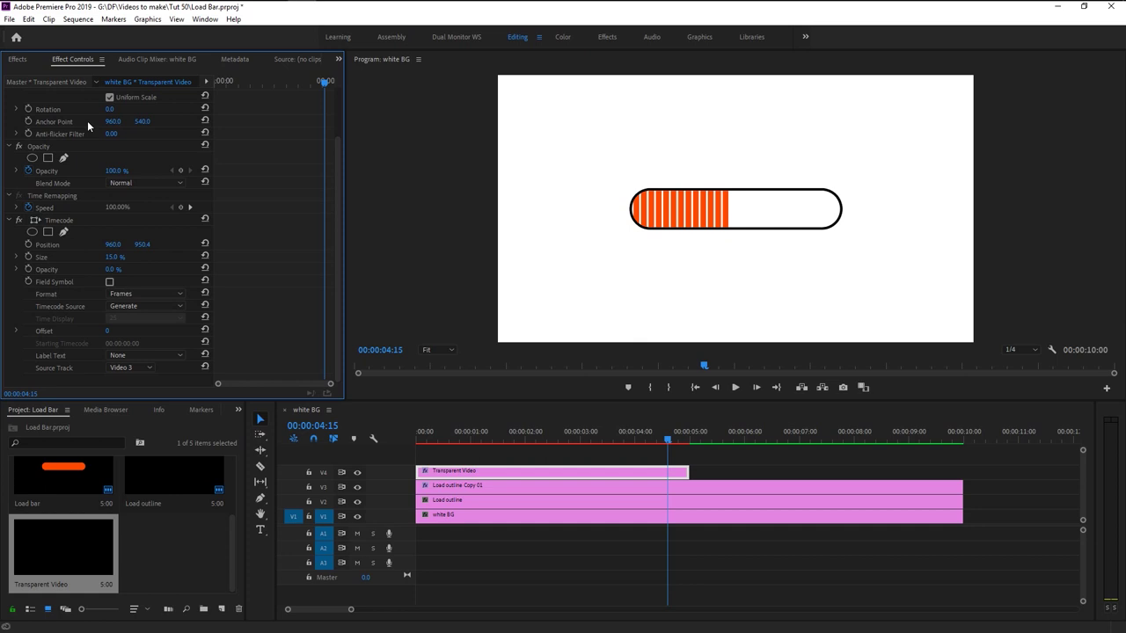
# Find the Color Replace effect and apply it to the Transparent Video clip on V4
pyautogui.click(18, 59)
pyautogui.click(30, 75)
pyautogui.write('color repla')
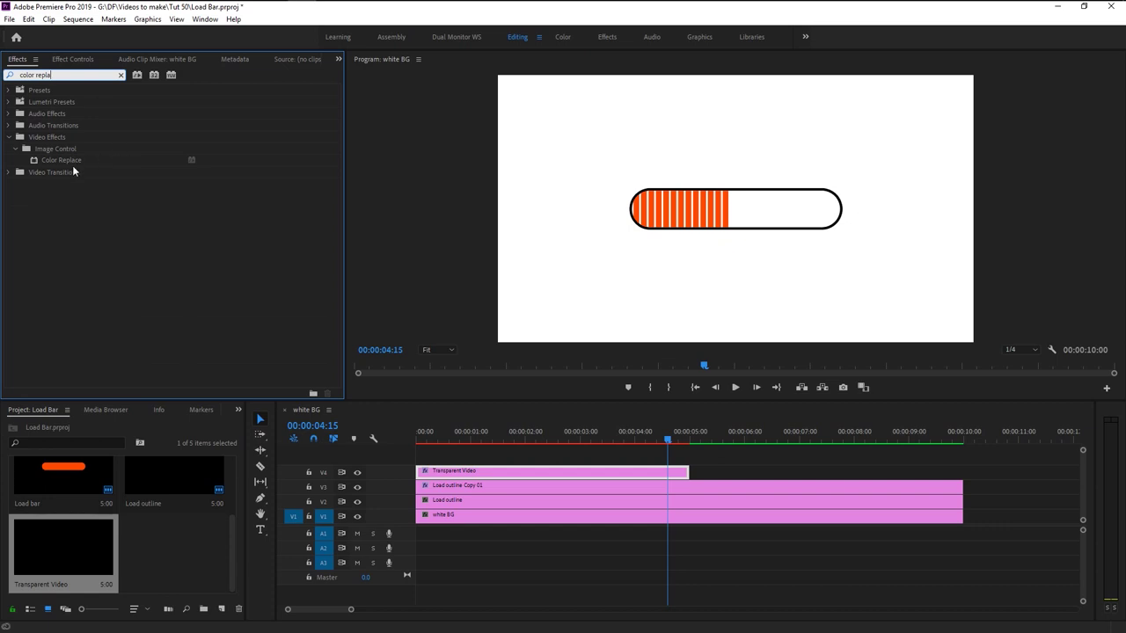
pyautogui.click(67, 161)
pyautogui.moveTo(505, 446); pyautogui.dragTo(517, 478)
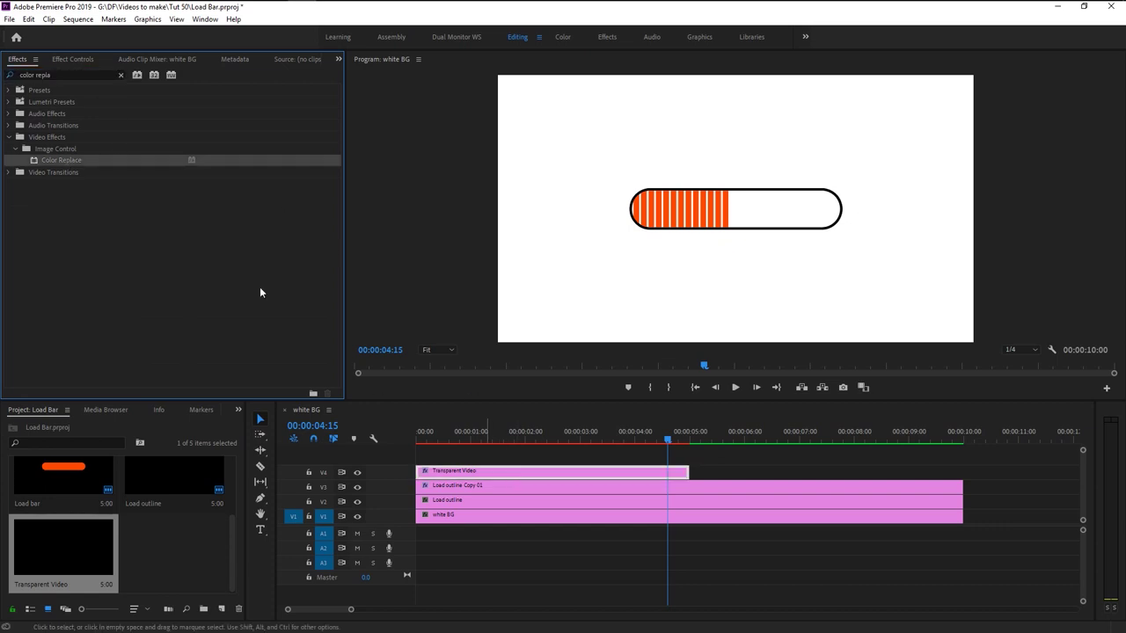
# Set the Color Replace effect's target color to white (FFFFFF)
pyautogui.click(79, 62)
pyautogui.scroll(-1, 65, 293)
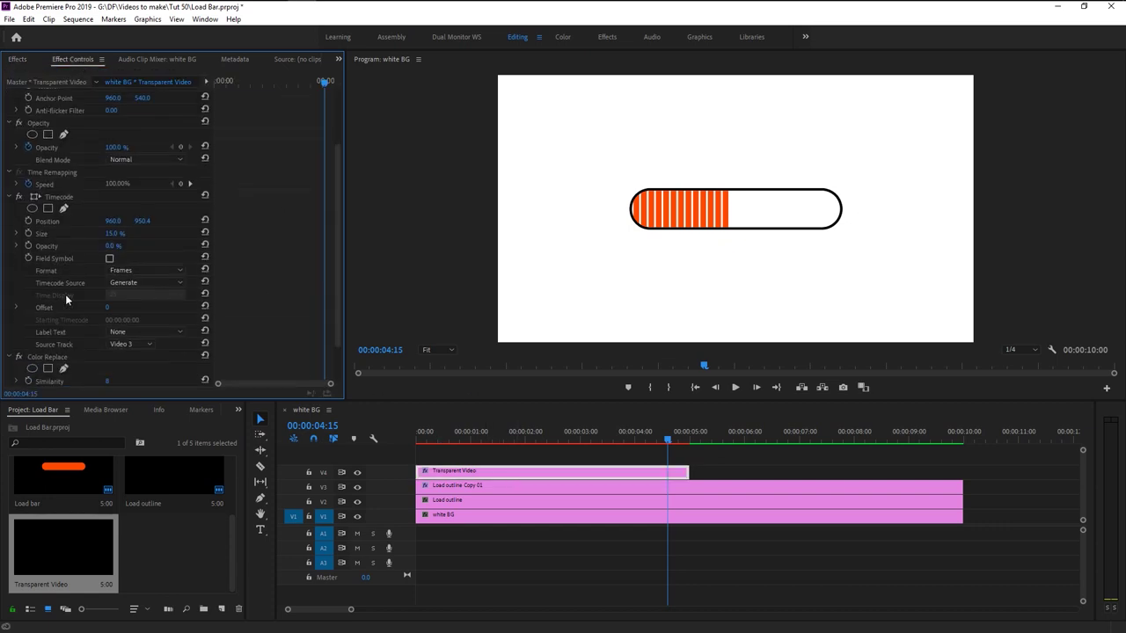
pyautogui.scroll(-2, 66, 300)
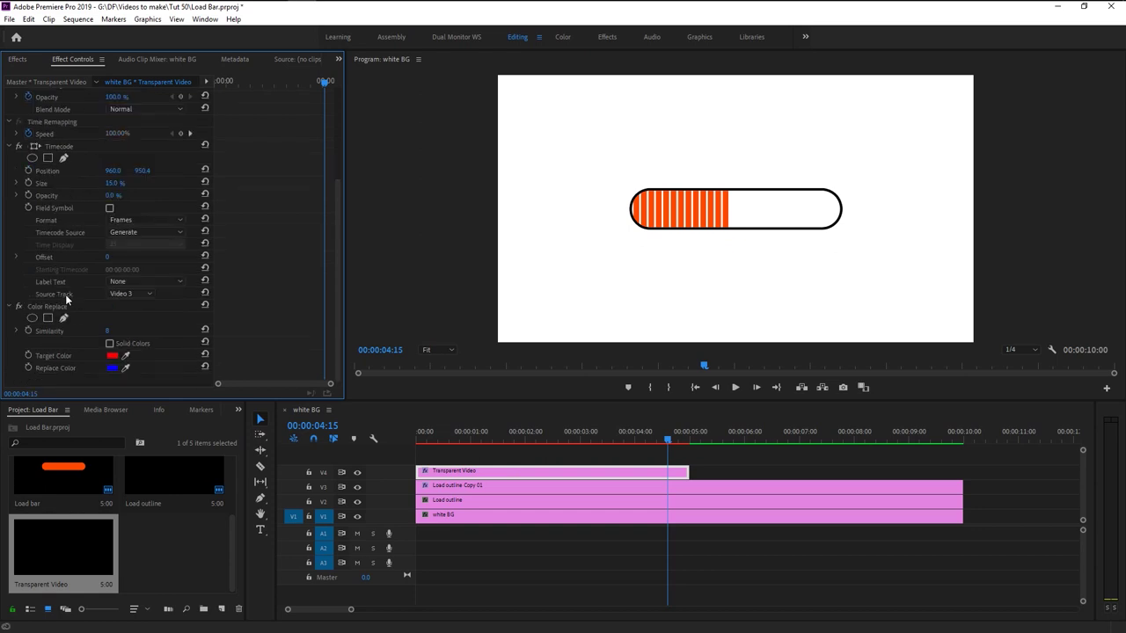
pyautogui.click(112, 357)
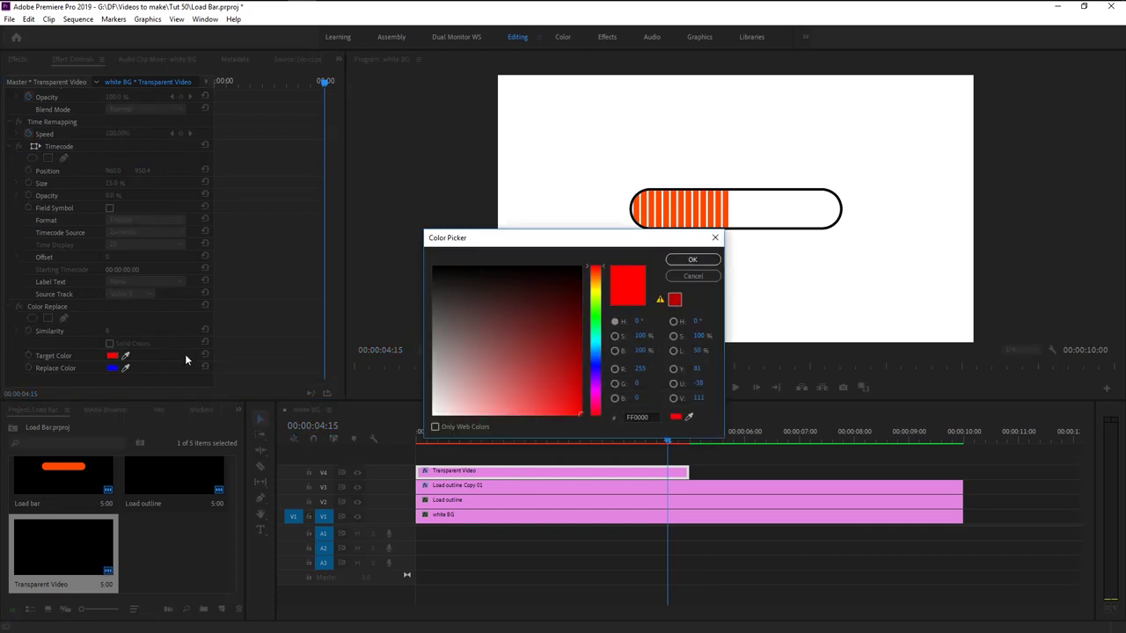
pyautogui.moveTo(472, 350); pyautogui.dragTo(394, 459)
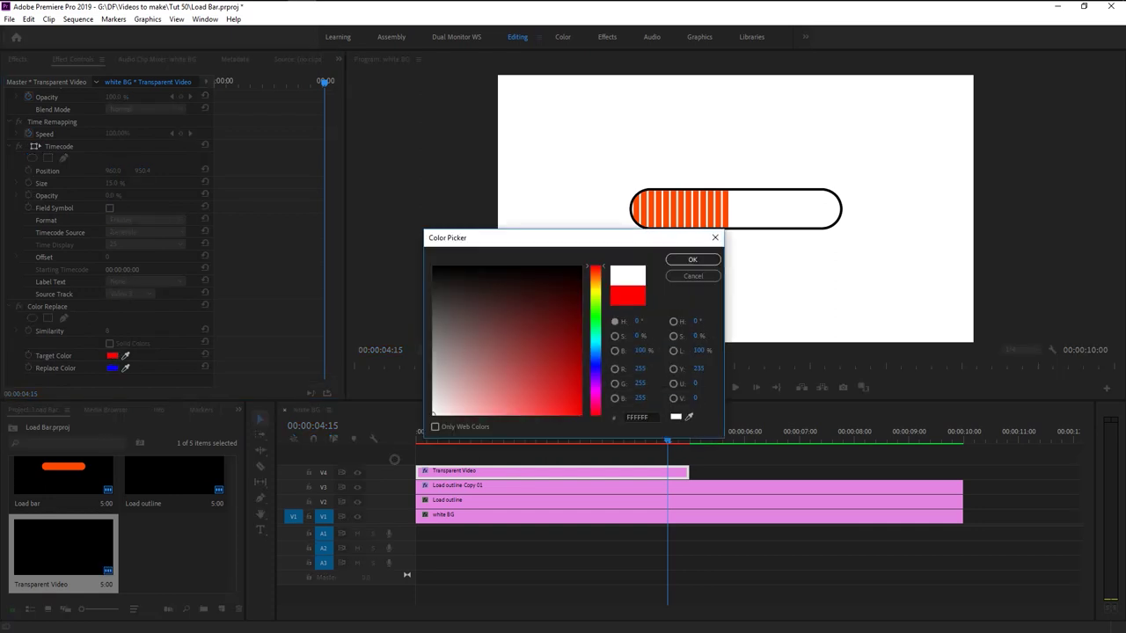
pyautogui.click(691, 260)
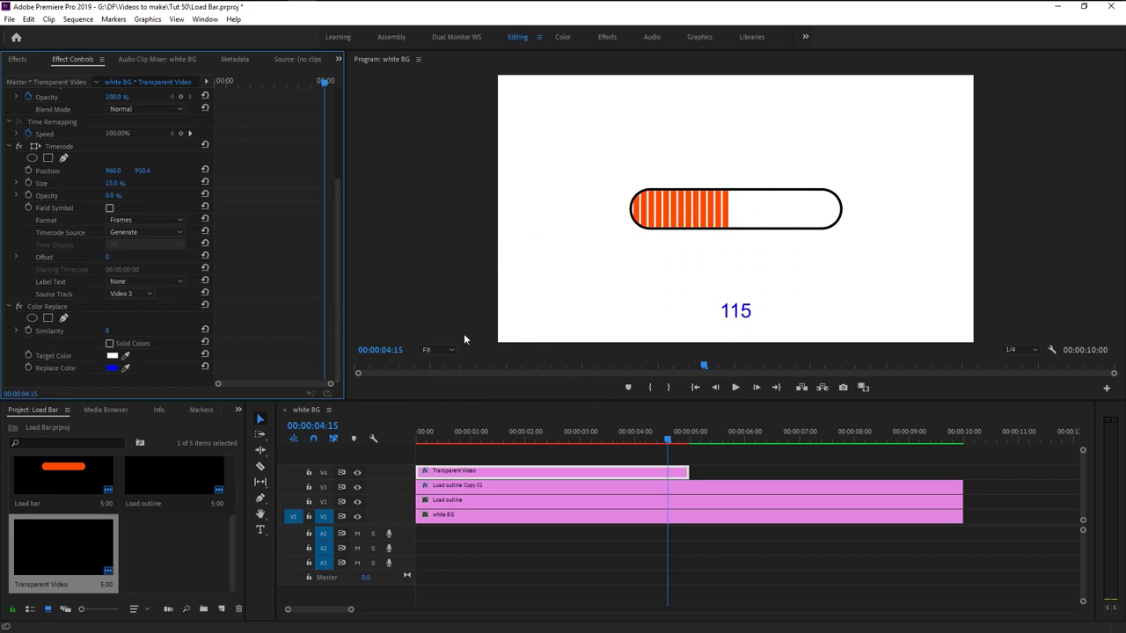
# Set the Color Replace effect's replace color to black (000000)
pyautogui.click(114, 370)
pyautogui.click(432, 268)
pyautogui.moveTo(406, 260); pyautogui.dragTo(382, 228)
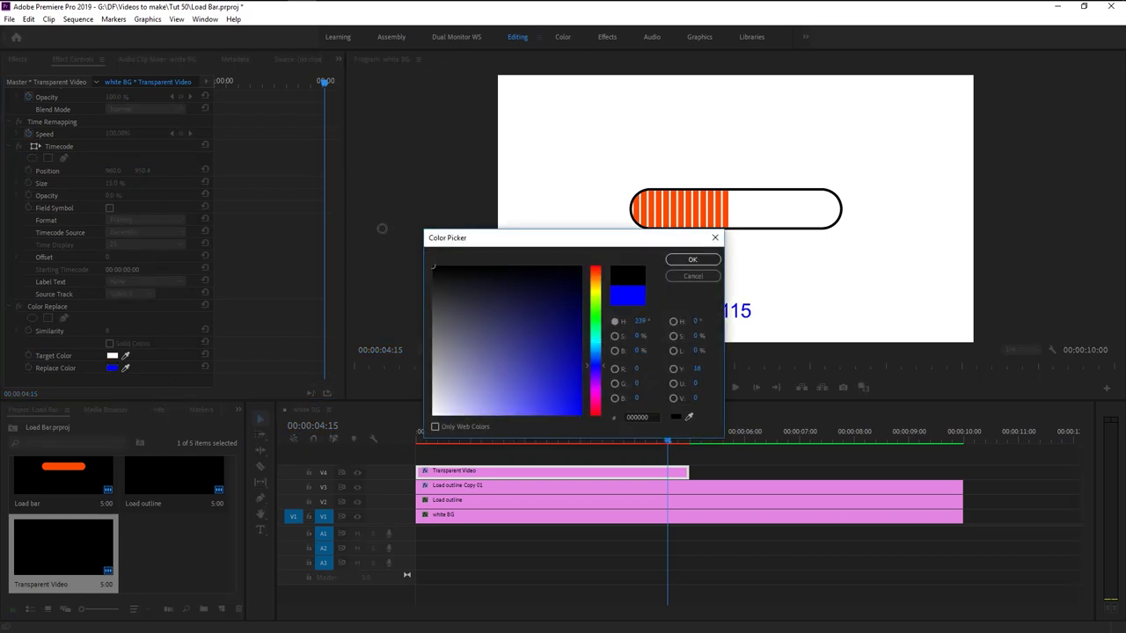
pyautogui.click(681, 261)
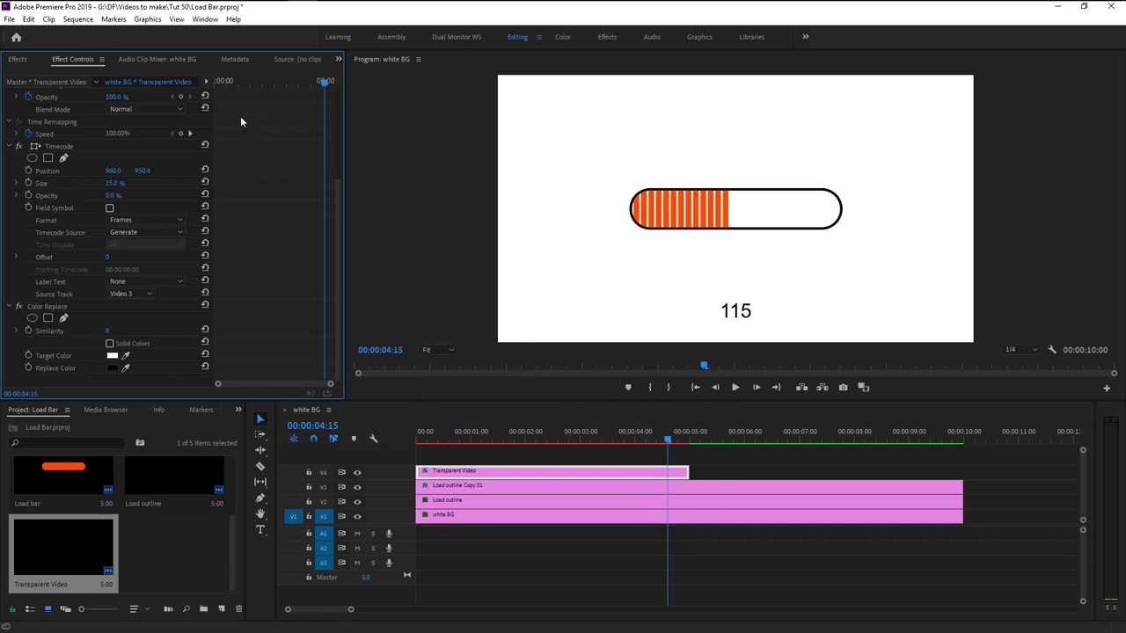
# Trim the end of the Transparent Video clip to the frame where the counter reaches 100, and nest it as "number"
pyautogui.moveTo(498, 440); pyautogui.dragTo(638, 449)
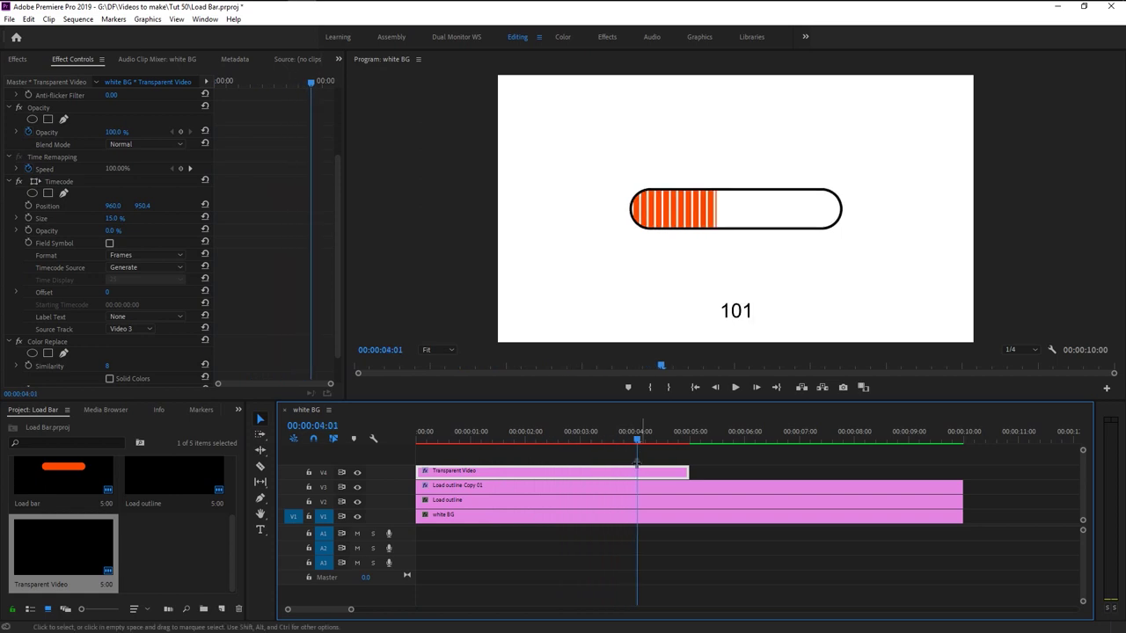
pyautogui.moveTo(687, 476); pyautogui.dragTo(635, 440)
pyautogui.rightClick(613, 480)
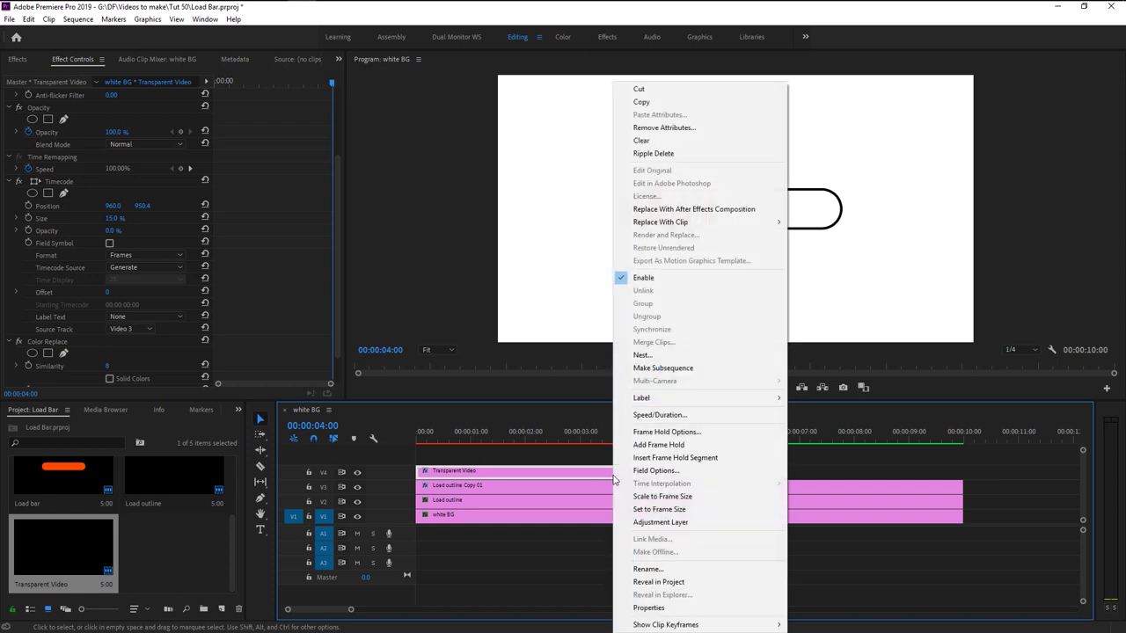
pyautogui.click(643, 355)
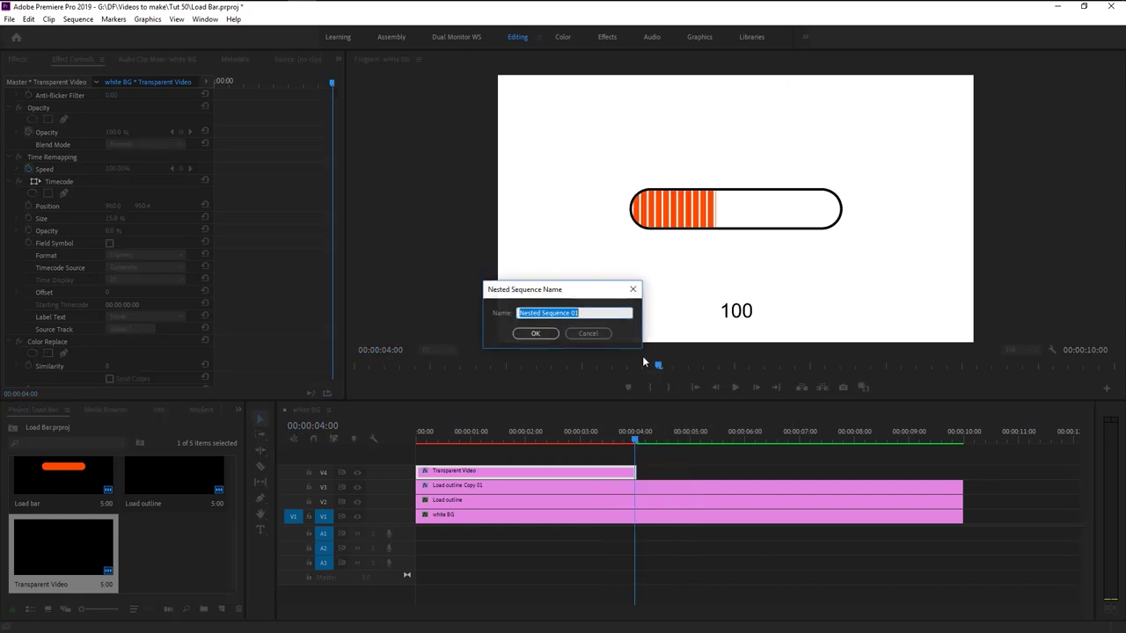
pyautogui.write('number')
pyautogui.click(545, 333)
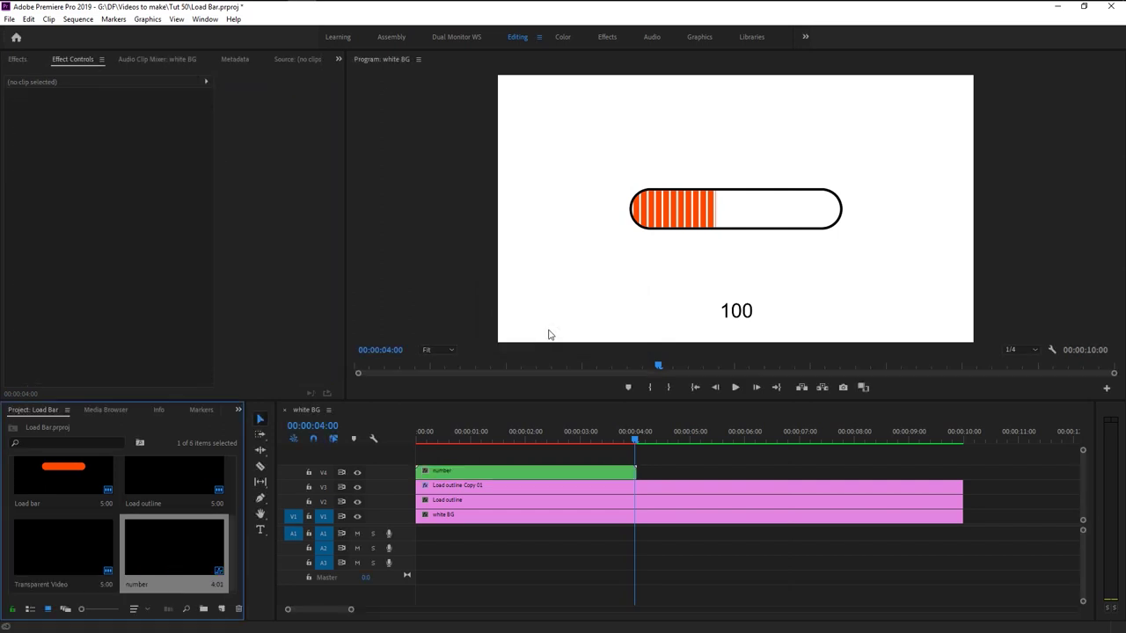
# Rate-stretch the nested number clip on V4 so it ends with the other clips at 00:00:10:00
pyautogui.click(530, 470)
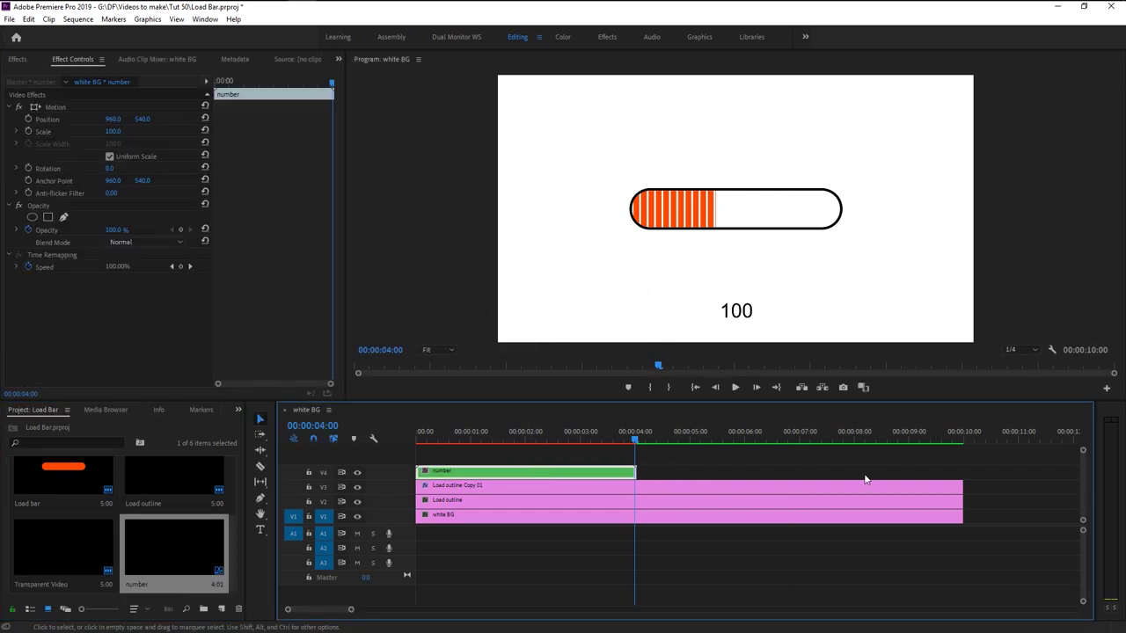
pyautogui.moveTo(656, 440); pyautogui.dragTo(693, 440)
pyautogui.press('j')
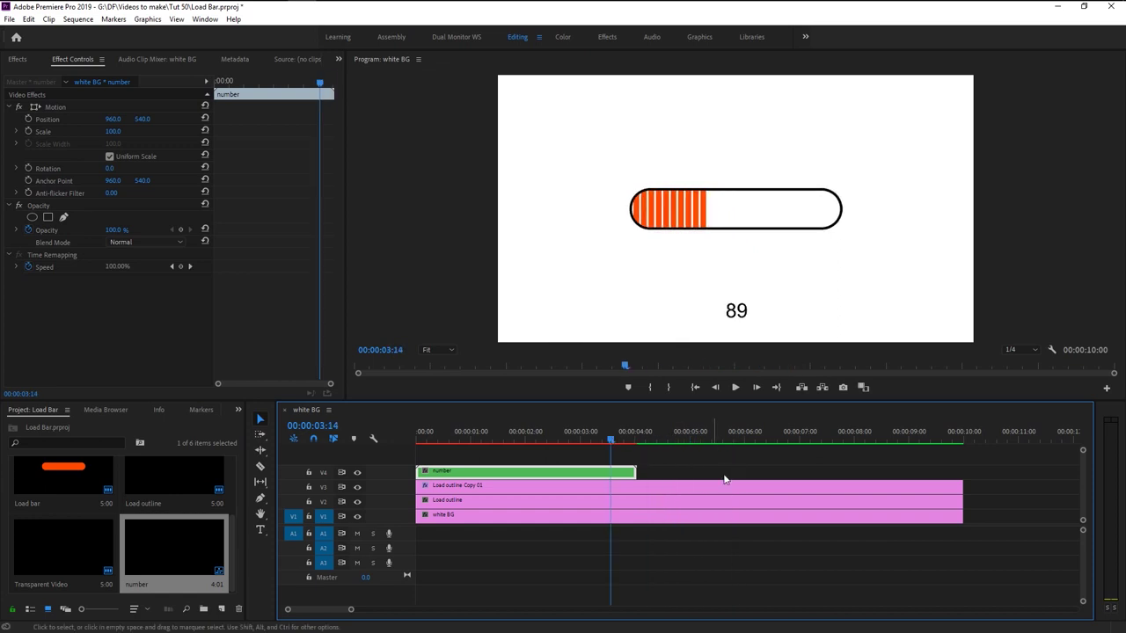
pyautogui.click(260, 450)
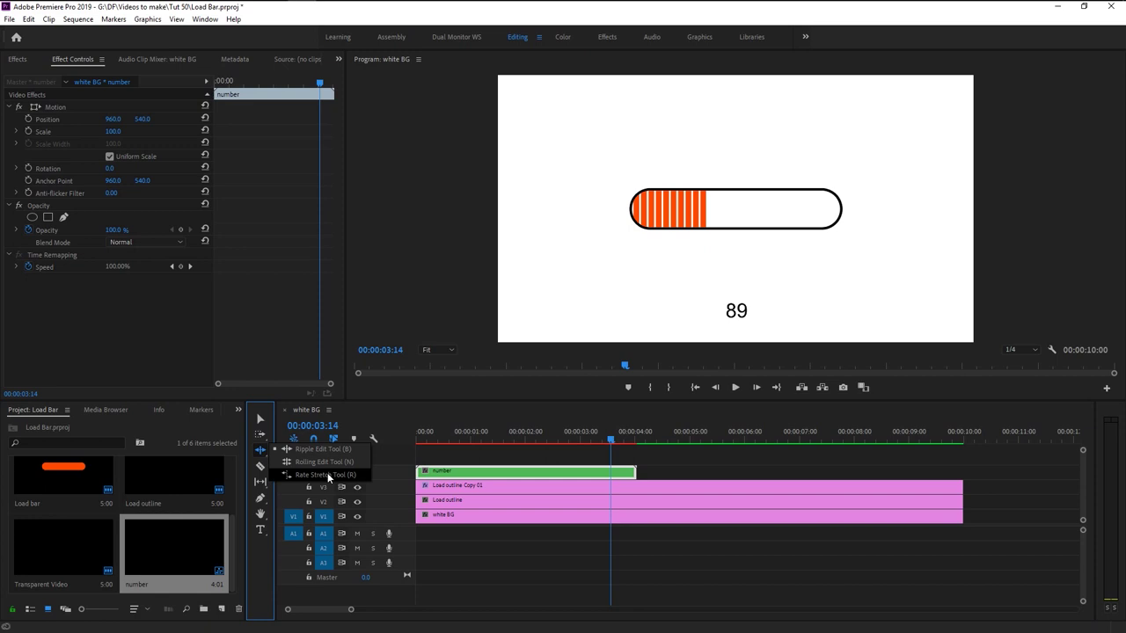
pyautogui.click(327, 475)
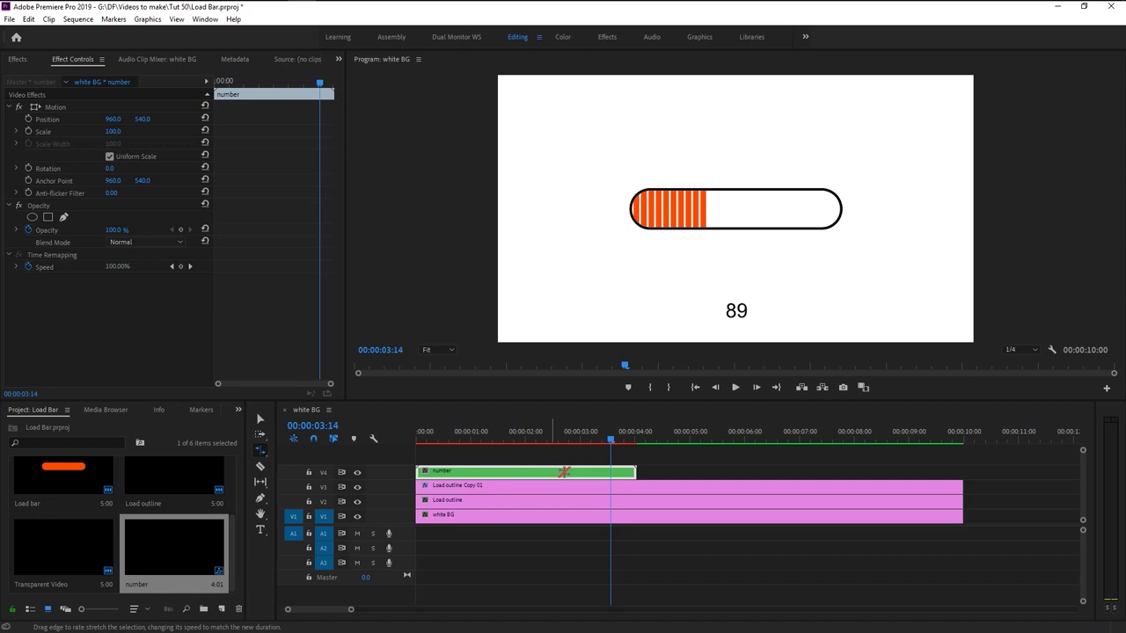
pyautogui.moveTo(635, 474); pyautogui.dragTo(962, 475)
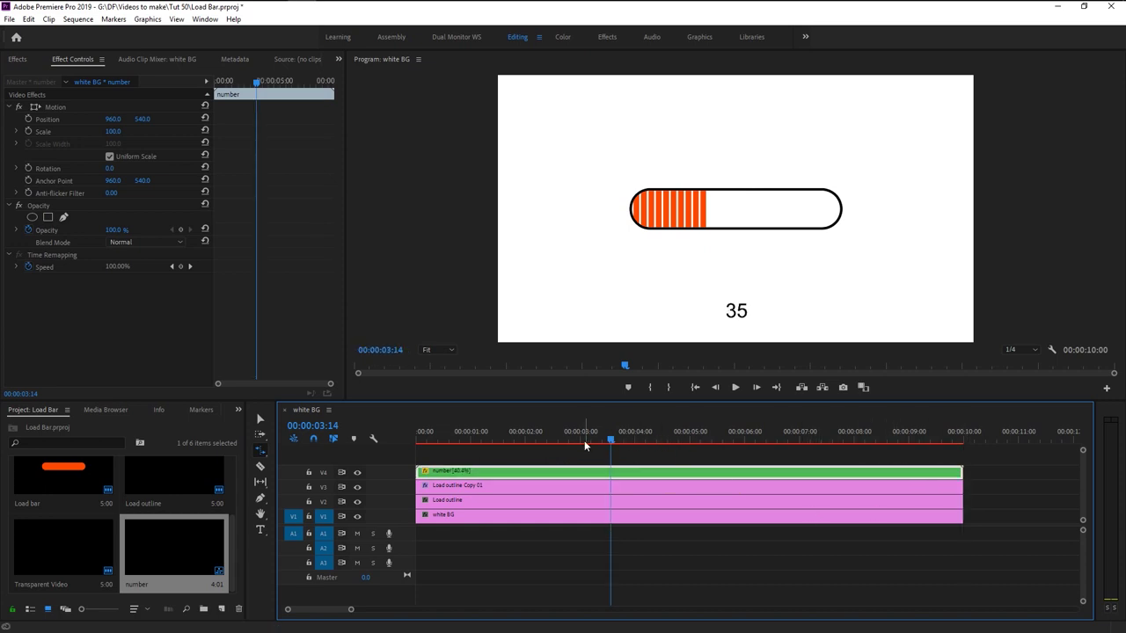
pyautogui.press('v')
# Play the sequence from the start to check the counter against the bar's fill
pyautogui.moveTo(539, 438); pyautogui.dragTo(363, 440)
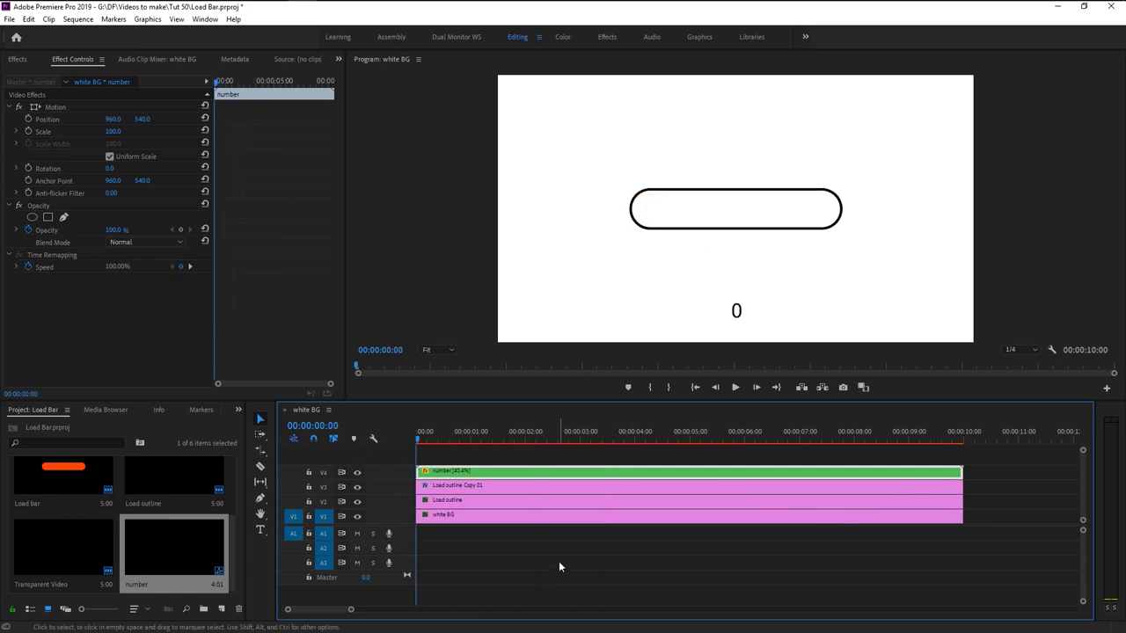
pyautogui.press('space')
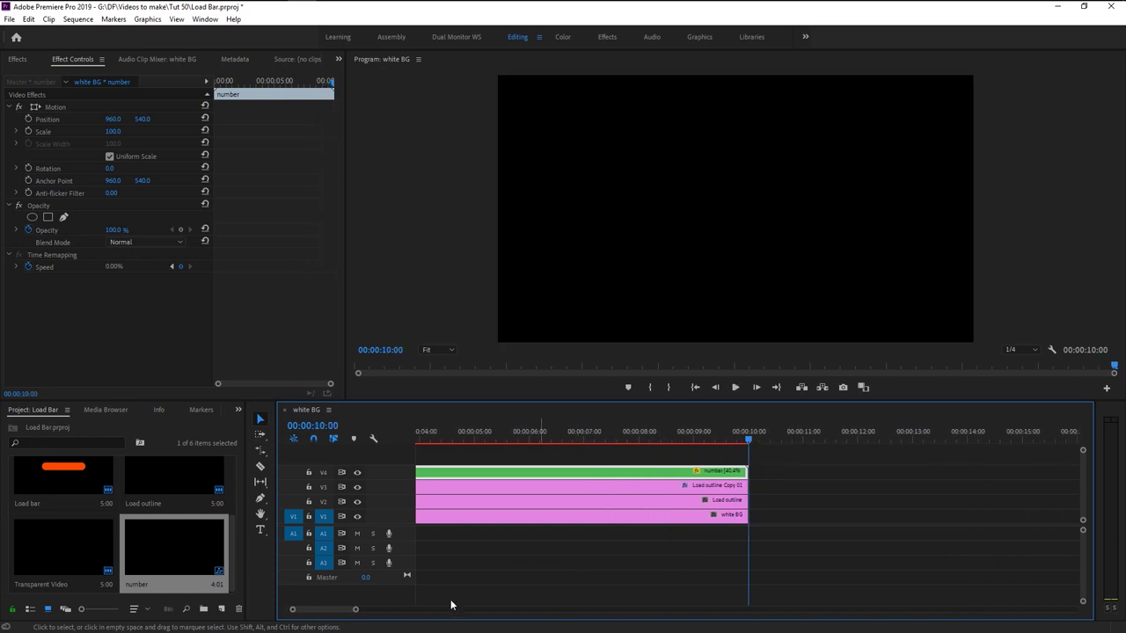
pyautogui.press('\\')
# Move the number clip just above the loading bar by setting its position to 919.0, -13.0
pyautogui.click(739, 364)
pyautogui.moveTo(143, 124); pyautogui.dragTo(35, 124)
pyautogui.moveTo(114, 120); pyautogui.dragTo(76, 120)
pyautogui.moveTo(842, 437); pyautogui.dragTo(959, 449)
pyautogui.click(306, 299)
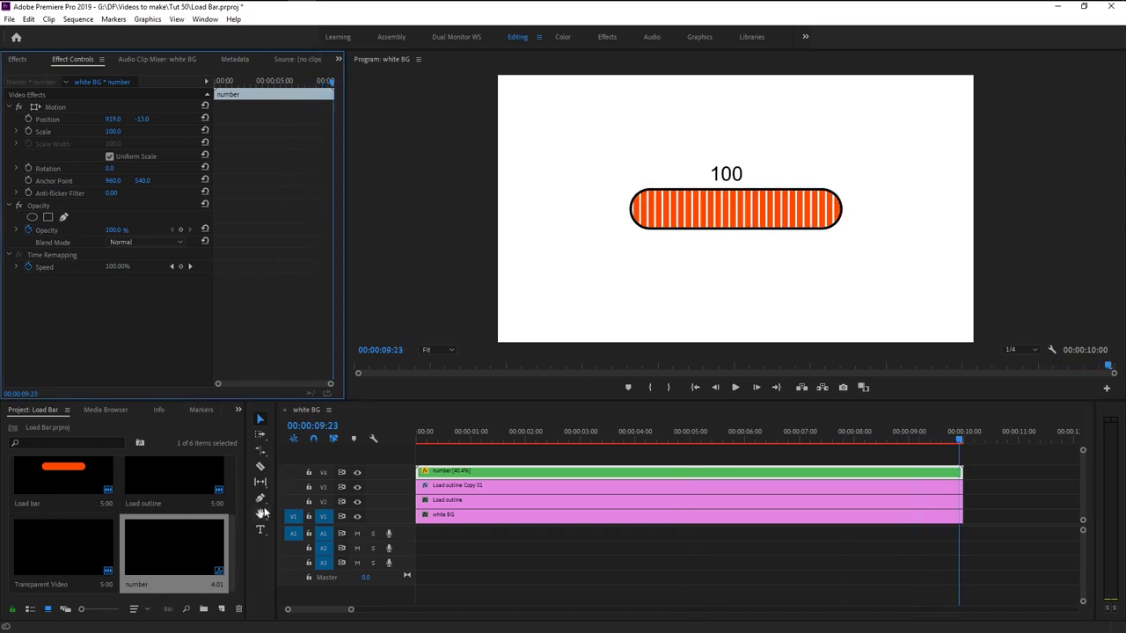
# Add a "%" text directly after the counter above the bar, near the end of the sequence
pyautogui.click(260, 529)
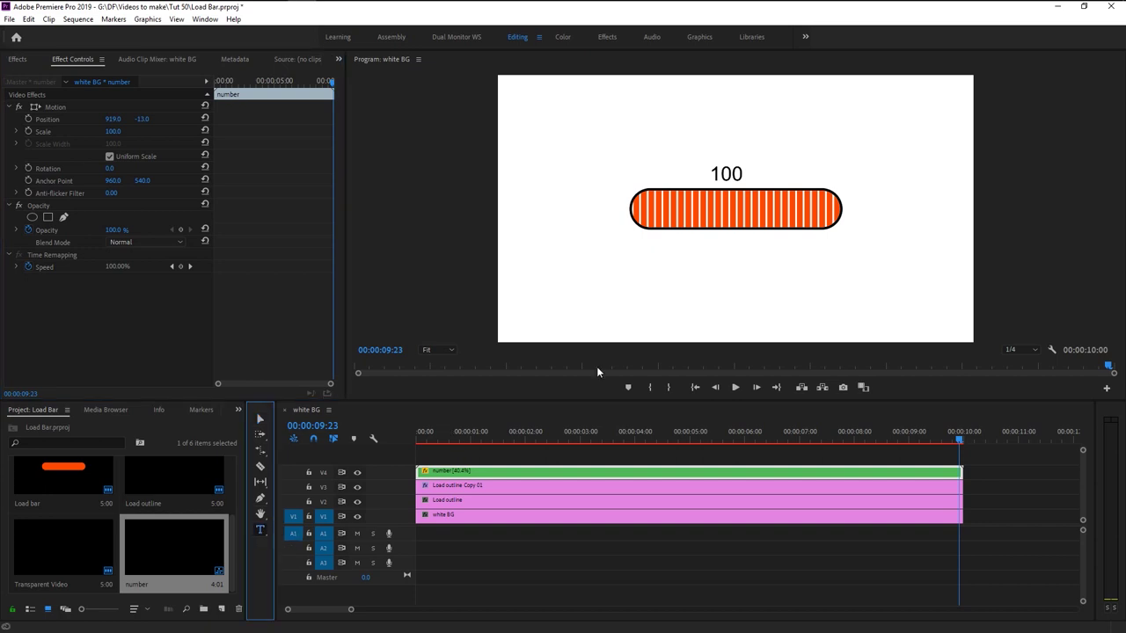
pyautogui.hotkey('ctrl', 'shift', 'a')
pyautogui.click(759, 181)
pyautogui.write('%')
pyautogui.press('Escape')
pyautogui.click(717, 530)
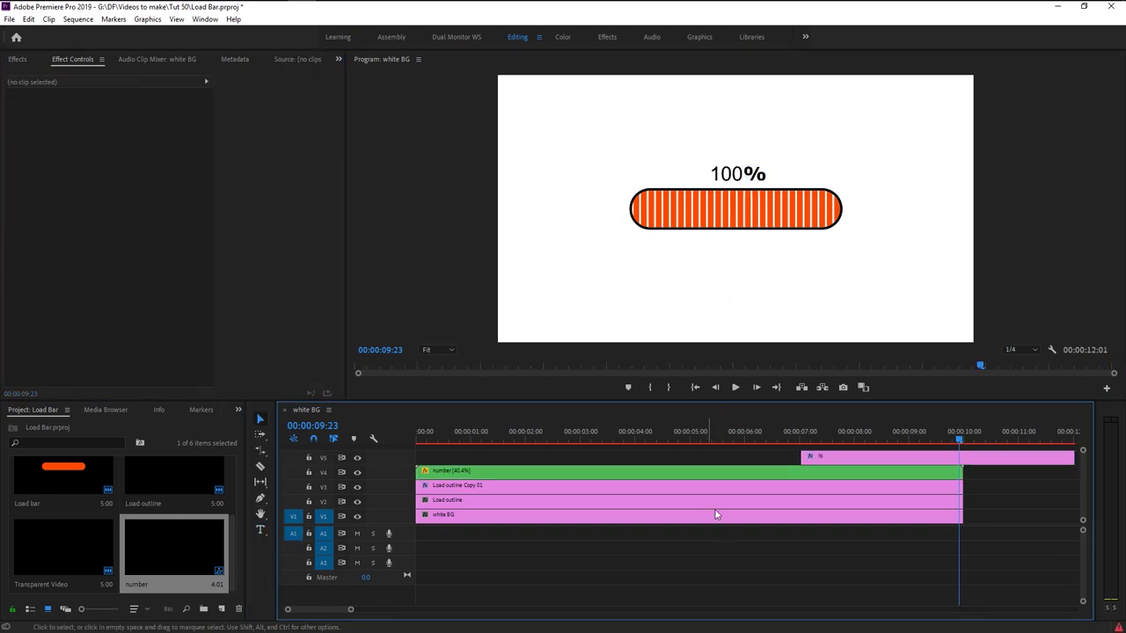
# Move the % graphic on V5 to the sequence start and extend it to 00:00:10:00
pyautogui.click(756, 181)
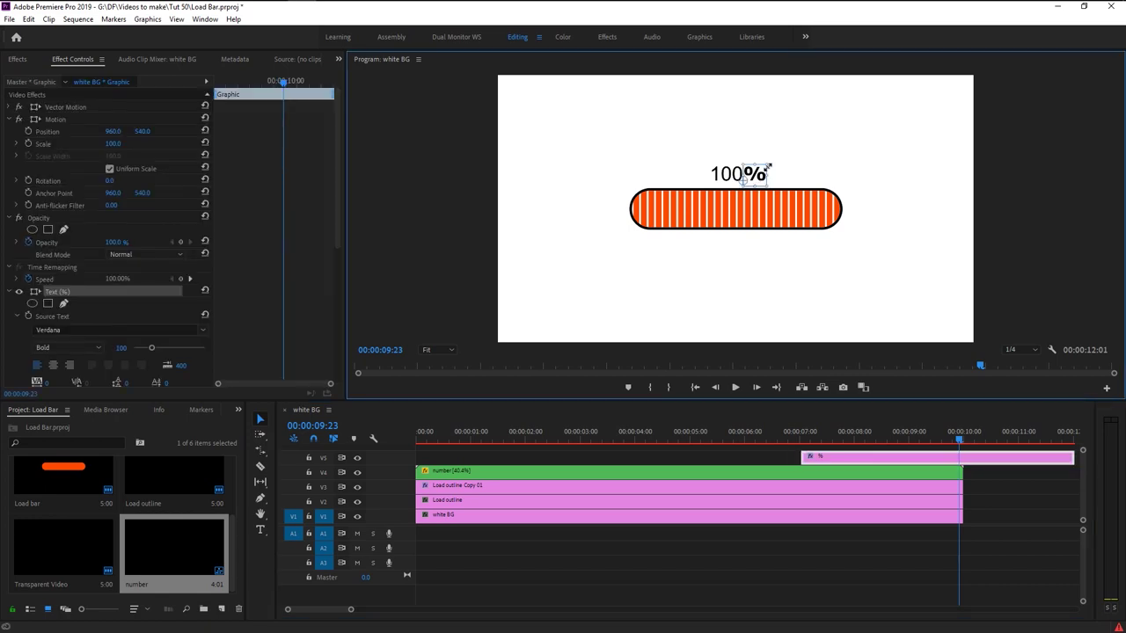
pyautogui.moveTo(845, 460); pyautogui.dragTo(509, 462)
pyautogui.moveTo(692, 457); pyautogui.dragTo(961, 457)
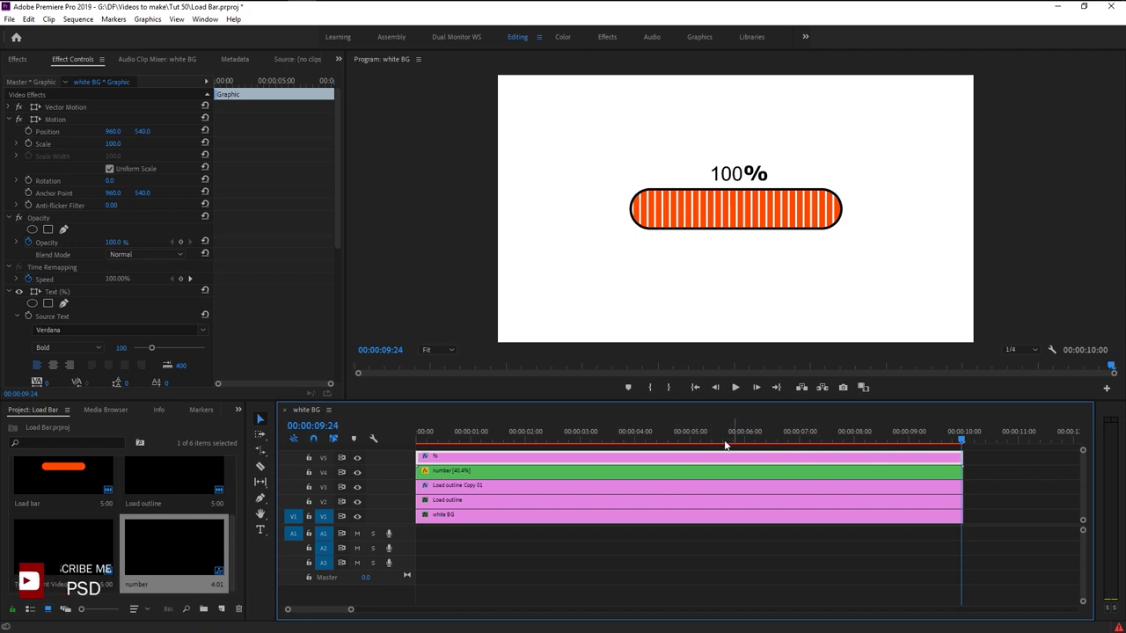
# At the sequence start, turn on position keyframing for the % text and set its position to 952.6, 425.8
pyautogui.click(697, 440)
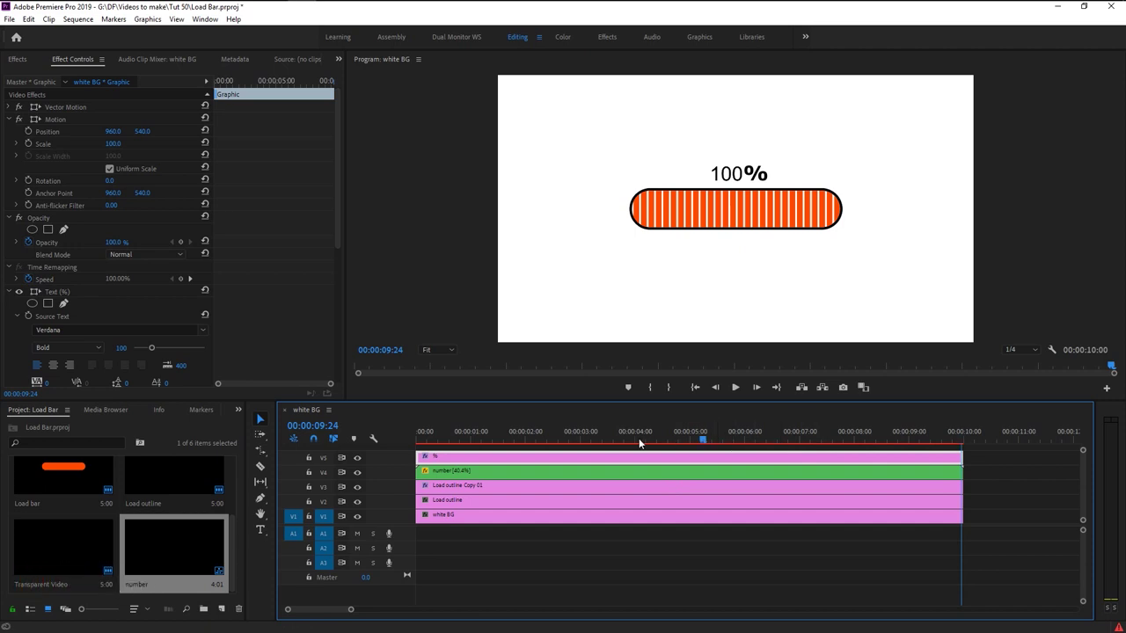
pyautogui.moveTo(702, 438); pyautogui.dragTo(378, 438)
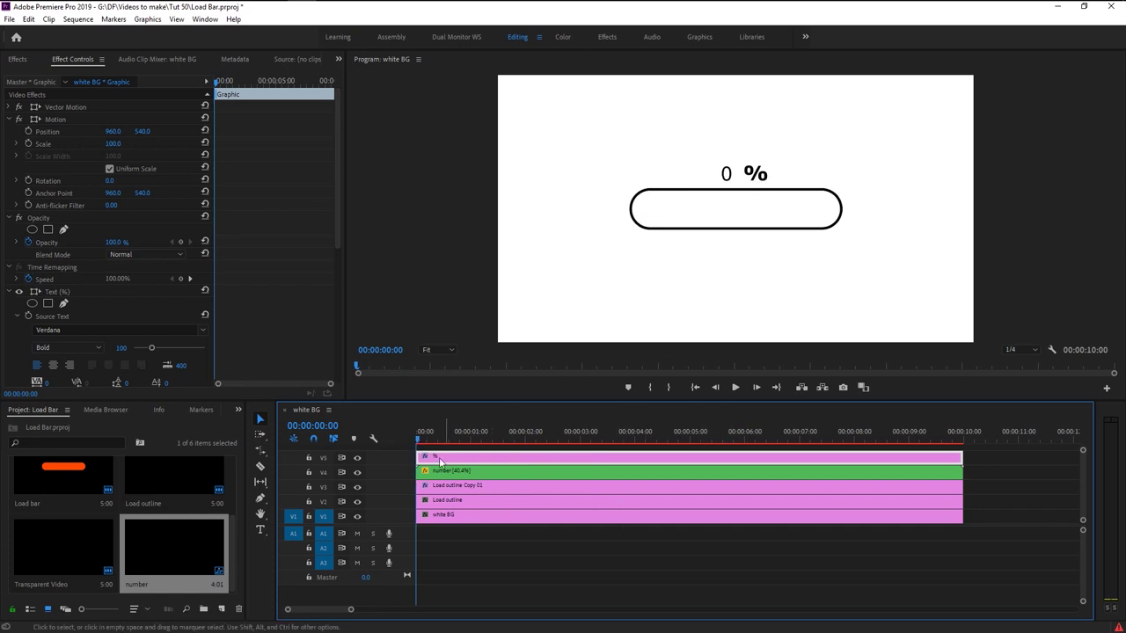
pyautogui.press('=')
pyautogui.press('=')
pyautogui.press('=')
pyautogui.press('=')
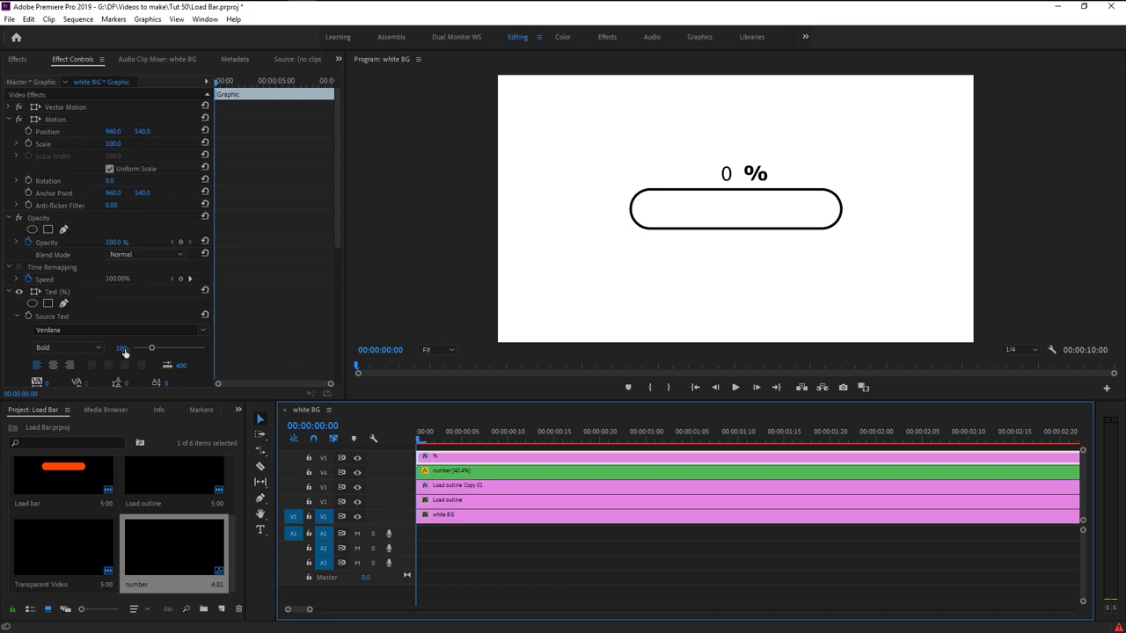
pyautogui.scroll(-5, 18, 346)
pyautogui.scroll(-1, 18, 346)
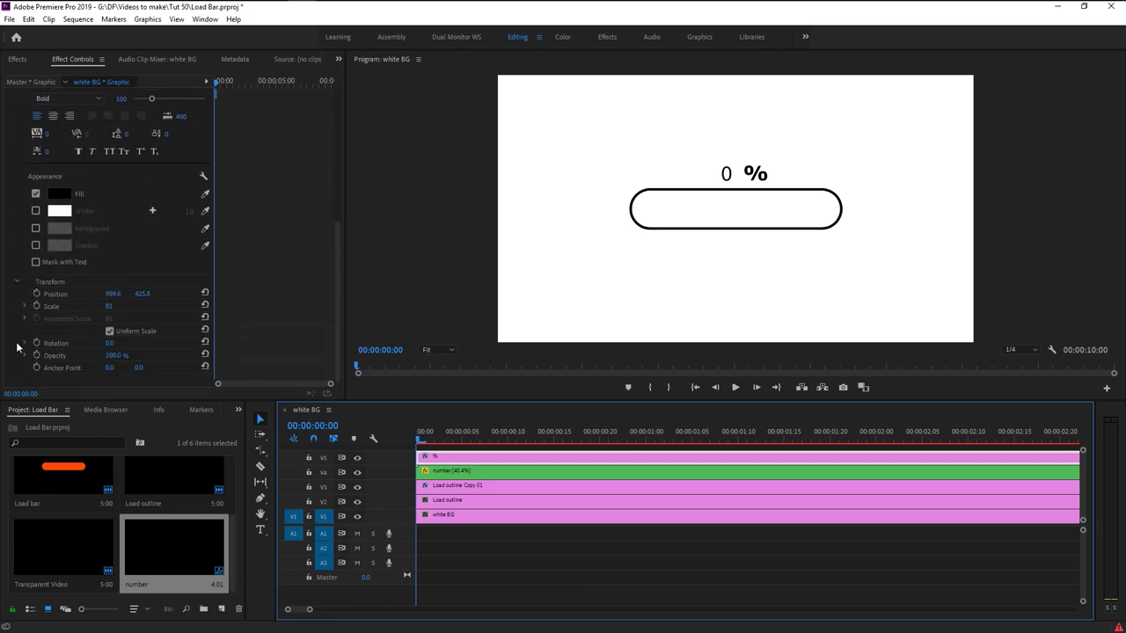
pyautogui.click(40, 295)
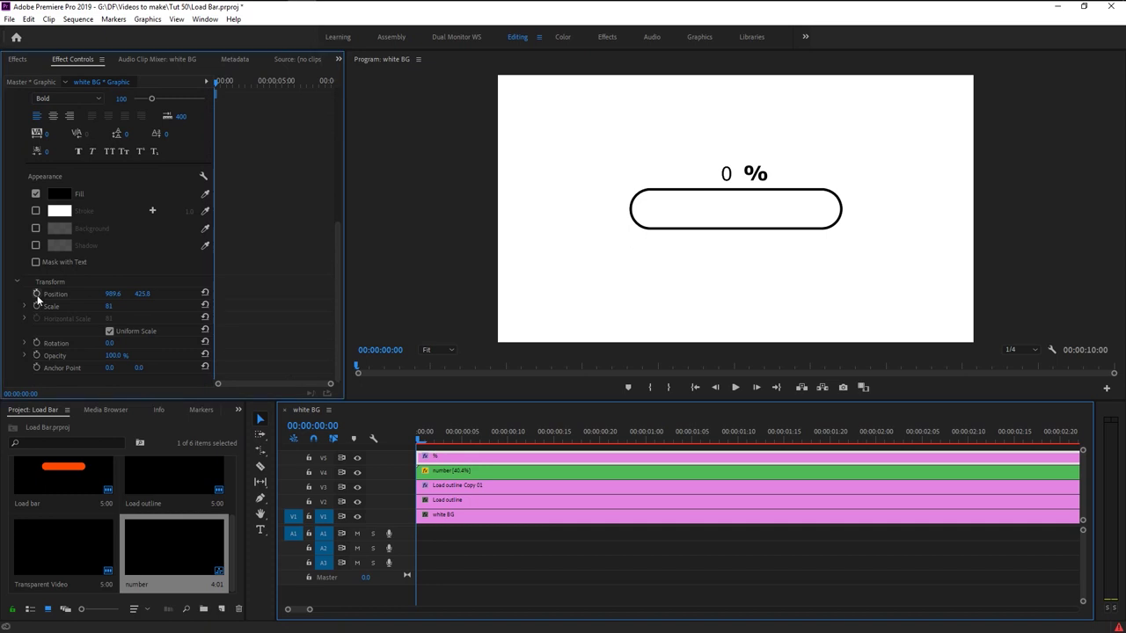
pyautogui.moveTo(115, 300); pyautogui.dragTo(84, 300)
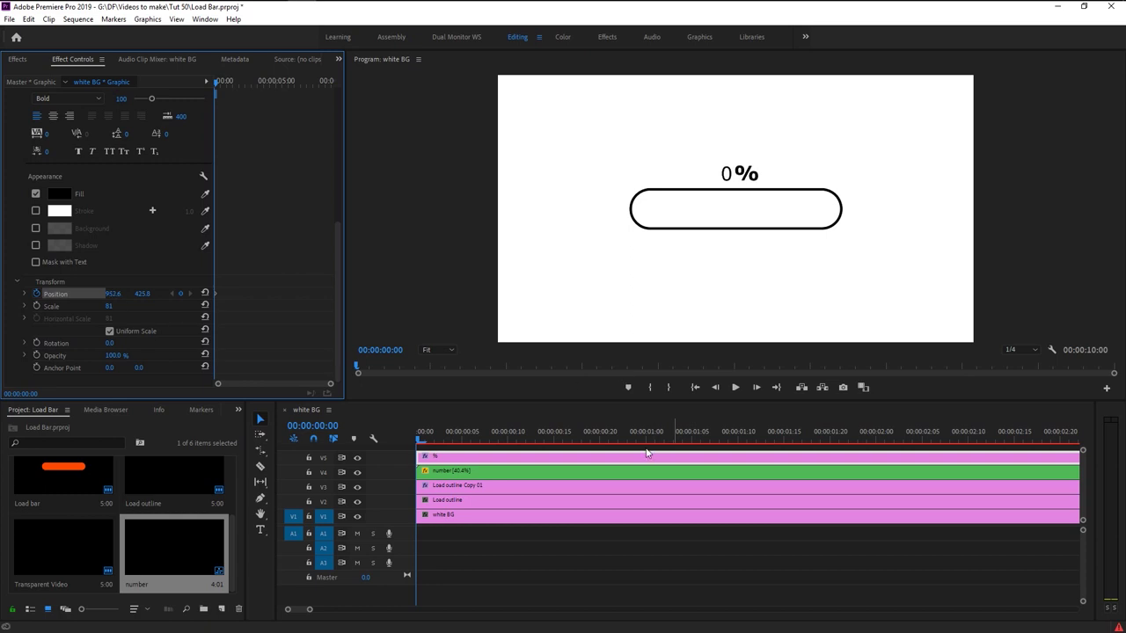
# At 00:00:01:01, keyframe the % text's position at 972.6, 425.8 so it clears the two-digit counter
pyautogui.moveTo(425, 434); pyautogui.dragTo(496, 442)
pyautogui.press('-')
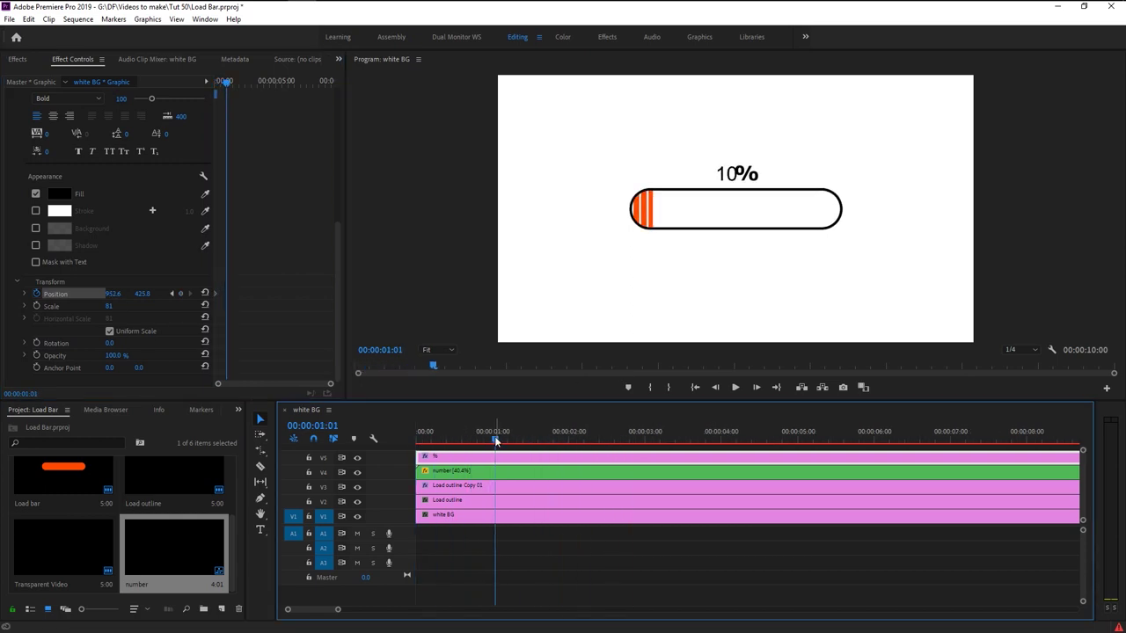
pyautogui.moveTo(116, 295); pyautogui.dragTo(133, 295)
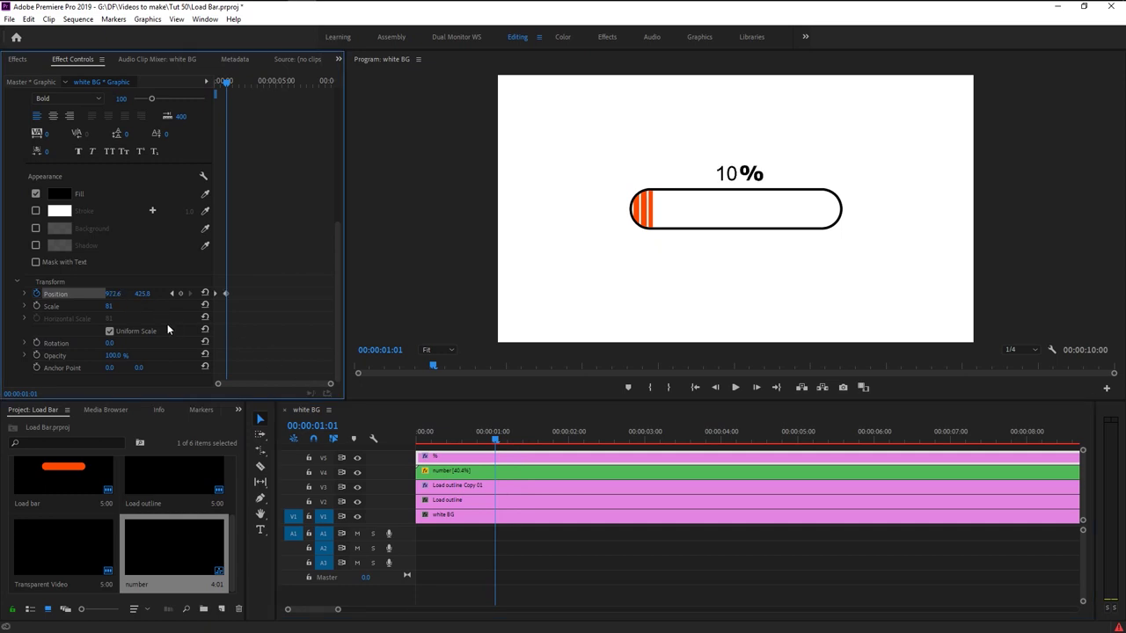
# At 00:00:09:23, keyframe the % text's position at 994.5, 425.8 and play the sequence back
pyautogui.moveTo(498, 435); pyautogui.dragTo(856, 441)
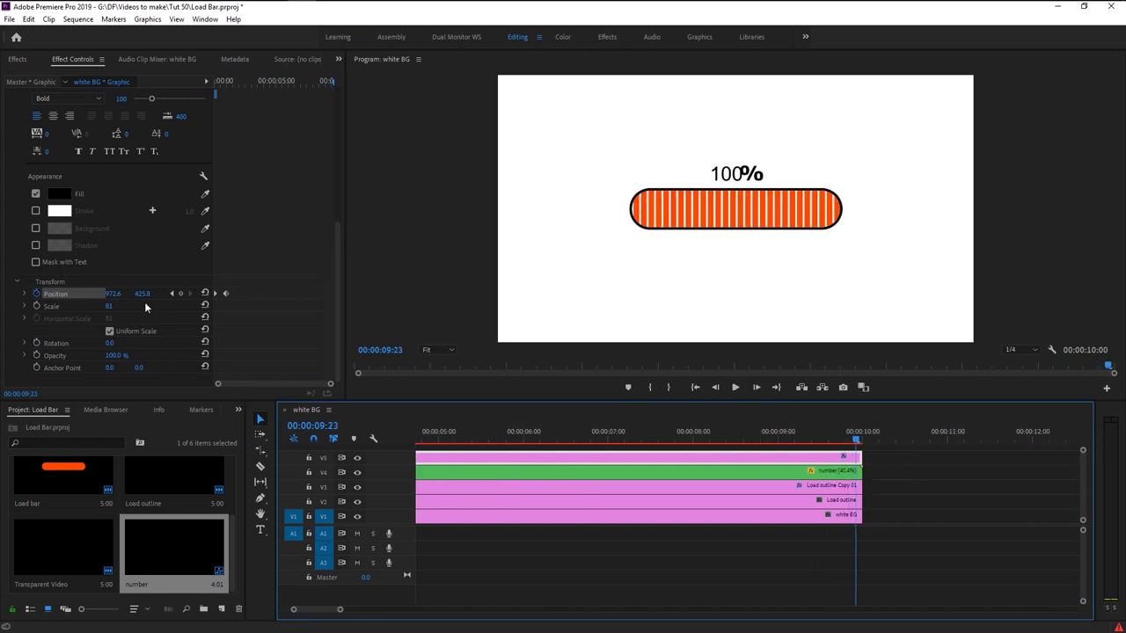
pyautogui.moveTo(107, 294); pyautogui.dragTo(129, 294)
pyautogui.moveTo(856, 437); pyautogui.dragTo(7, 449)
pyautogui.press('space')
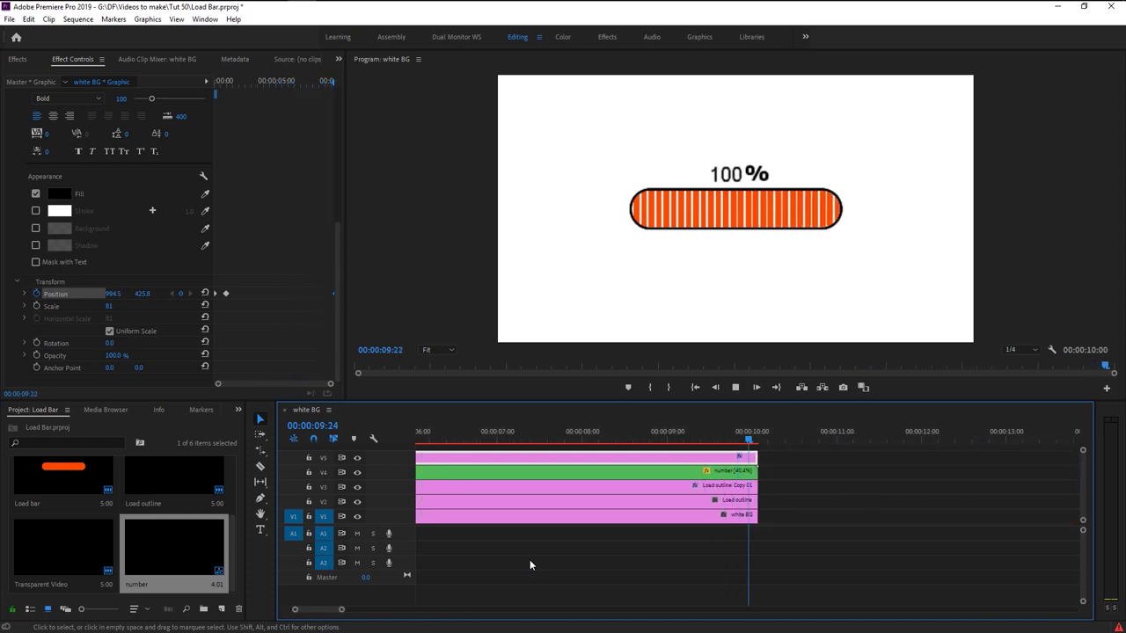
pyautogui.click(741, 436)
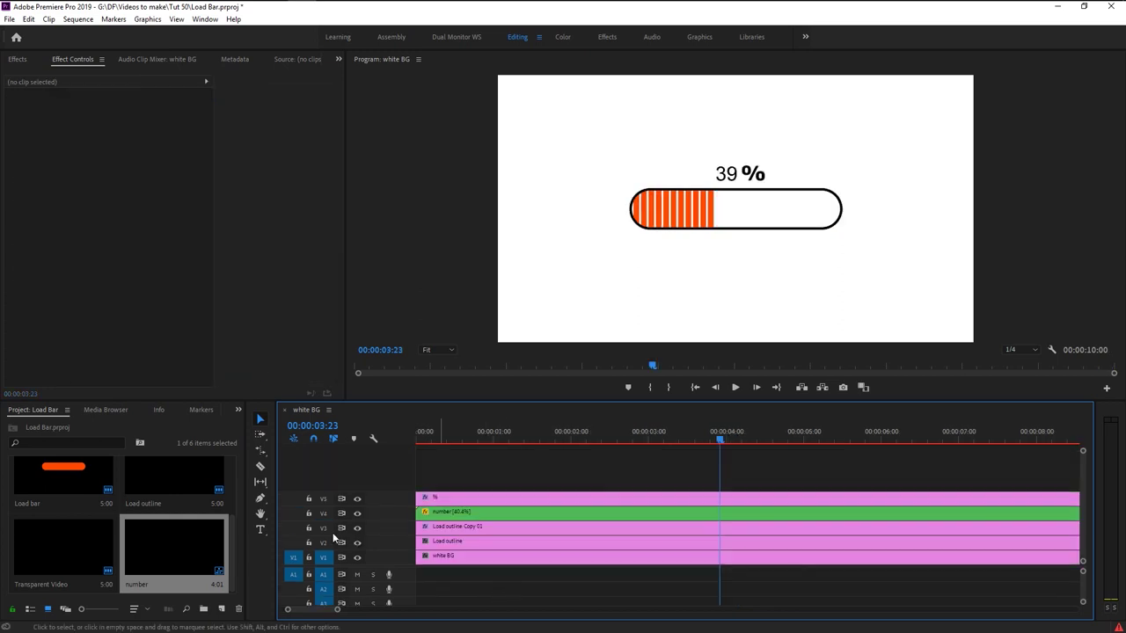
# Add a "Loading . . ." text graphic below the loading bar
pyautogui.click(260, 529)
pyautogui.click(717, 268)
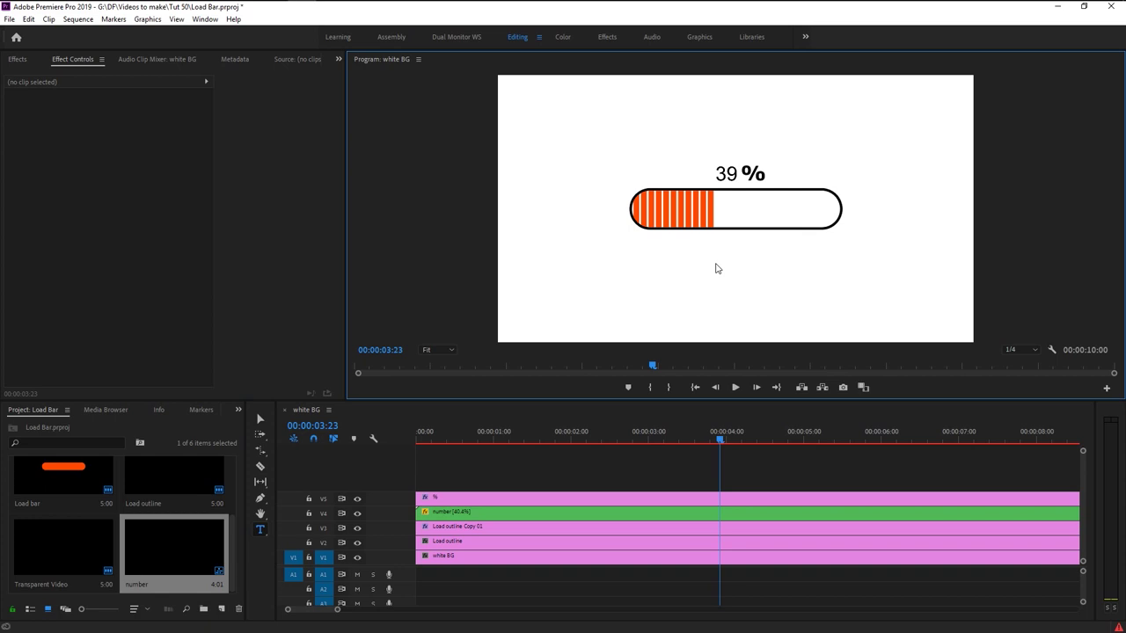
pyautogui.click(720, 265)
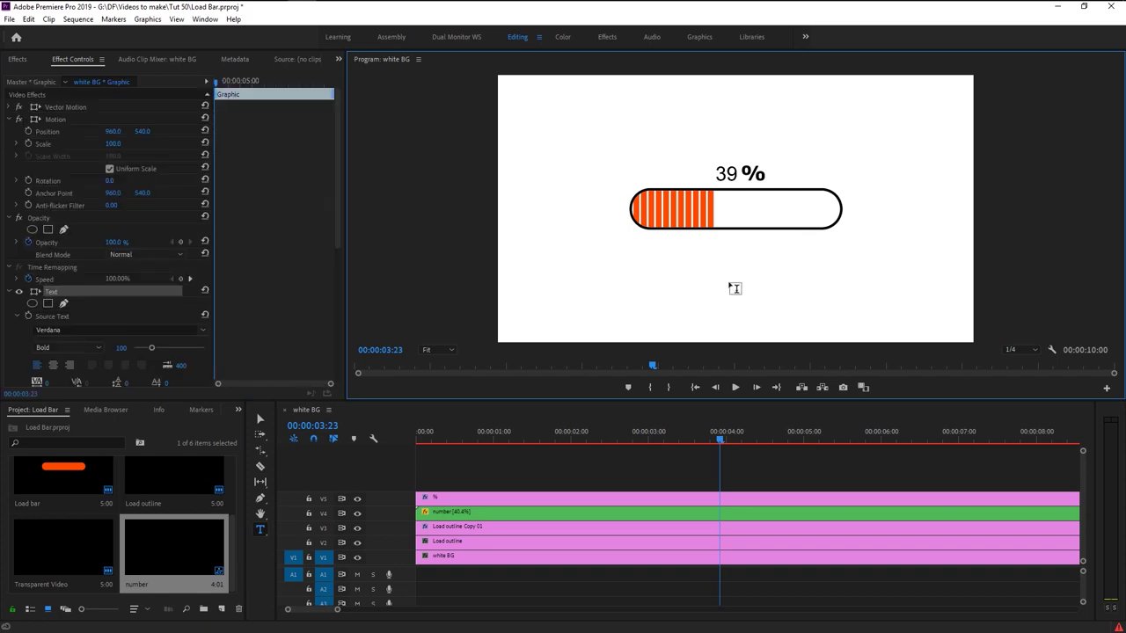
pyautogui.write('L')
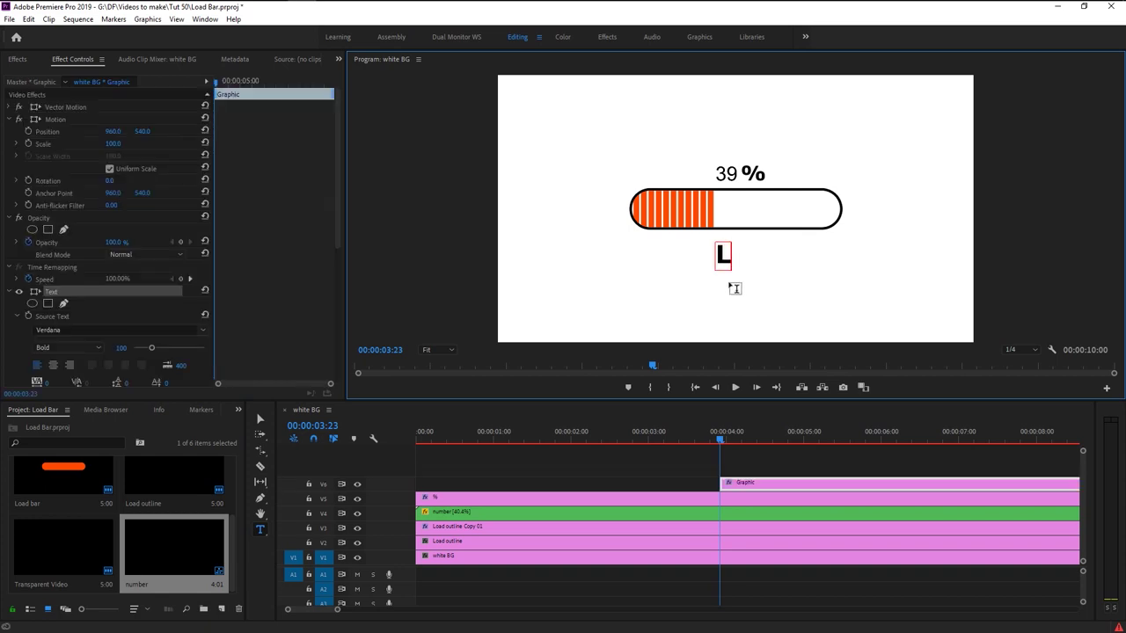
pyautogui.write('oading')
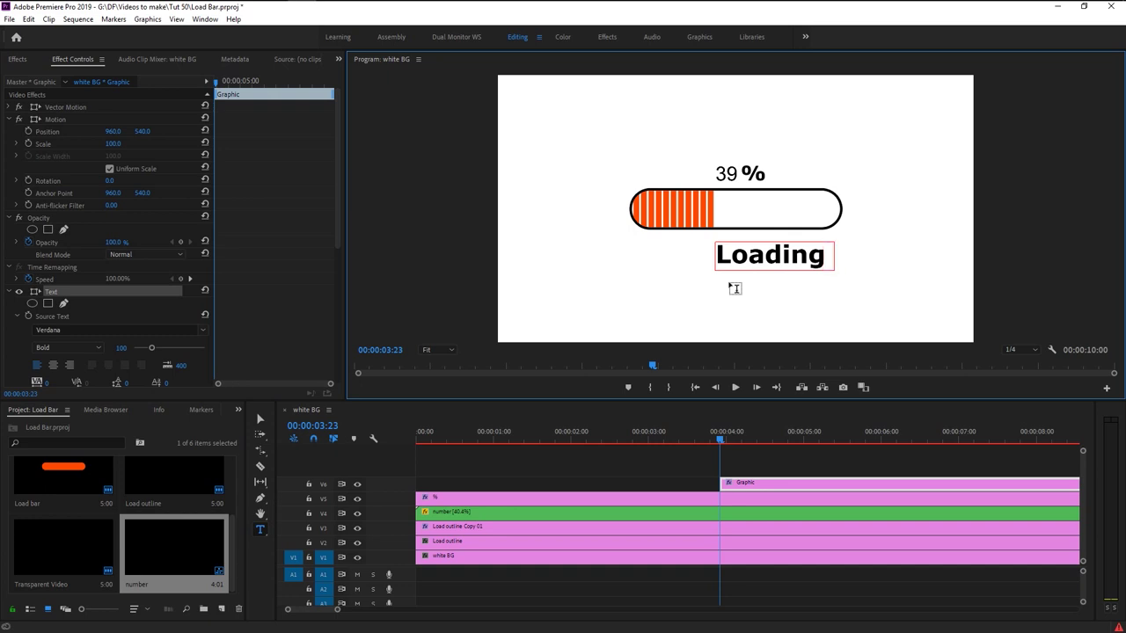
pyautogui.write(' . . .')
# Style the "Loading . . ." text in Verdana Bold Italic with a red fill
pyautogui.click(156, 314)
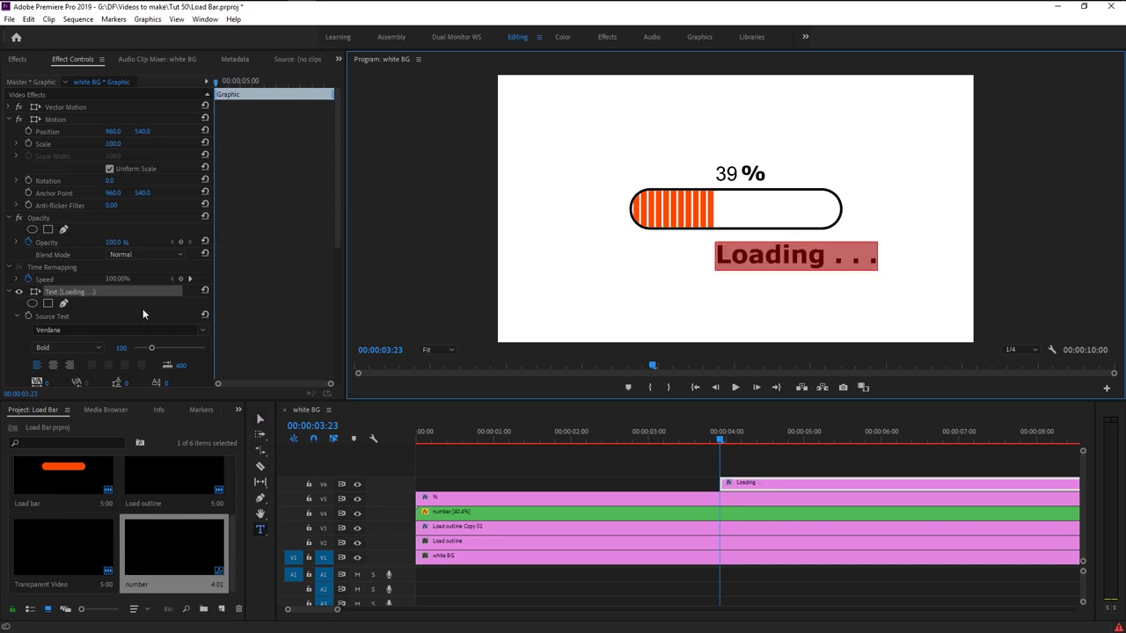
pyautogui.click(68, 347)
pyautogui.click(57, 399)
pyautogui.click(546, 461)
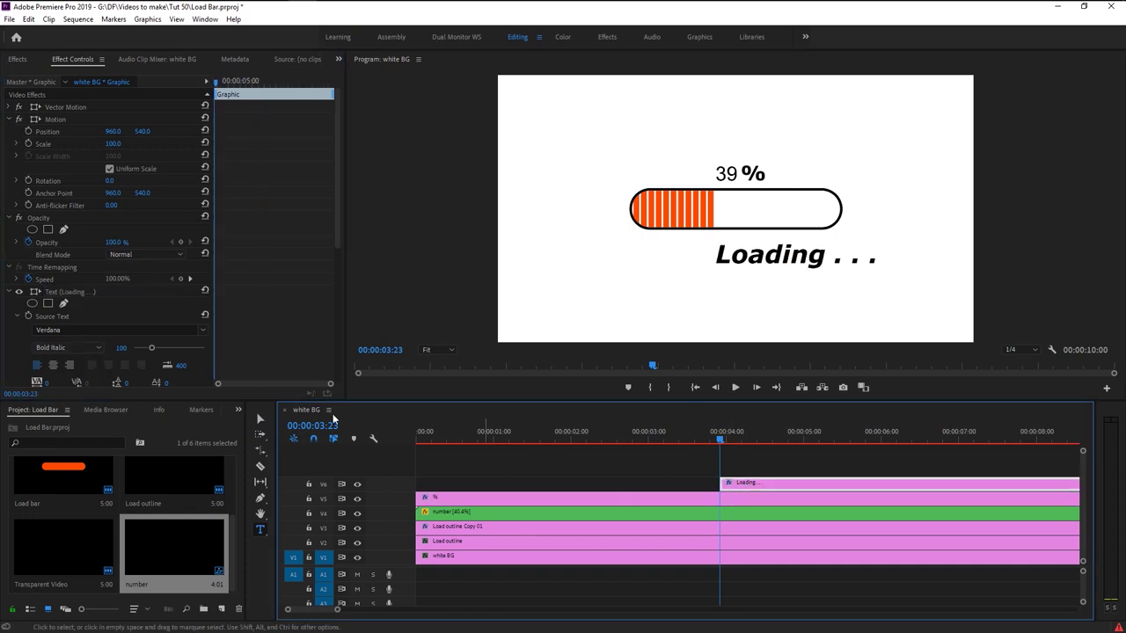
pyautogui.scroll(-3, 115, 264)
pyautogui.click(59, 314)
pyautogui.click(575, 407)
# Centre the "Loading . . ." text beneath the bar at about 708.2, 732.3 and scale it down to 84
pyautogui.click(692, 259)
pyautogui.moveTo(787, 264); pyautogui.dragTo(735, 262)
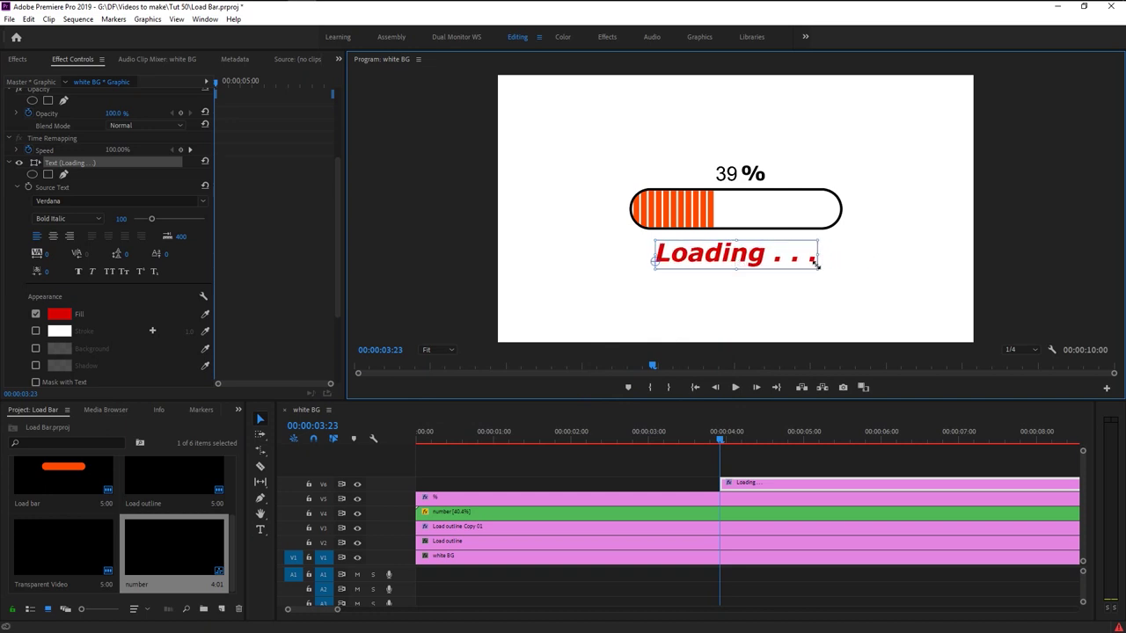
pyautogui.moveTo(809, 266); pyautogui.dragTo(799, 264)
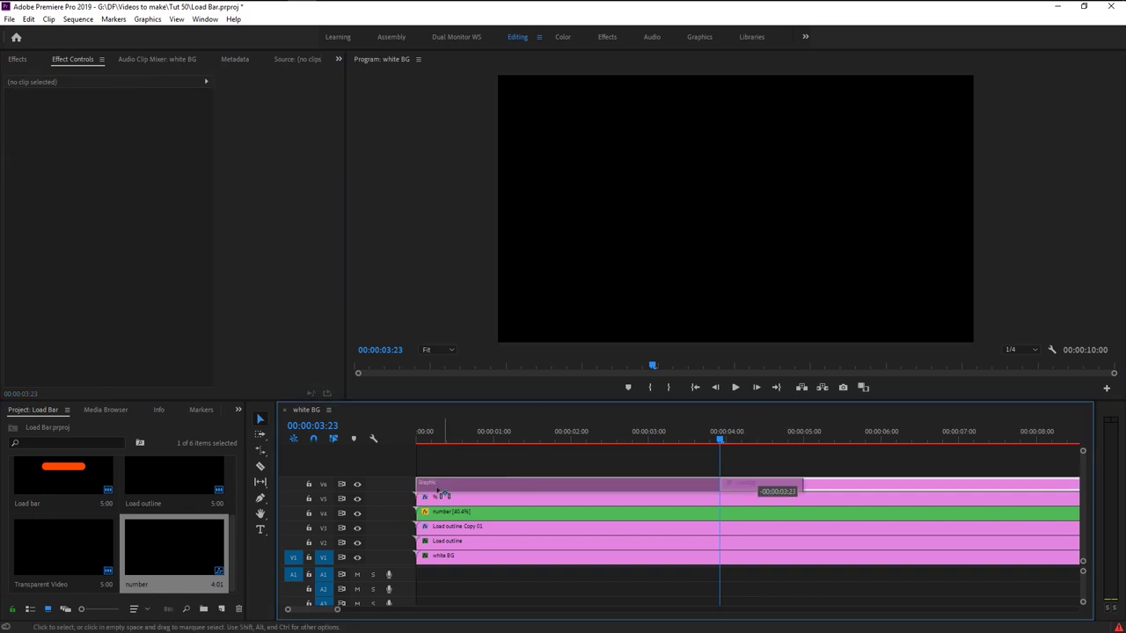
# Make the Loading graphic on V6 span the whole sequence, from the start to 00:00:10:00, and play it back
pyautogui.moveTo(591, 483); pyautogui.dragTo(771, 484)
pyautogui.press('\\')
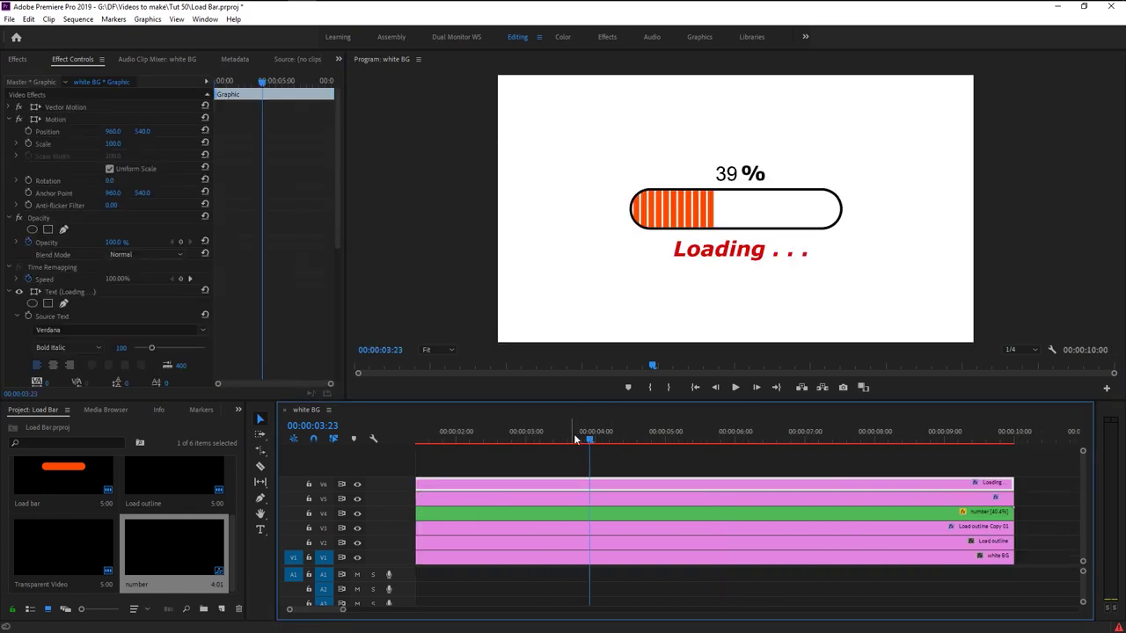
pyautogui.press('space')
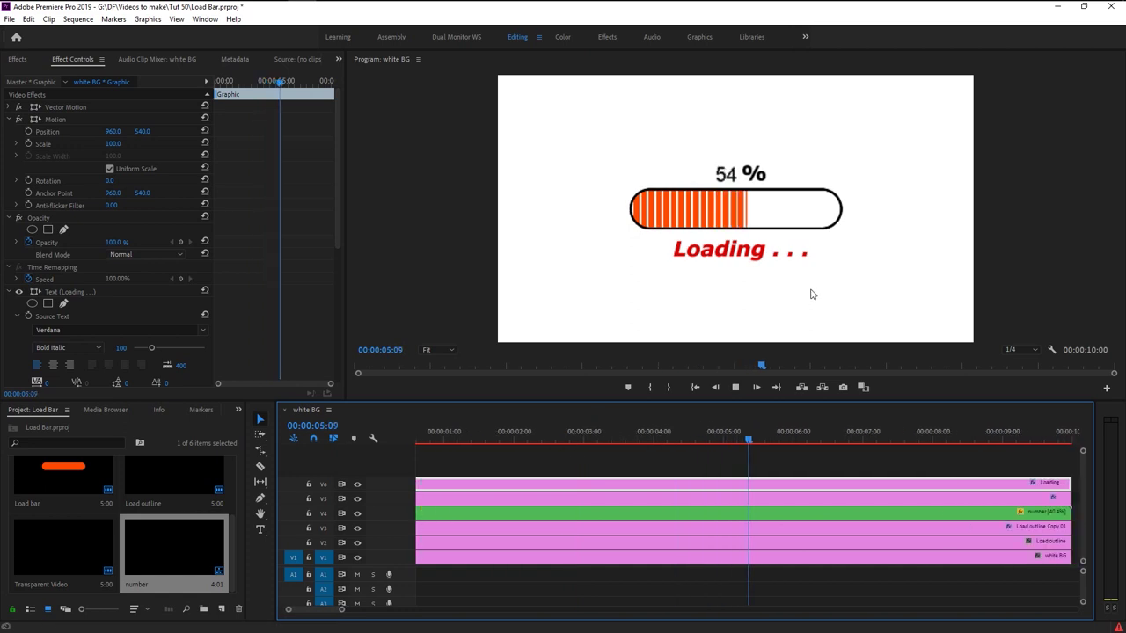
pyautogui.press('space')
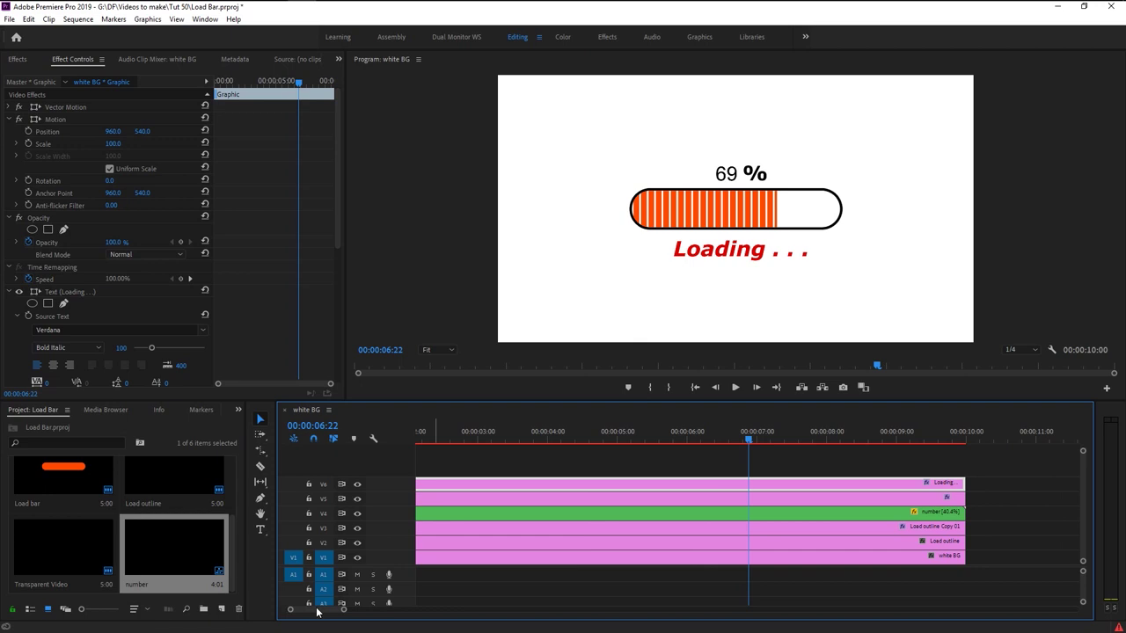
pyautogui.moveTo(319, 609); pyautogui.dragTo(282, 621)
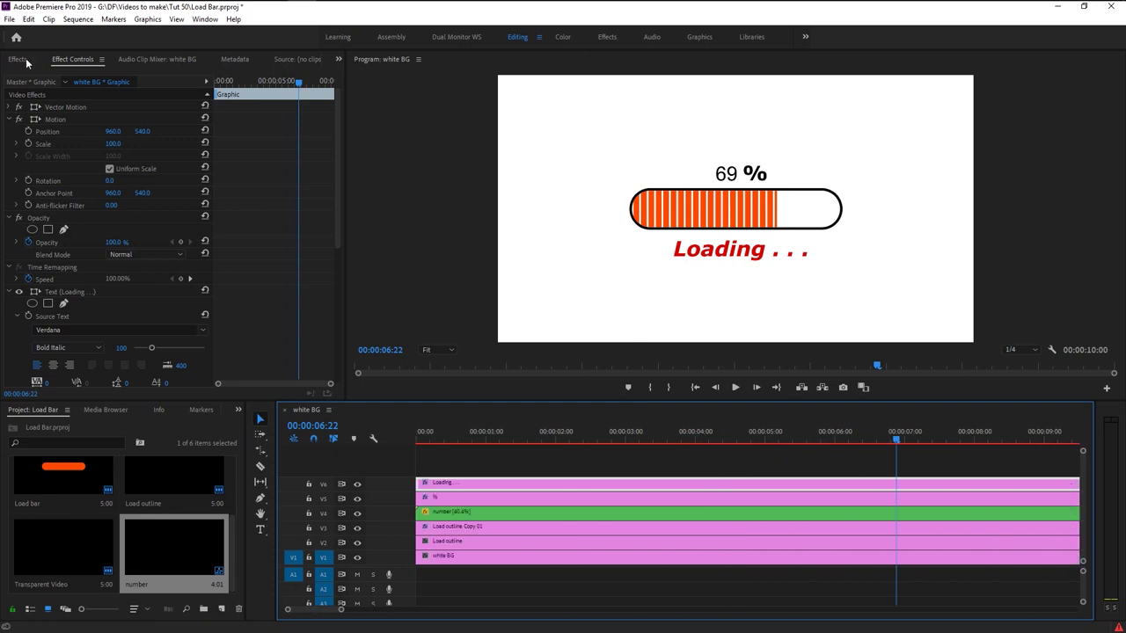
# Find the Strobe Light video effect and apply it to the Loading graphic on V6
pyautogui.click(27, 62)
pyautogui.click(121, 75)
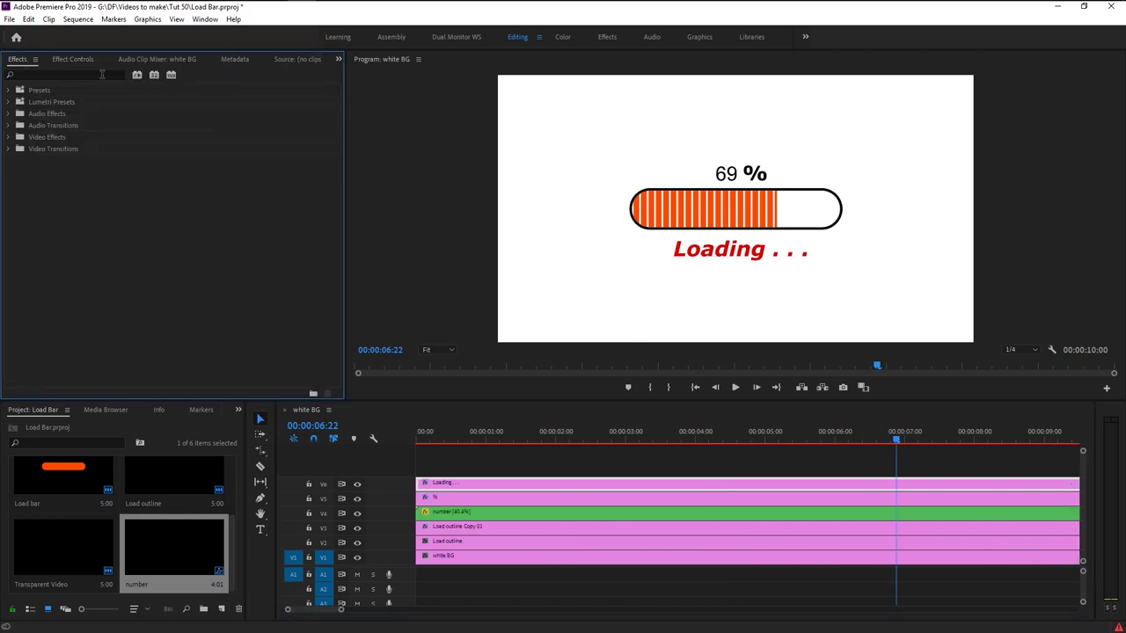
pyautogui.write('strobe li')
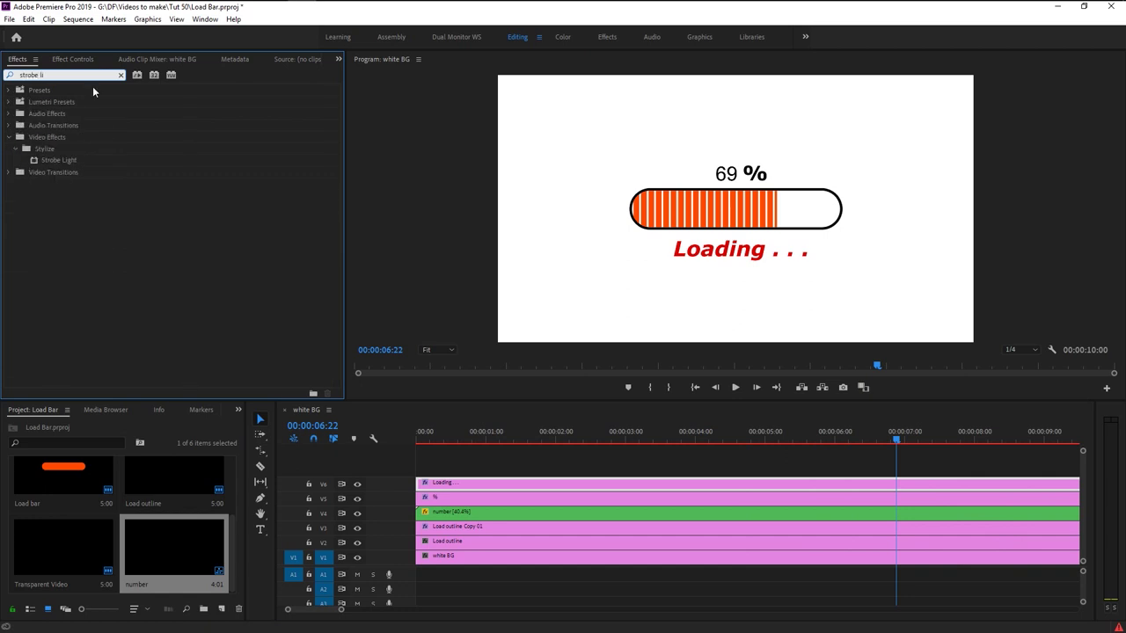
pyautogui.click(42, 162)
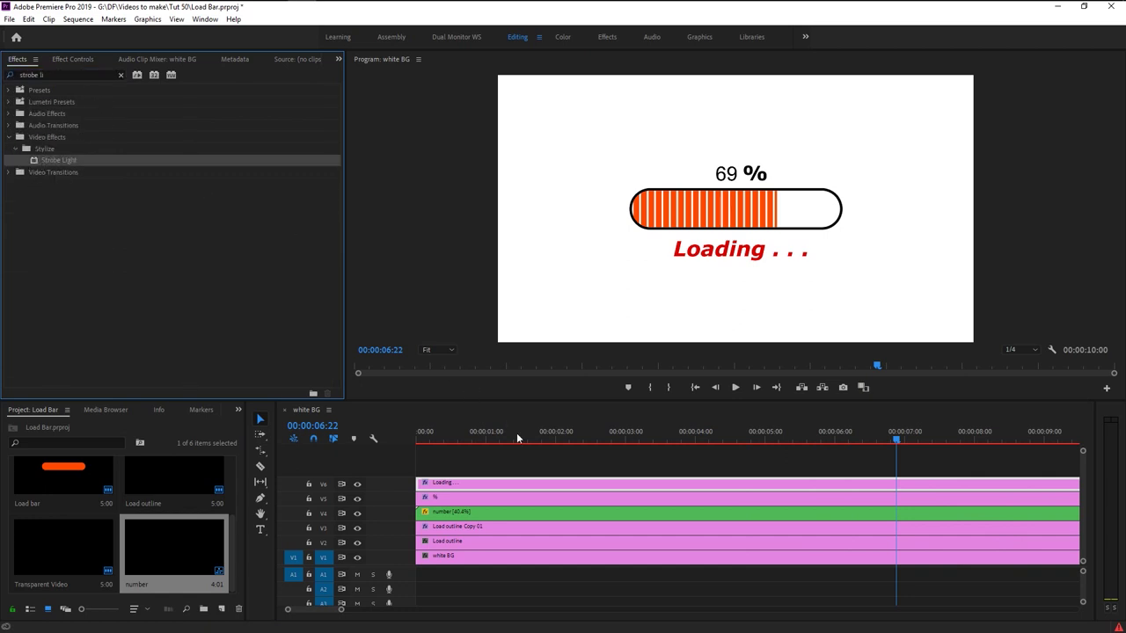
pyautogui.moveTo(518, 438); pyautogui.dragTo(534, 478)
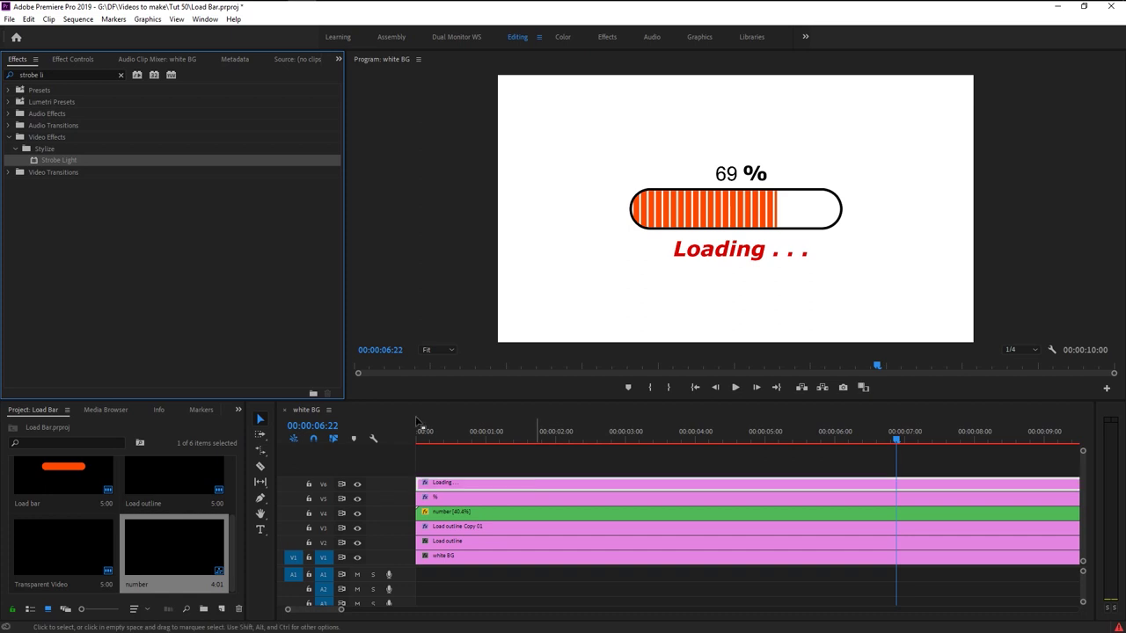
# Set the Loading graphic's Strobe Light effect to Makes Layer Transparent
pyautogui.click(74, 59)
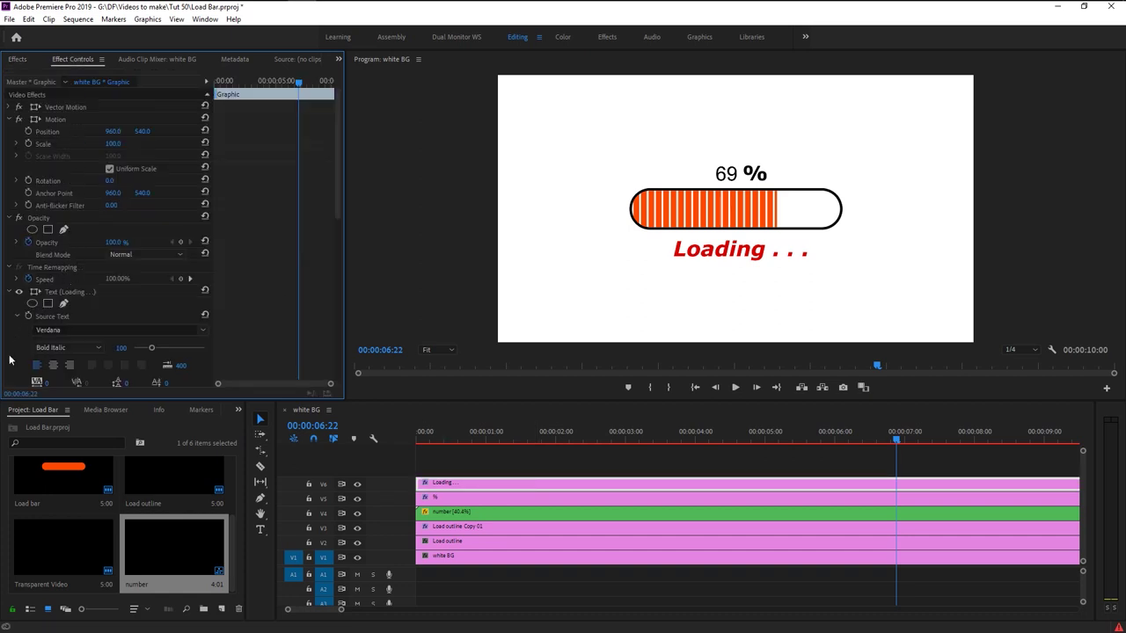
pyautogui.scroll(-10, 10, 351)
pyautogui.scroll(-2, 10, 352)
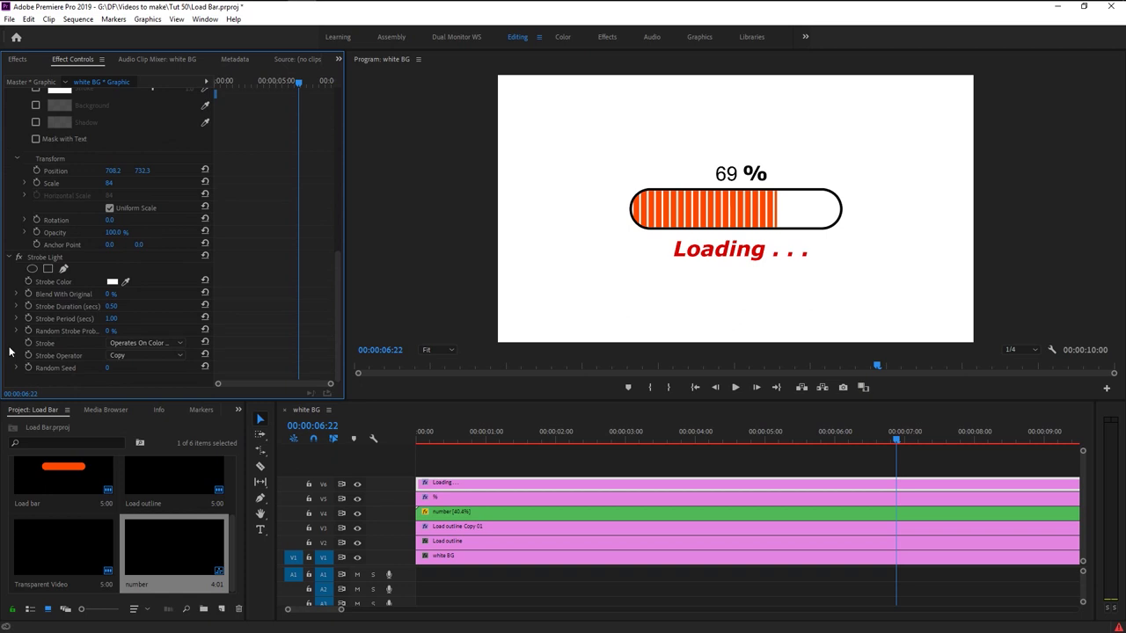
pyautogui.click(146, 344)
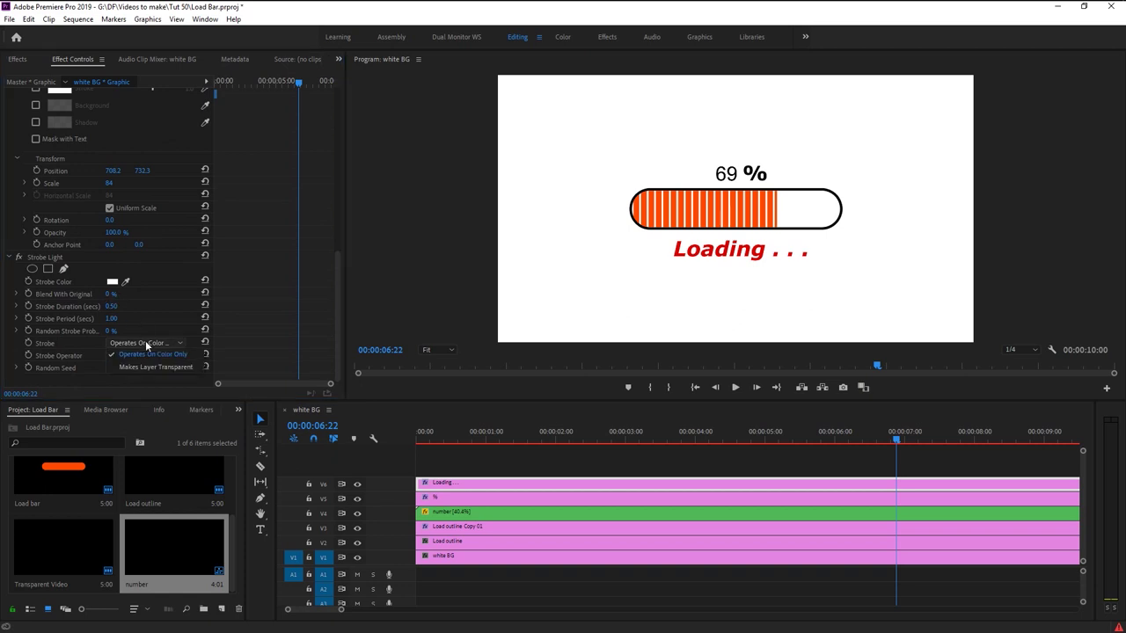
pyautogui.click(179, 367)
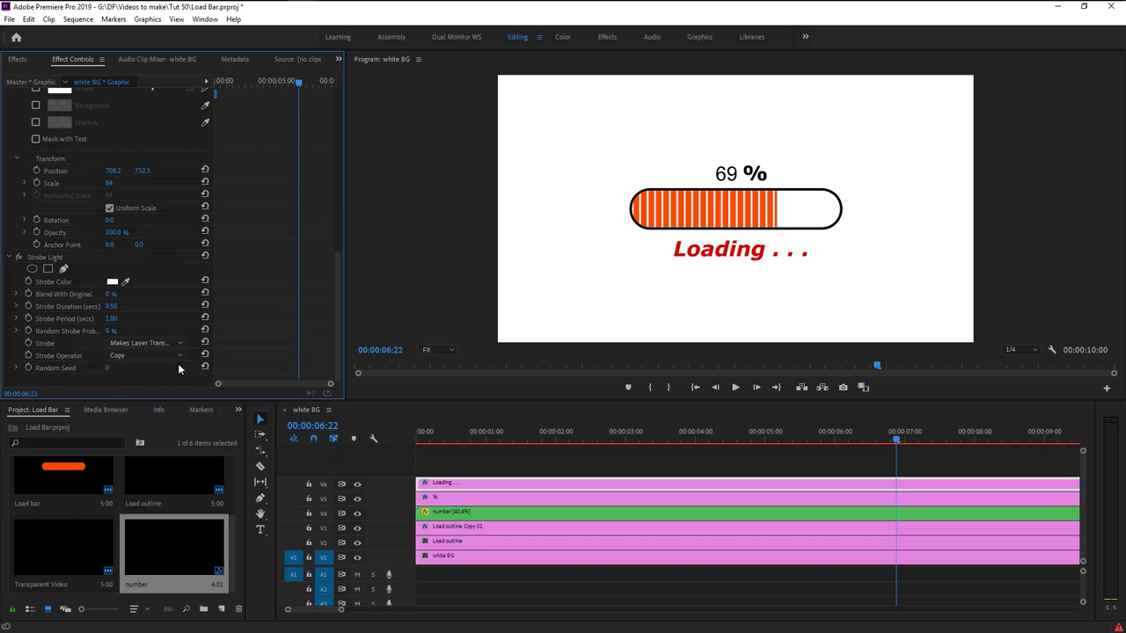
# Hide track V6 and export the sequence's last frame, 00:00:09:24, as a PNG named "loading snap"
pyautogui.click(468, 452)
pyautogui.press('End')
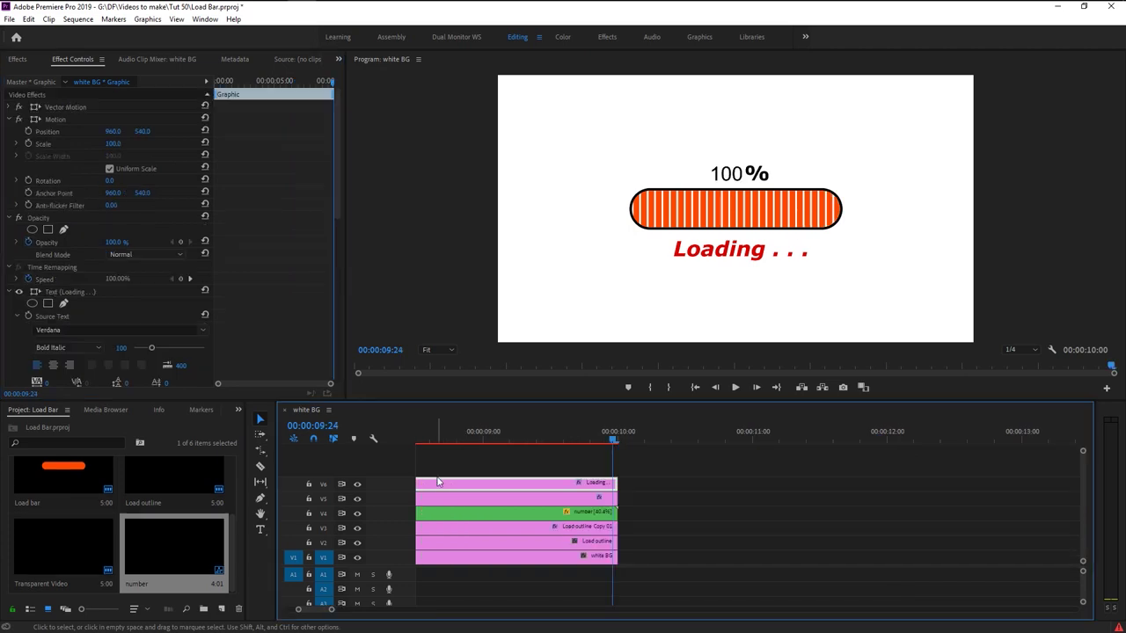
pyautogui.click(357, 486)
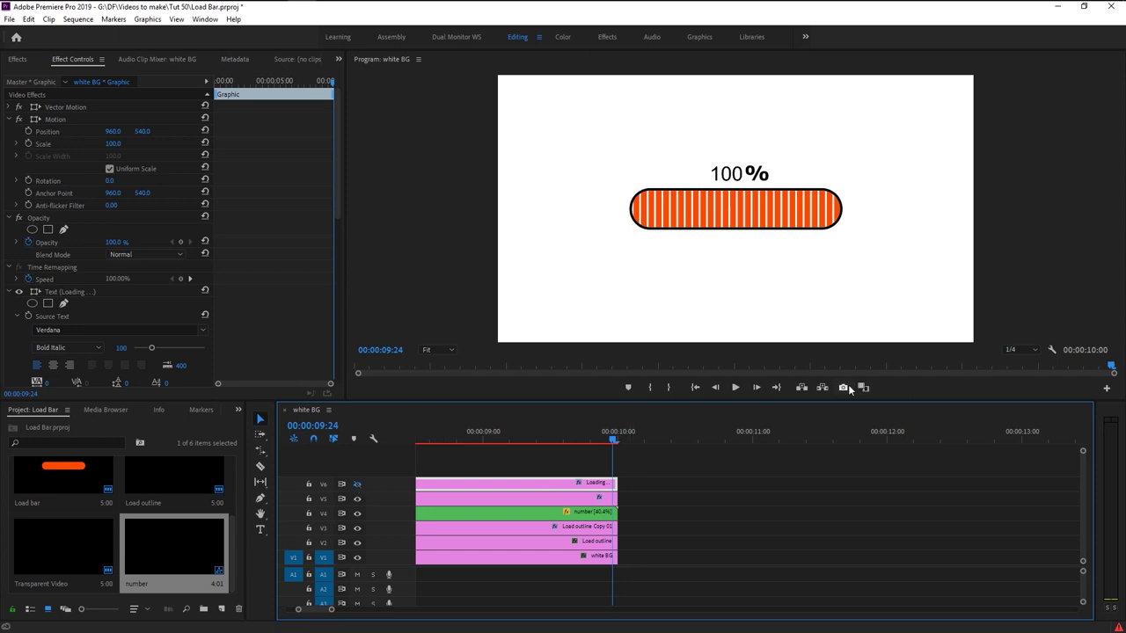
pyautogui.click(847, 387)
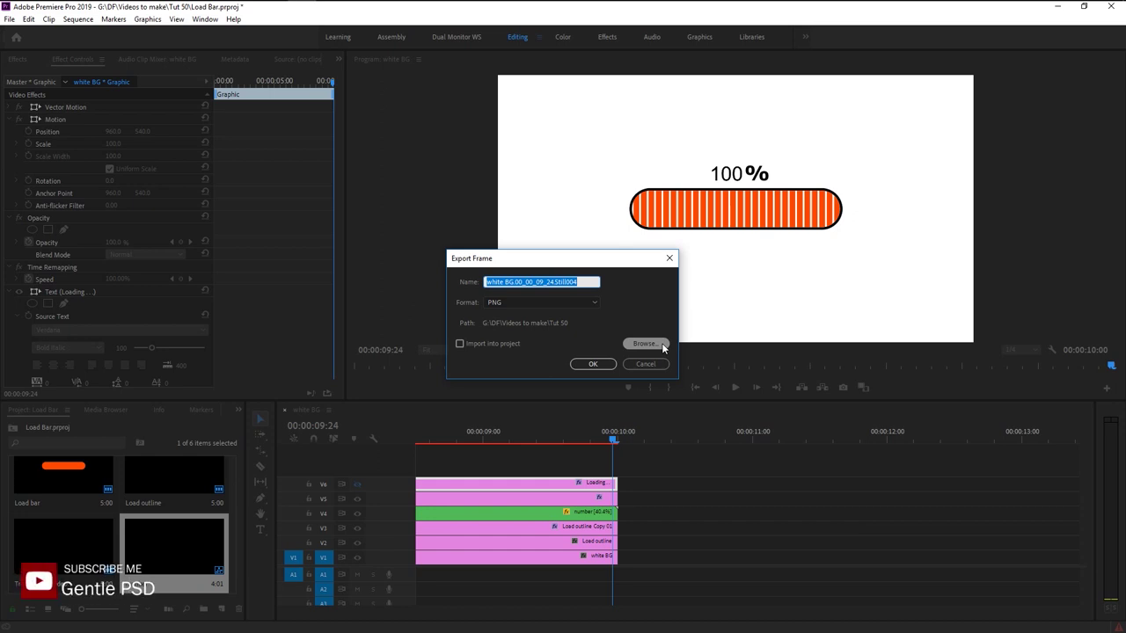
pyautogui.write('loading snap')
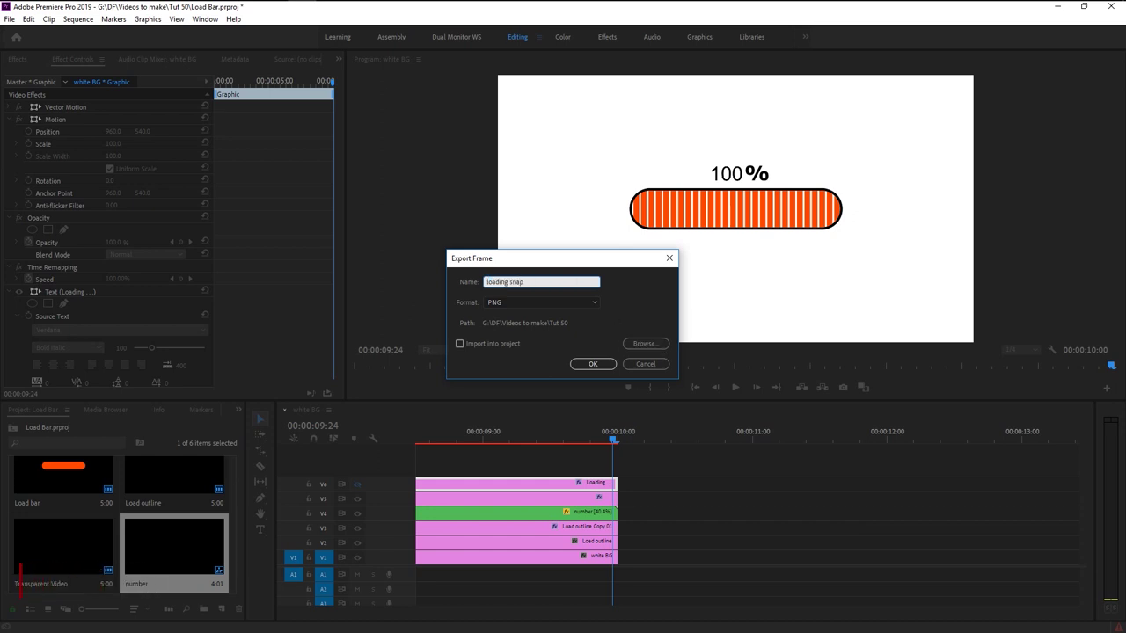
pyautogui.press('Return')
# Bring loading snap.png from the screenshot folder onto V1, directly after the white BG clip
pyautogui.click(129, 12)
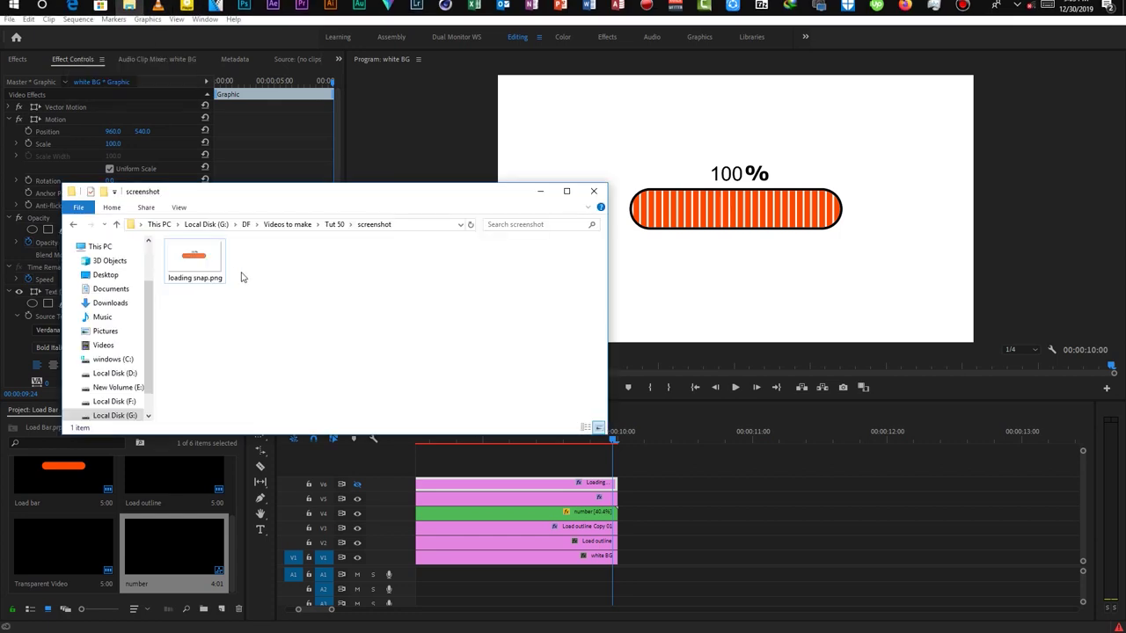
pyautogui.moveTo(203, 265); pyautogui.dragTo(630, 559)
pyautogui.click(540, 191)
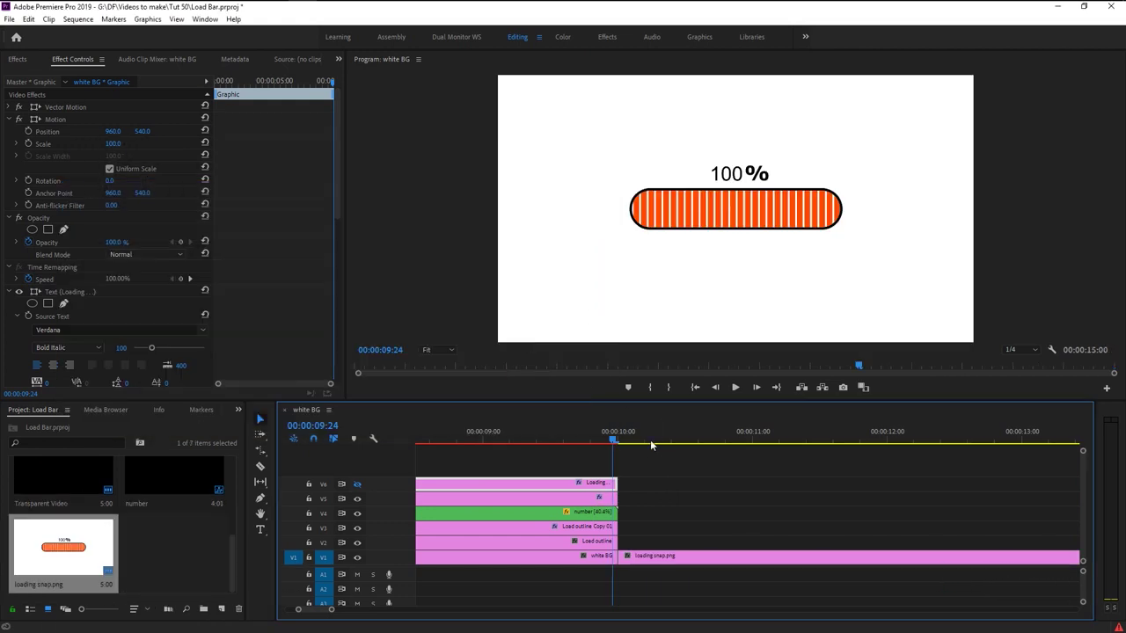
# Play the sequence back from the start, and delete the loading snap.png clip from V1
pyautogui.moveTo(563, 440); pyautogui.dragTo(247, 497)
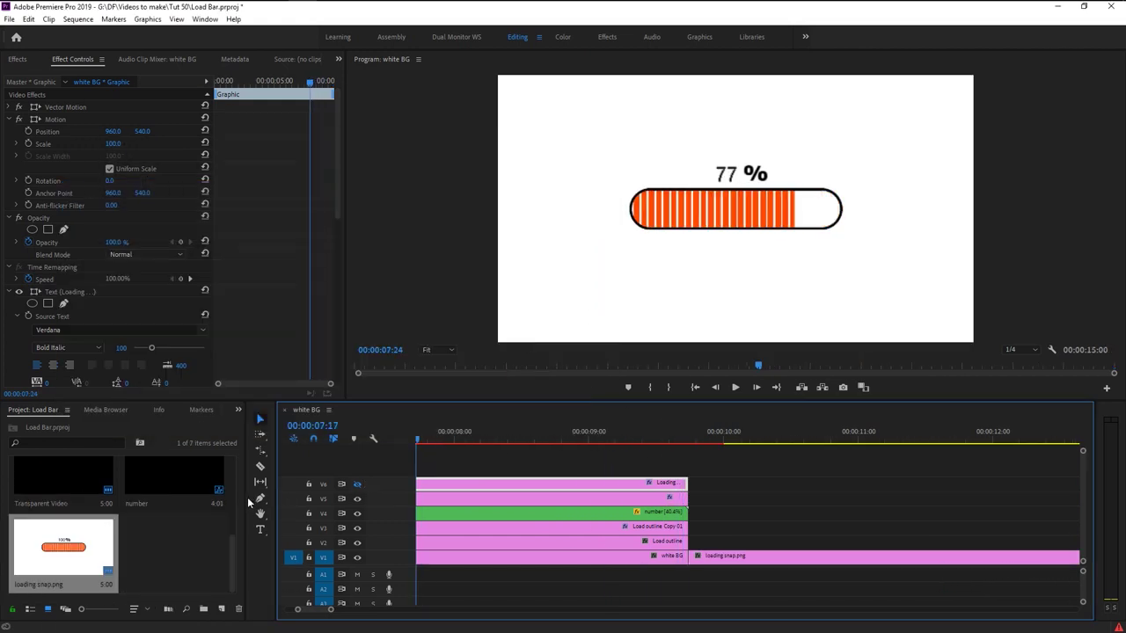
pyautogui.press('\\')
pyautogui.click(735, 387)
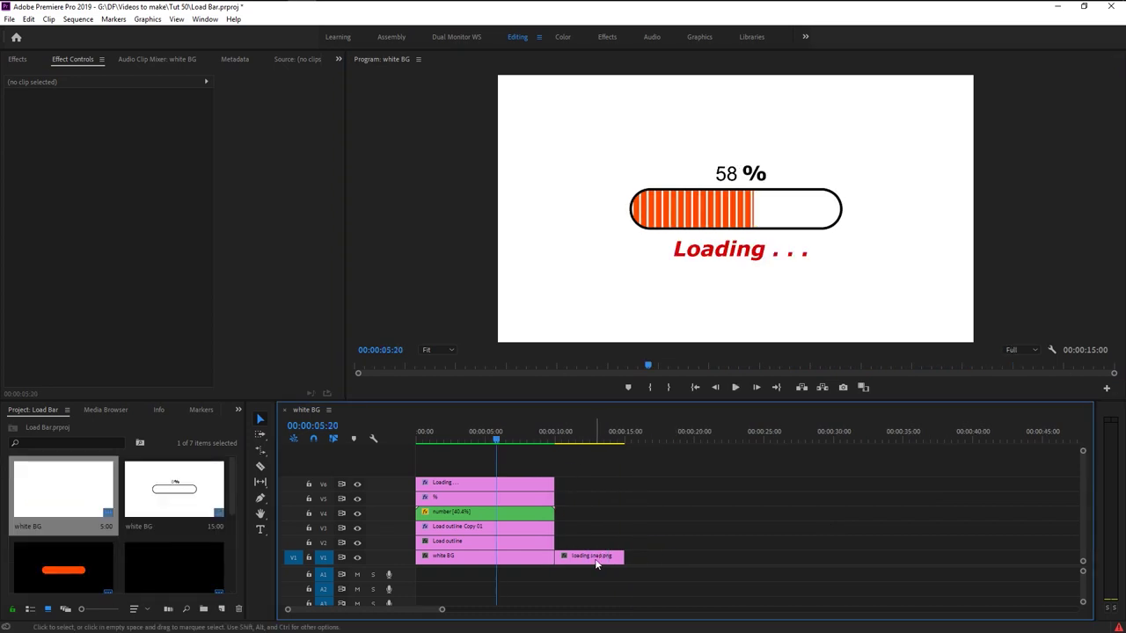
pyautogui.click(595, 560)
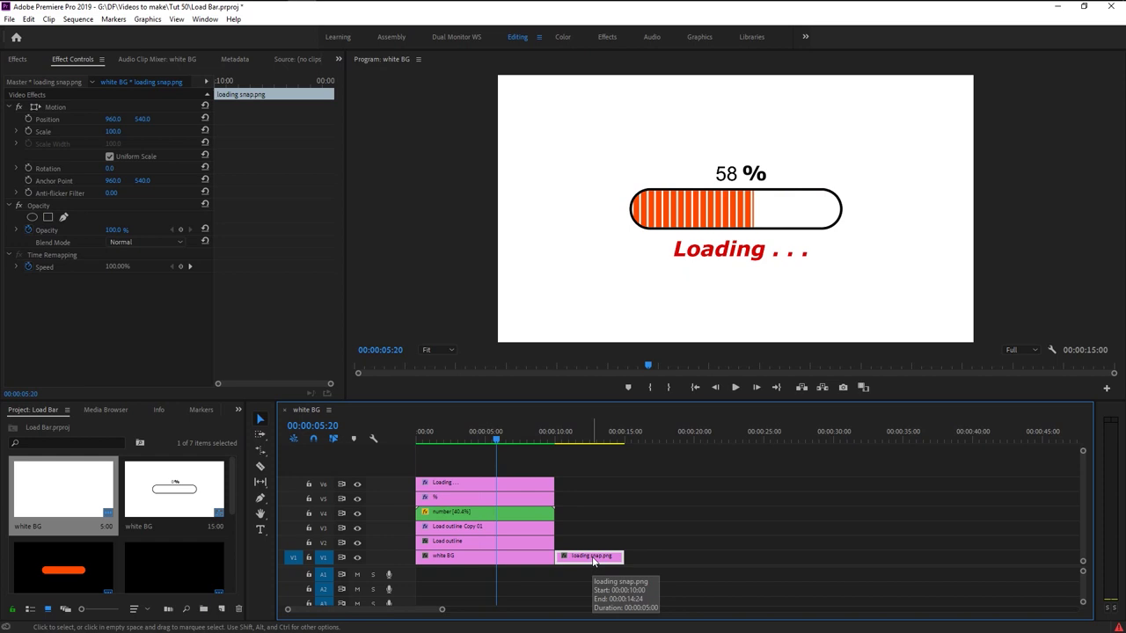
pyautogui.press('Delete')
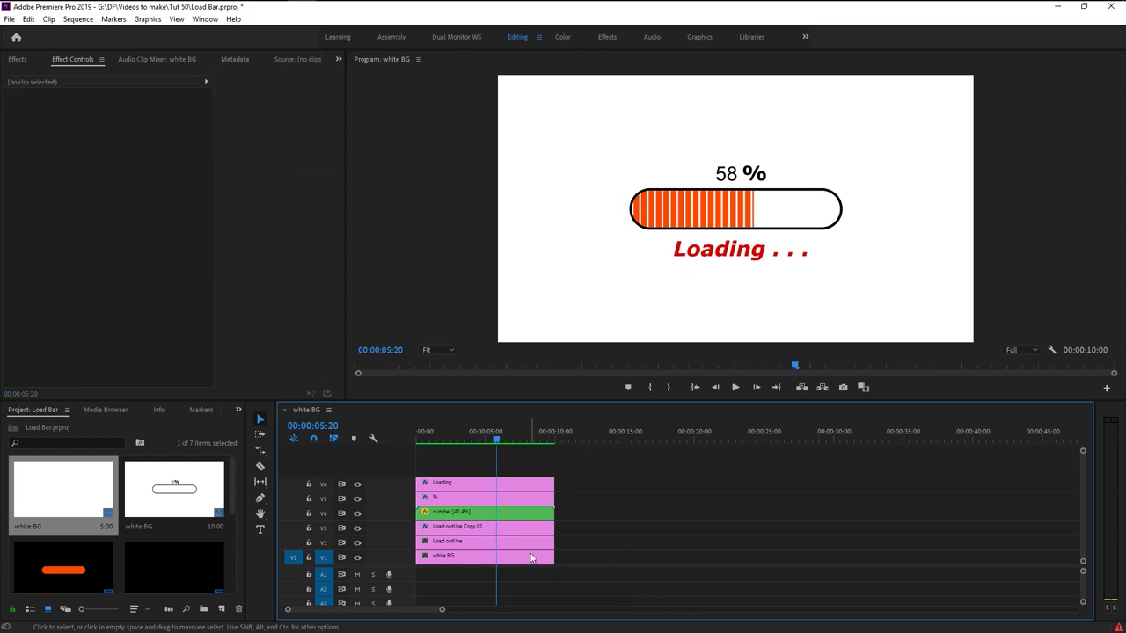
# Replace the white BG clip on V1 with stock video.mp4 from the screenshot folder, starting at the beginning of the sequence
pyautogui.click(530, 557)
pyautogui.press('Delete')
pyautogui.click(128, 12)
pyautogui.moveTo(273, 281); pyautogui.dragTo(454, 563)
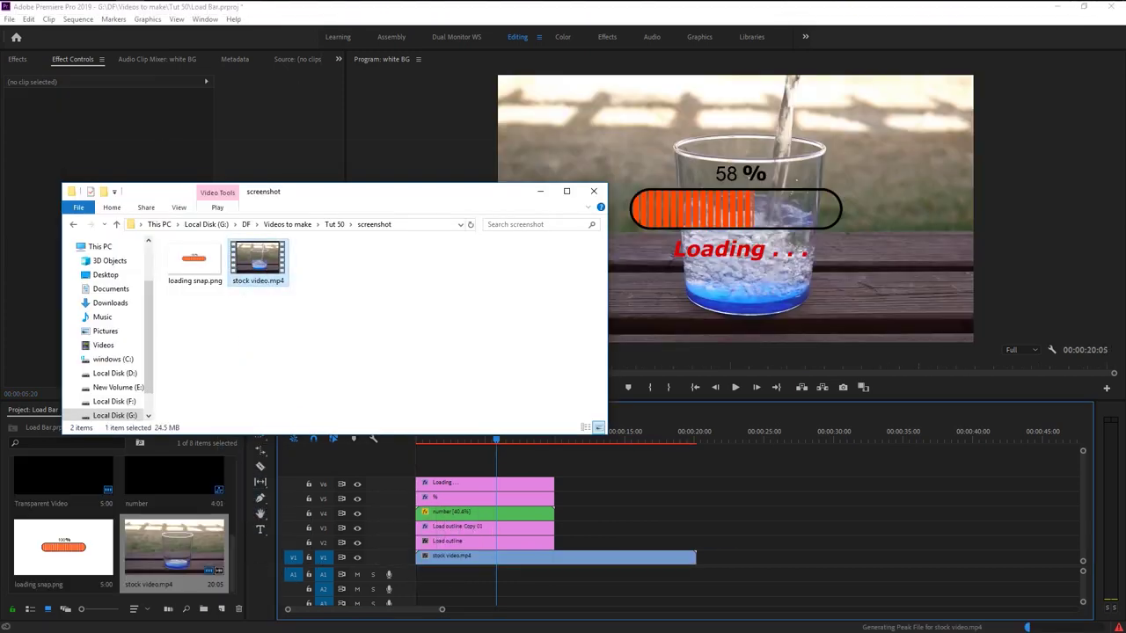
pyautogui.click(540, 191)
pyautogui.moveTo(424, 437); pyautogui.dragTo(378, 448)
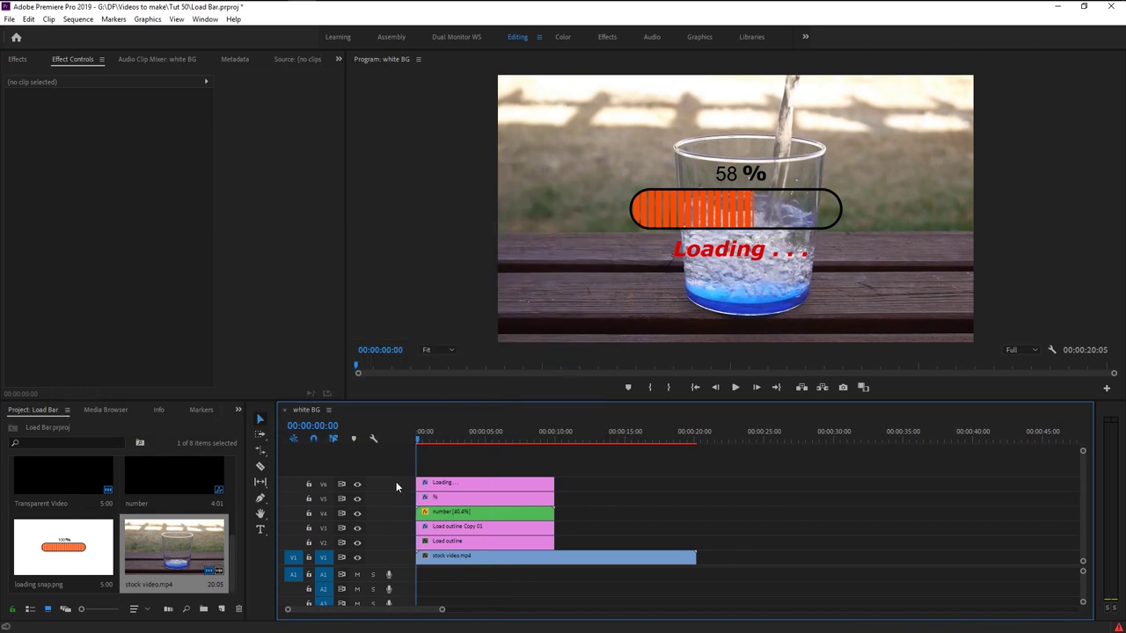
# Place the playhead on the loading graphics' last frame, 00:00:09:24, and hide the stock video track V1
pyautogui.click(554, 437)
pyautogui.press('=')
pyautogui.press('=')
pyautogui.press('=')
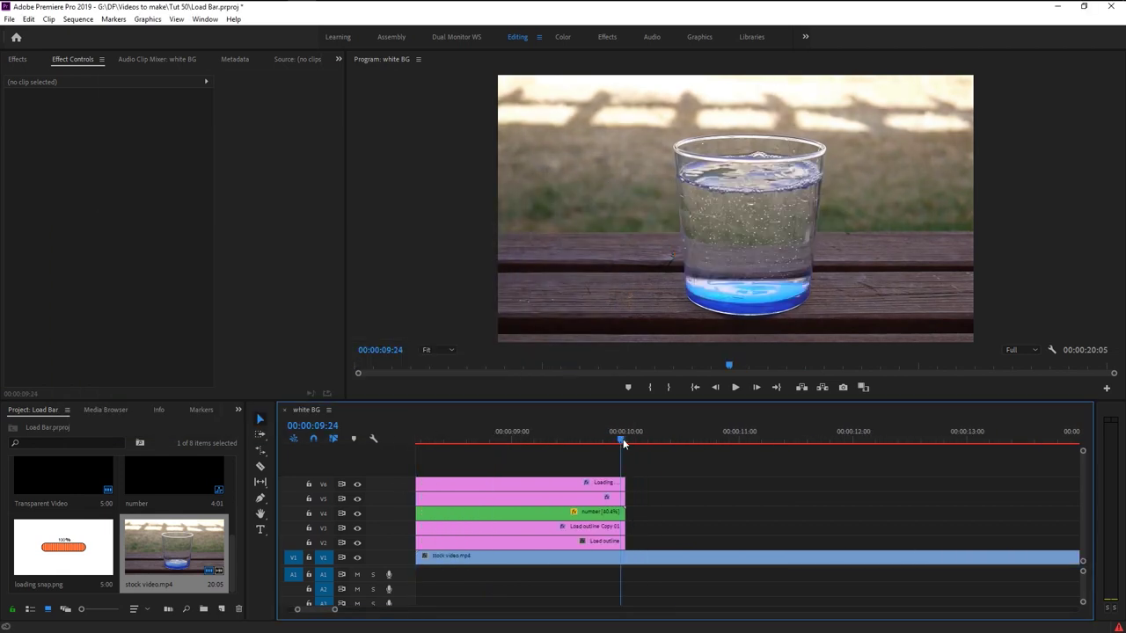
pyautogui.click(648, 562)
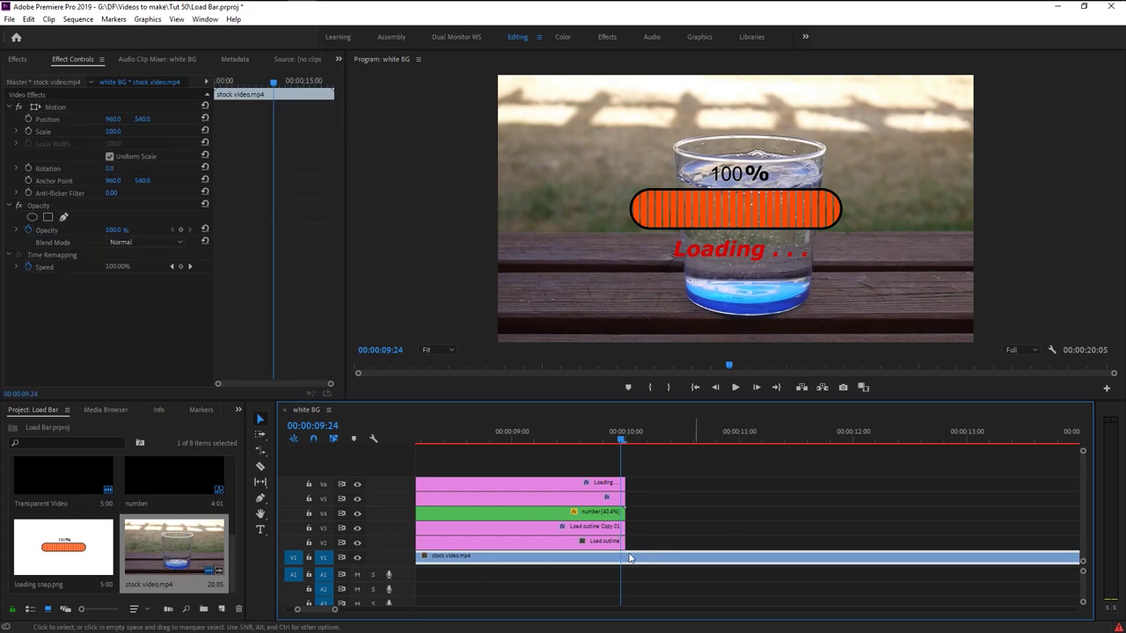
pyautogui.click(357, 558)
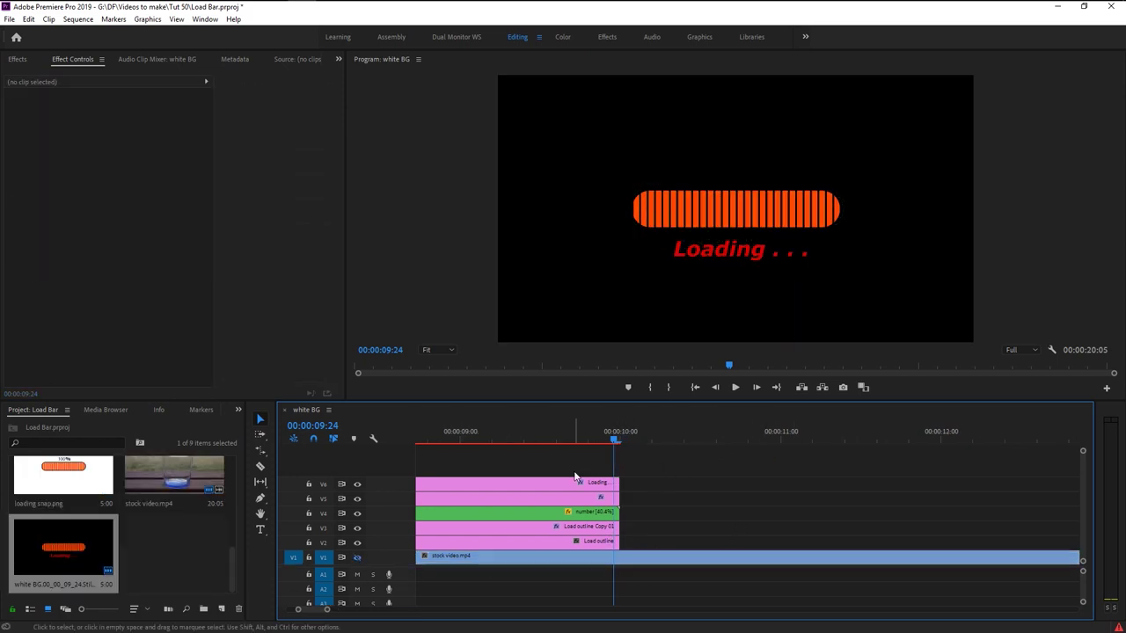
# Extend the Load outline and Load outline Copy 01 clips on V2 and V3 to end together at about 00:00:11:20
pyautogui.press('-')
pyautogui.press('=')
pyautogui.click(508, 542)
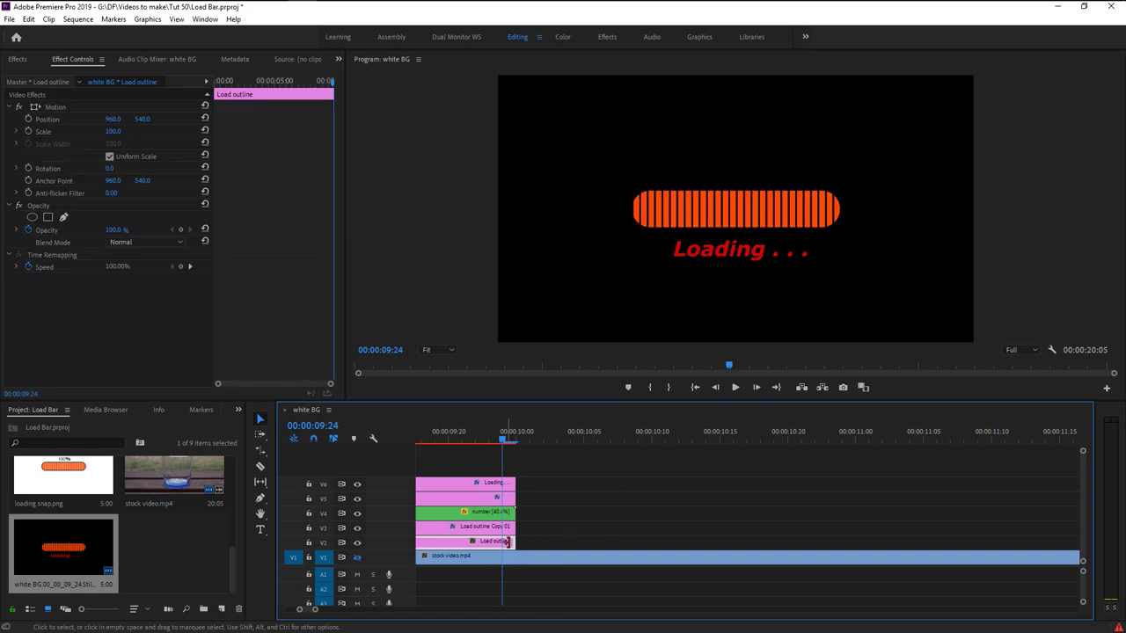
pyautogui.moveTo(667, 544); pyautogui.dragTo(1080, 542)
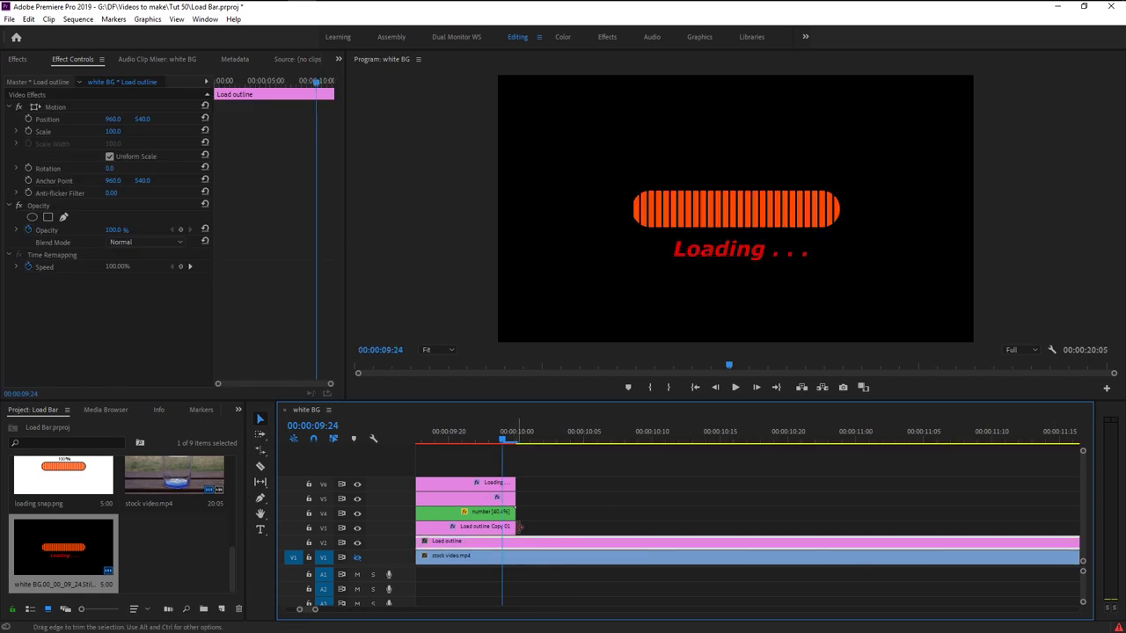
pyautogui.moveTo(519, 527); pyautogui.dragTo(1080, 530)
pyautogui.press('-')
pyautogui.press('-')
pyautogui.moveTo(907, 541); pyautogui.dragTo(925, 542)
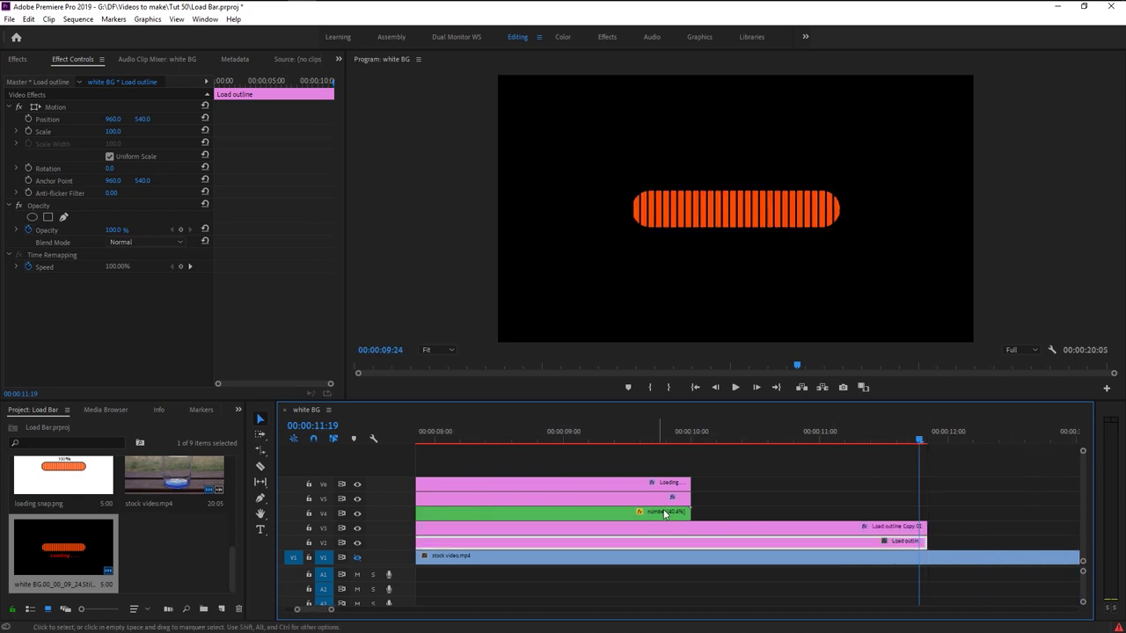
# Return to 00:00:09:24 and add a frame hold to the last frame of the number clip on V4
pyautogui.moveTo(711, 439); pyautogui.dragTo(688, 433)
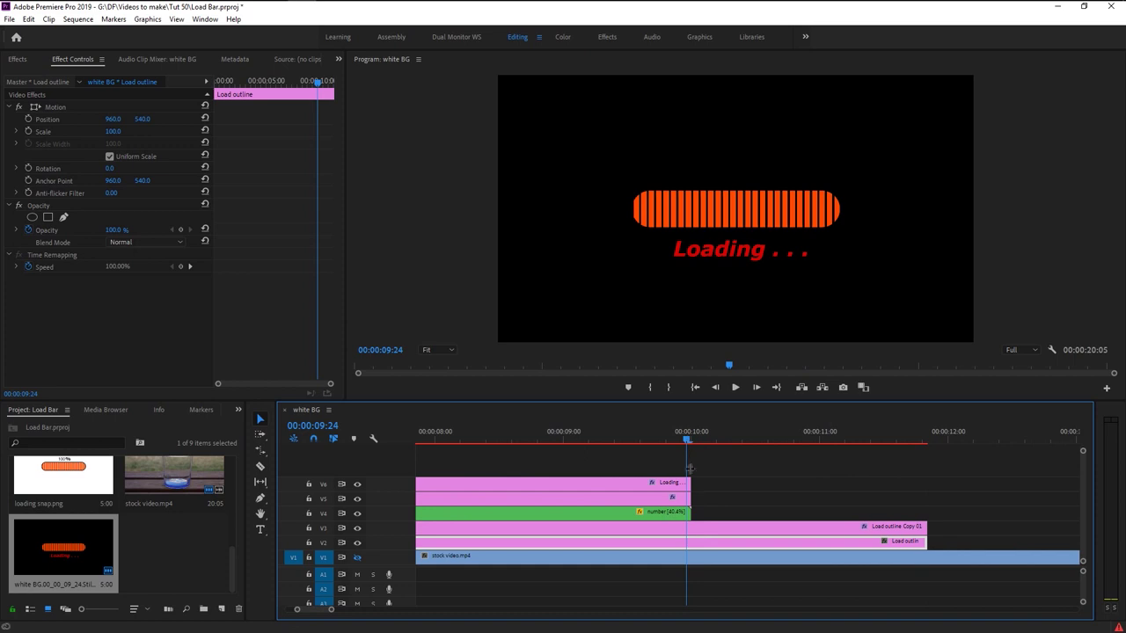
pyautogui.click(679, 519)
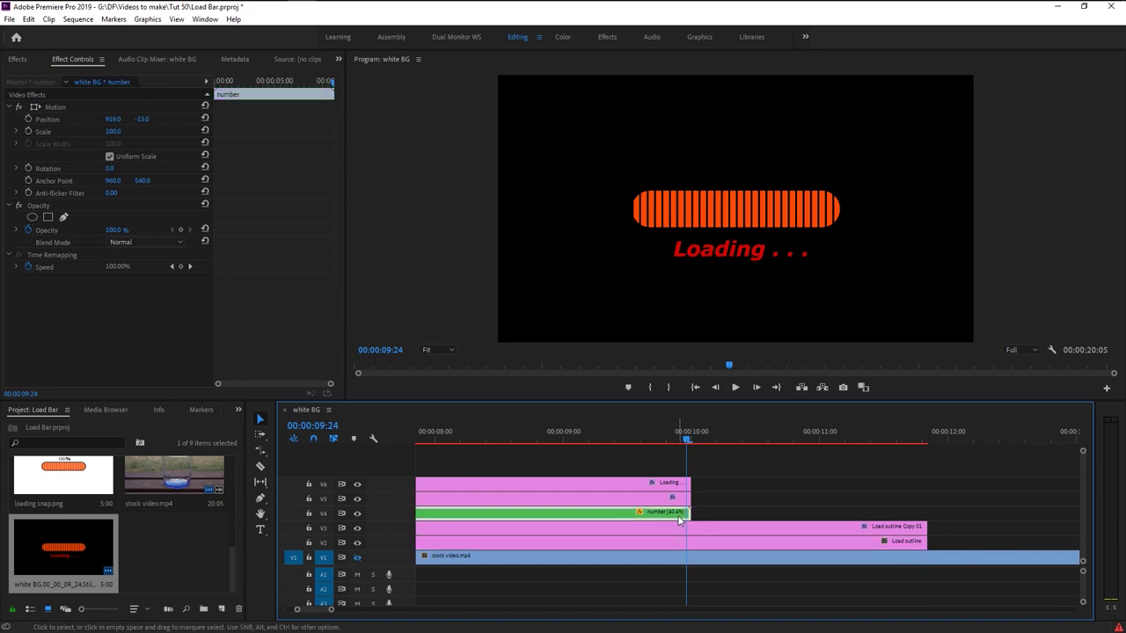
pyautogui.rightClick(688, 520)
pyautogui.rightClick(689, 520)
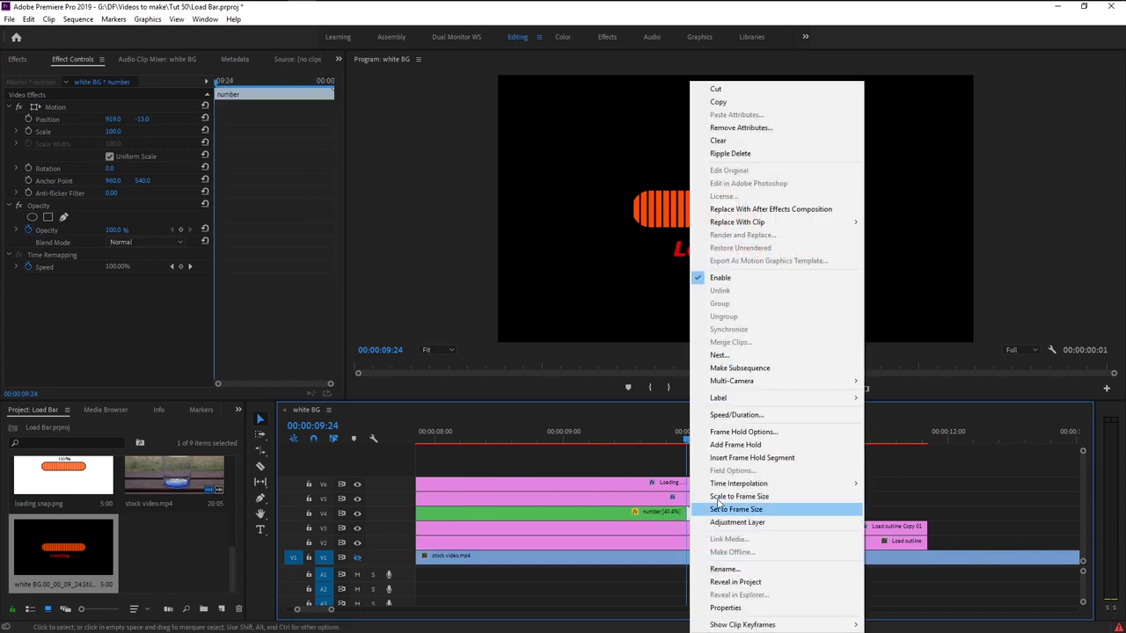
pyautogui.click(756, 449)
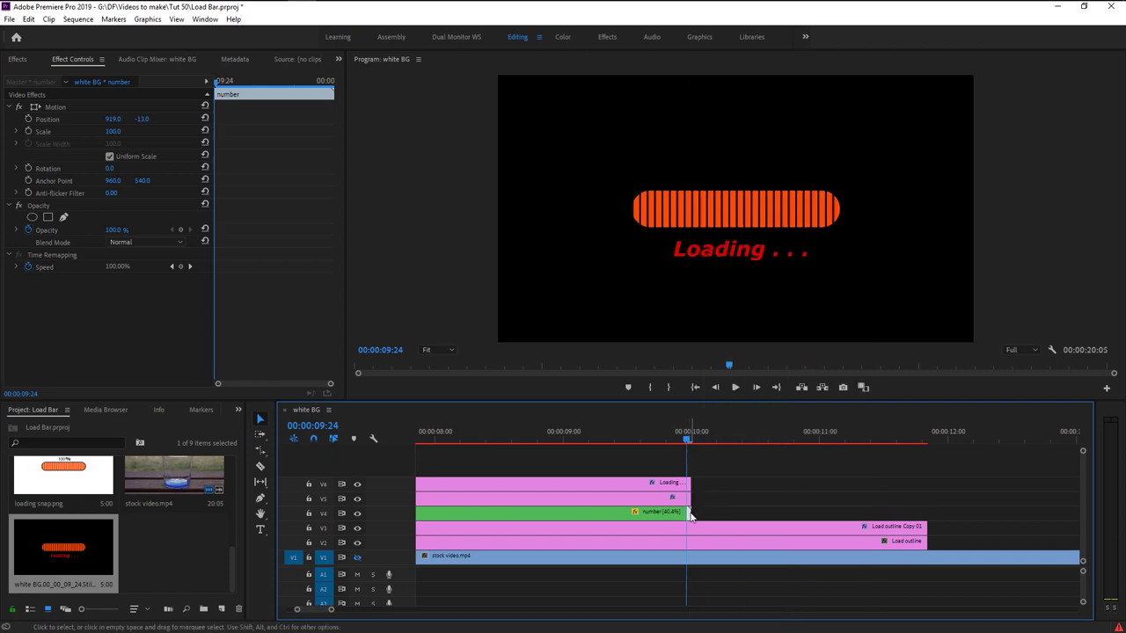
# Extend the held number clip on V4 and the % graphic on V5 to the end of the Load outline clips
pyautogui.moveTo(691, 512); pyautogui.dragTo(919, 543)
pyautogui.scroll(-2, 697, 517)
pyautogui.moveTo(558, 497); pyautogui.dragTo(799, 521)
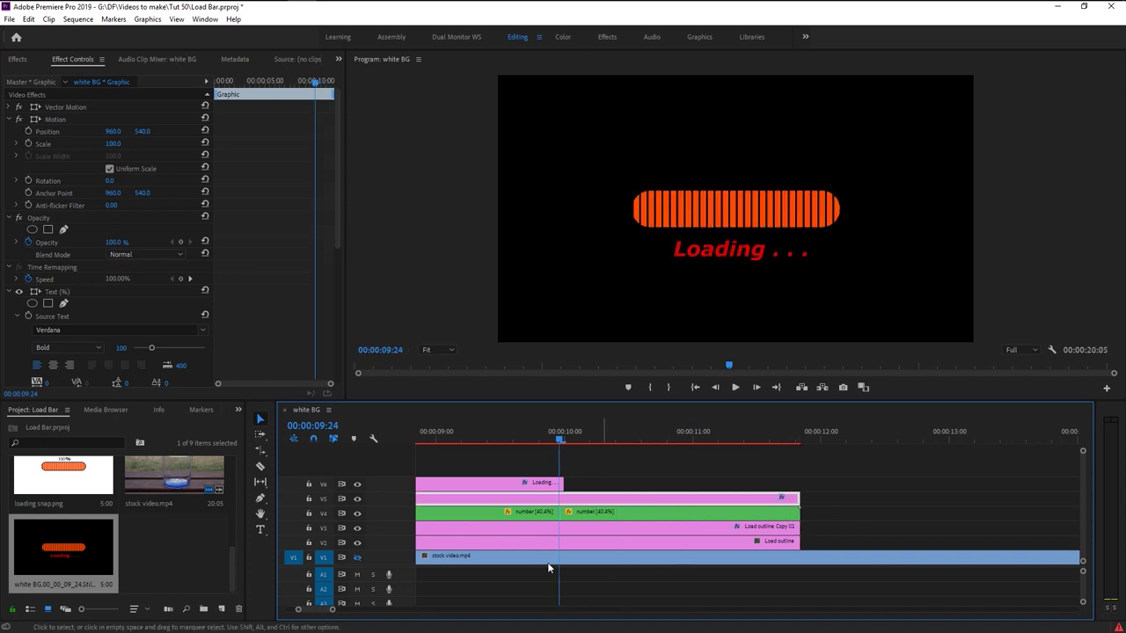
# Deselect the clips and turn the visibility of the stock video track V1 back on
pyautogui.click(570, 591)
pyautogui.press('-')
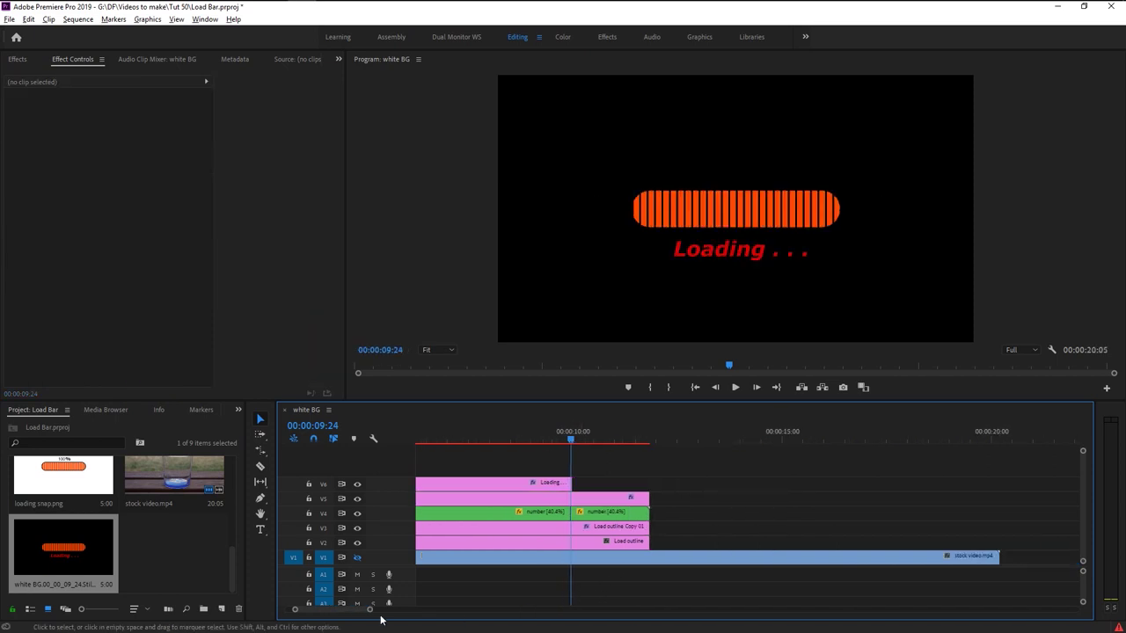
pyautogui.moveTo(326, 610); pyautogui.dragTo(271, 609)
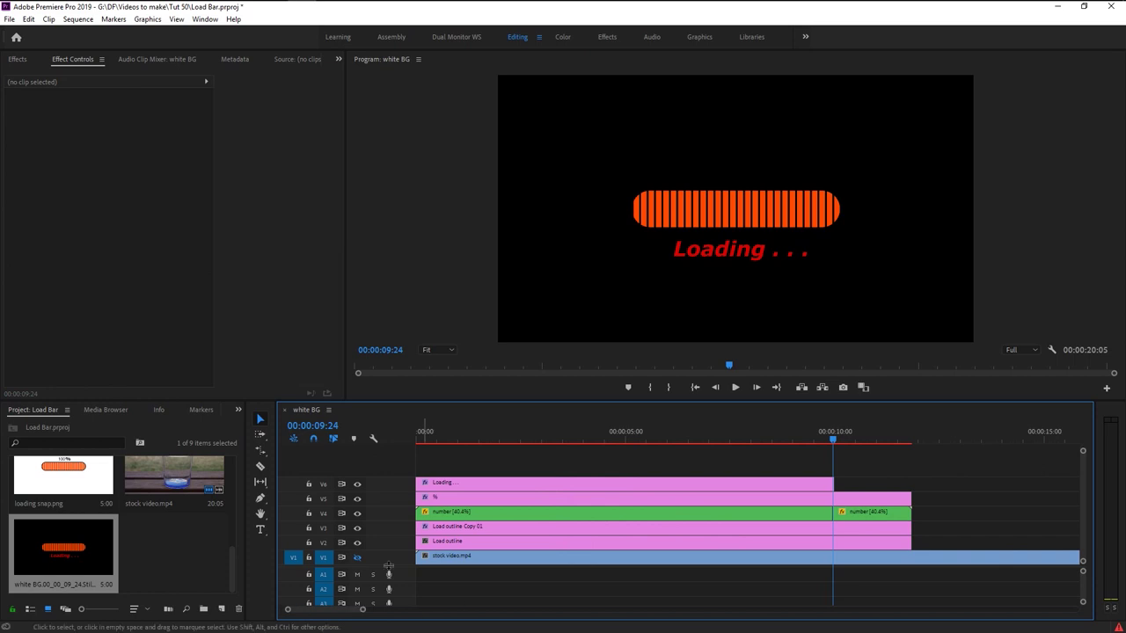
pyautogui.click(360, 558)
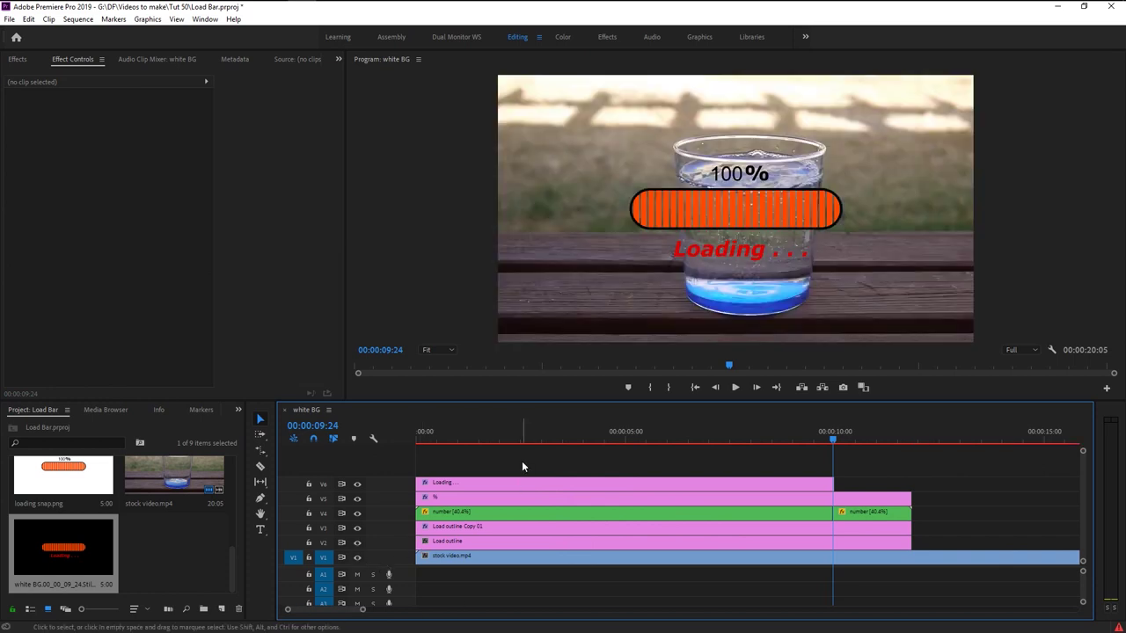
# Play the sequence from the start to review the loading bar over the stock video, and stop past the bar's end
pyautogui.press('Home')
pyautogui.click(736, 388)
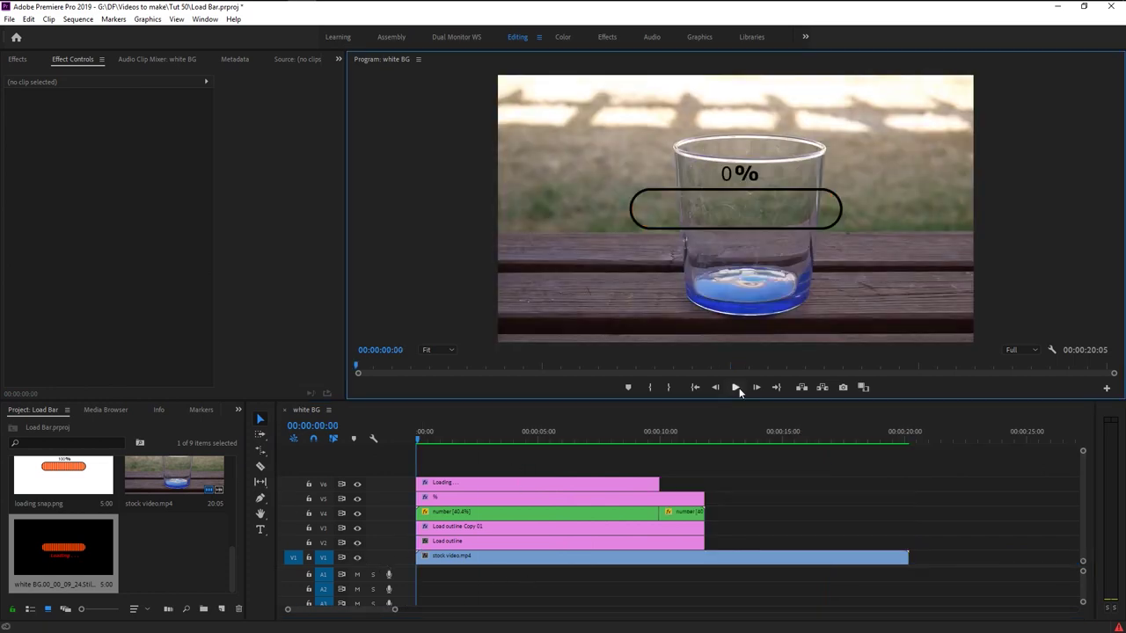
pyautogui.click(739, 387)
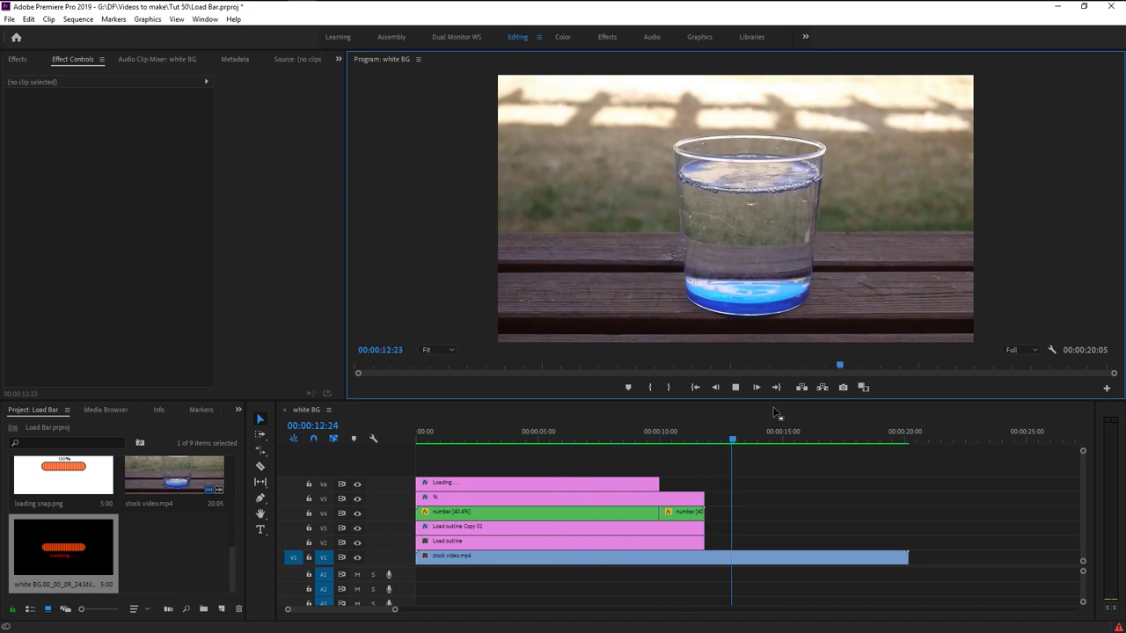
pyautogui.scroll(-1, 638, 434)
pyautogui.press('space')
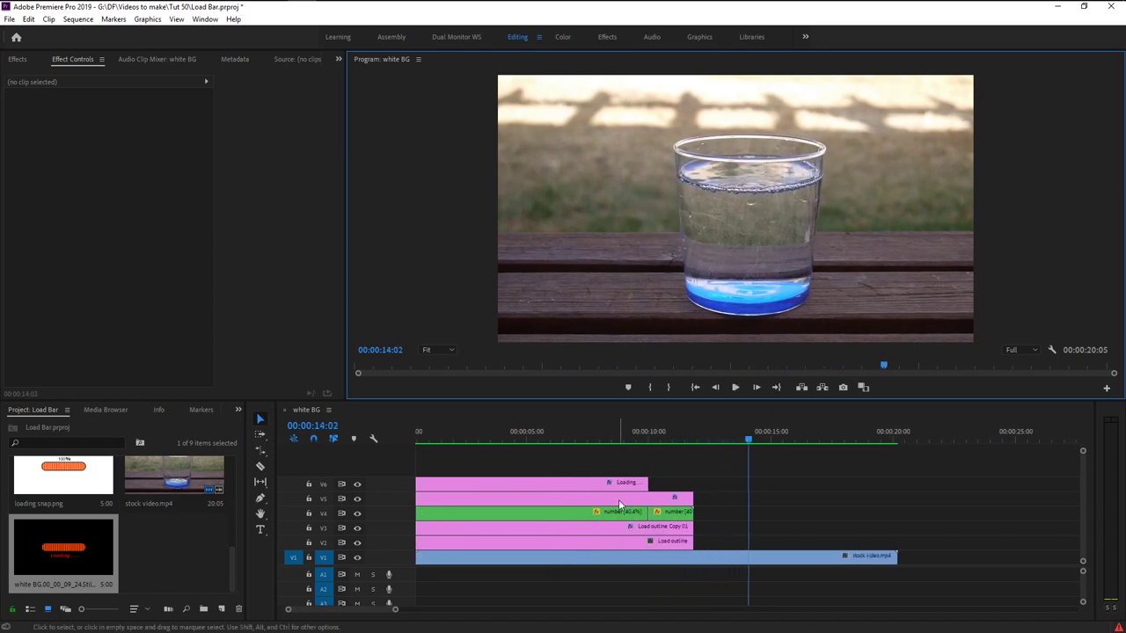